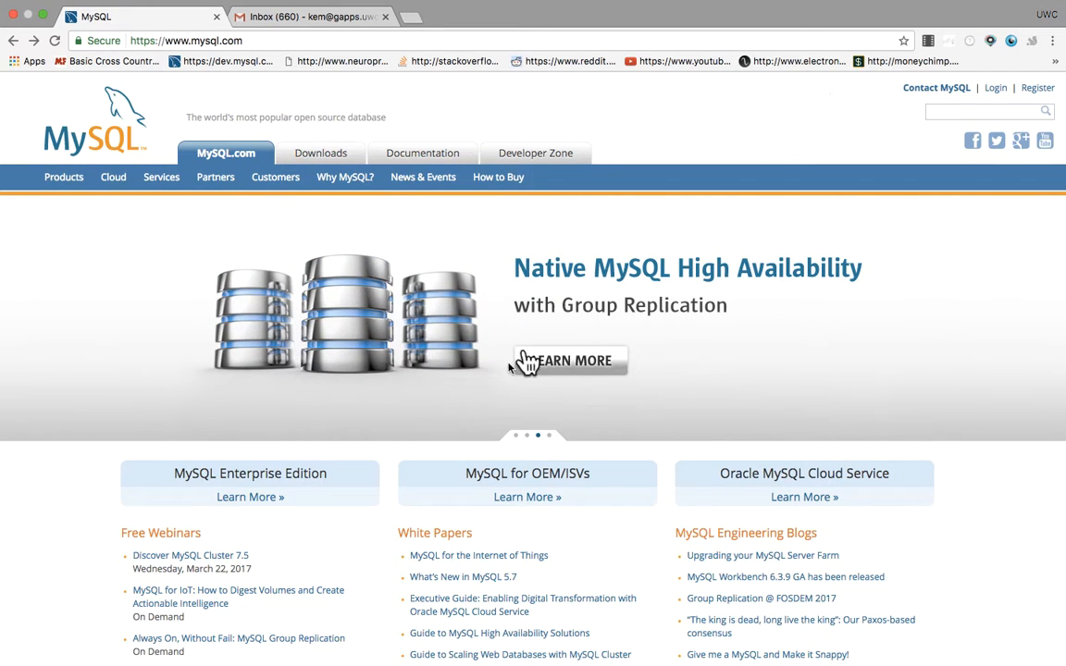
Open the MySQL downloads page and go to the Community (GPL) Downloads
scroll(483, 409, "down", 5)
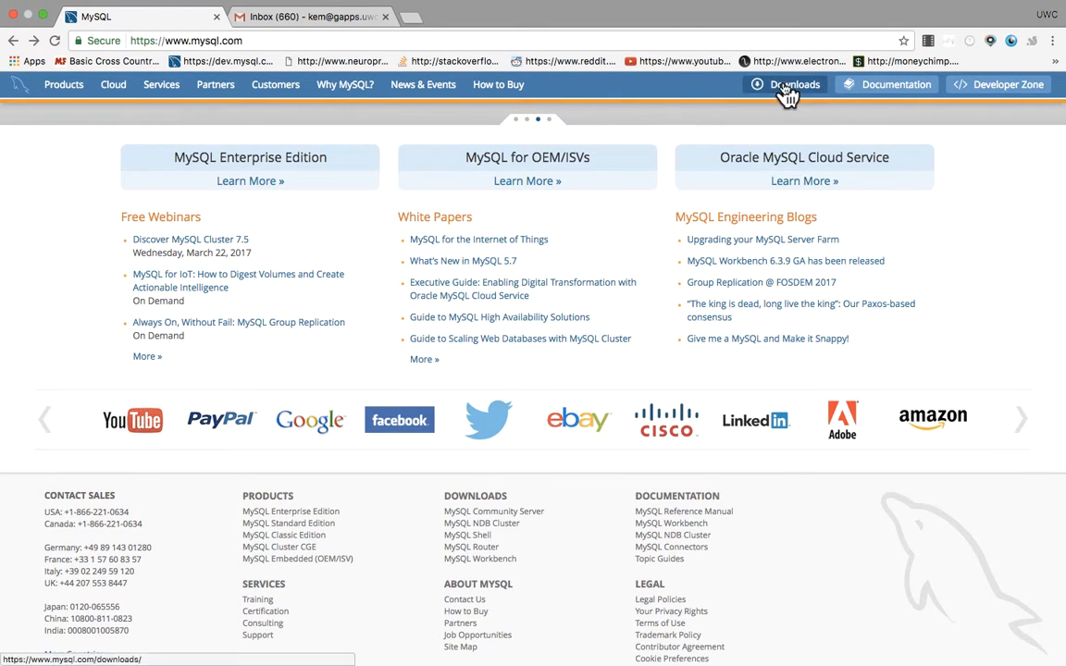
scroll(376, 358, "down", 1)
scroll(442, 353, "up", 5)
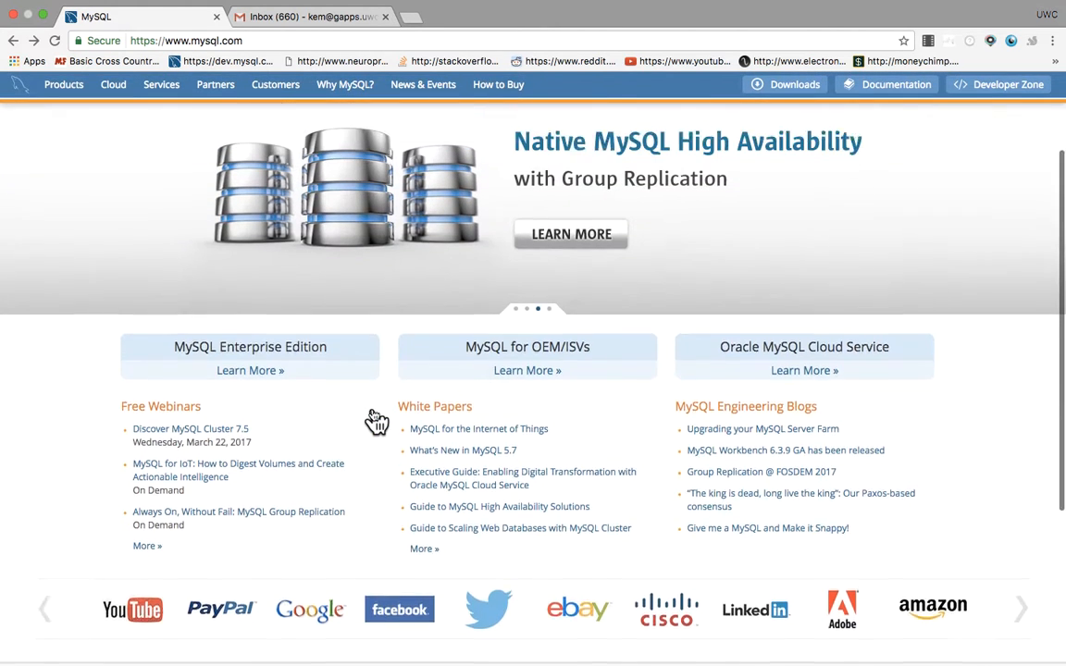
scroll(379, 407, "up", 3)
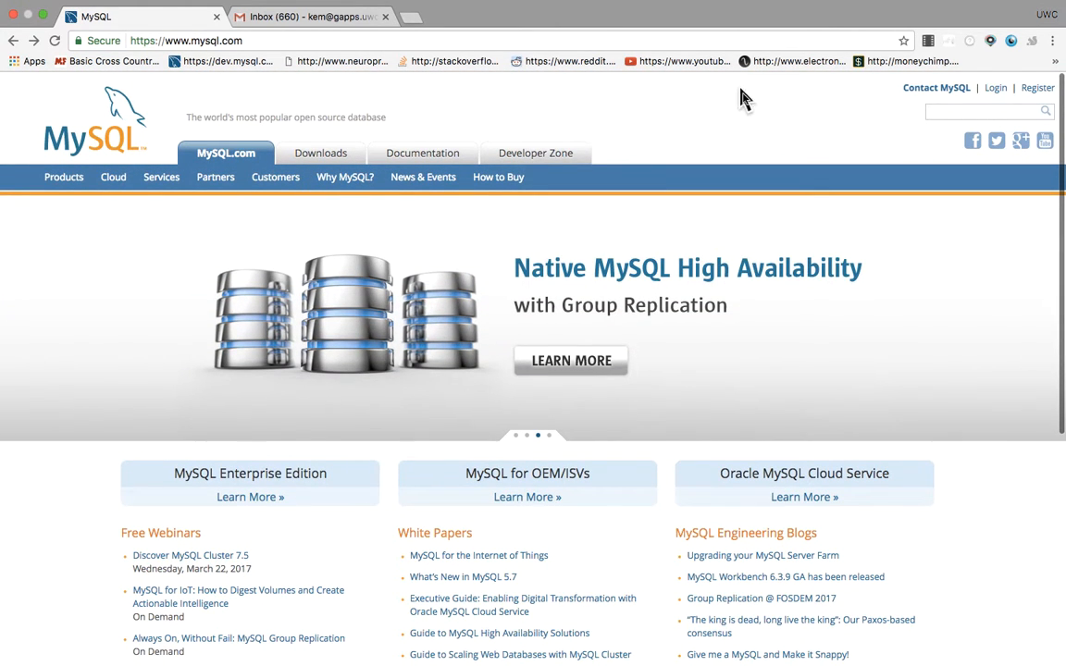
left_click(324, 160)
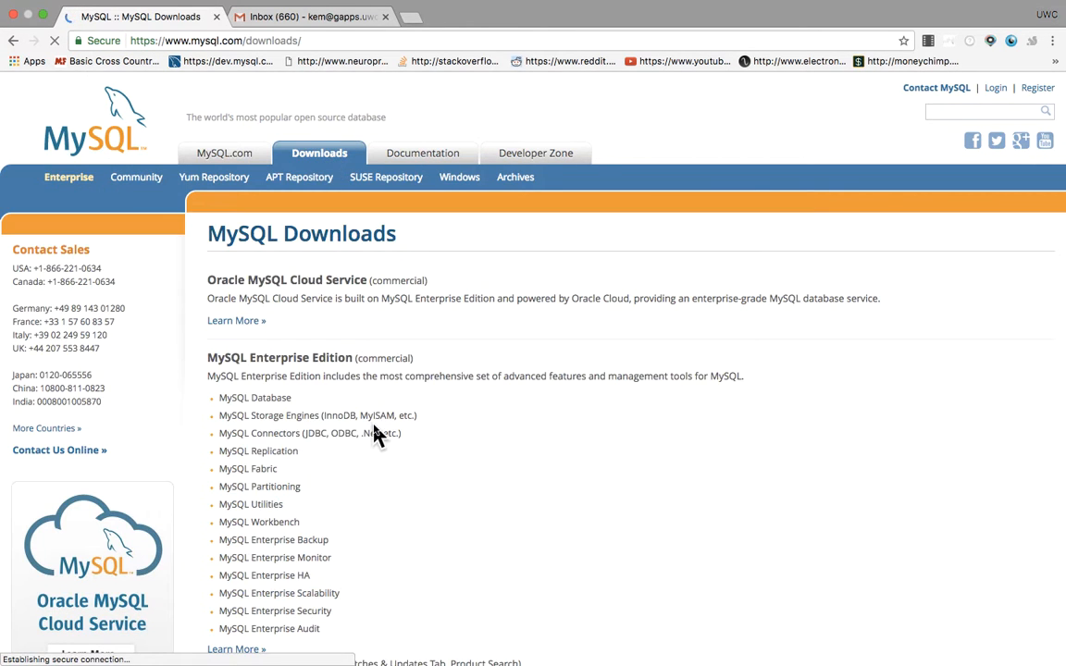
scroll(377, 435, "down", 10)
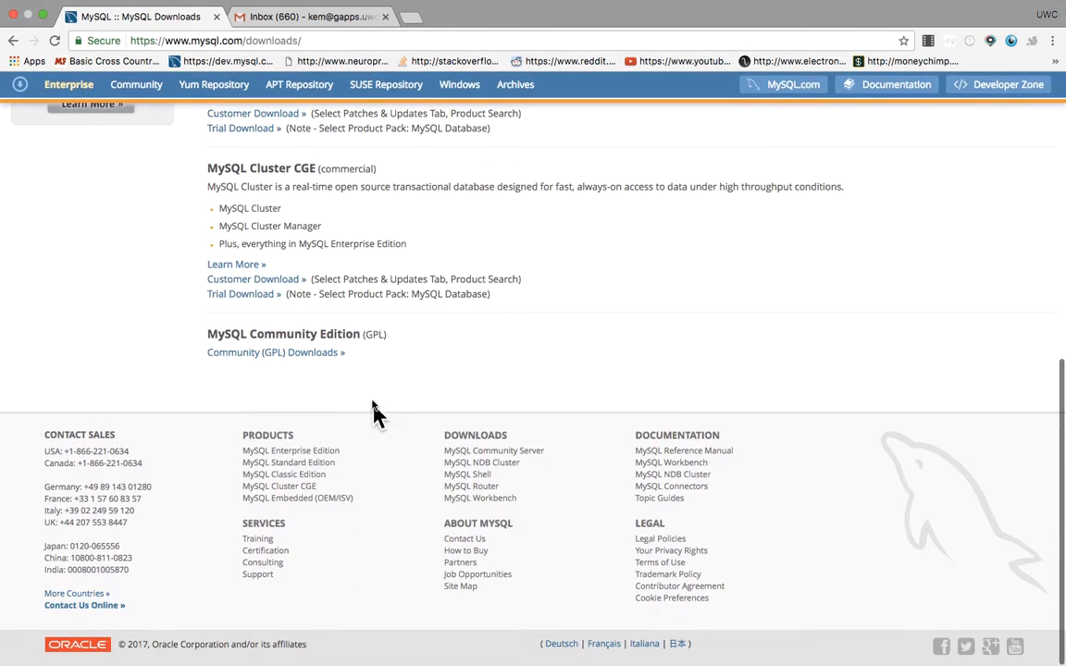
left_click(315, 355)
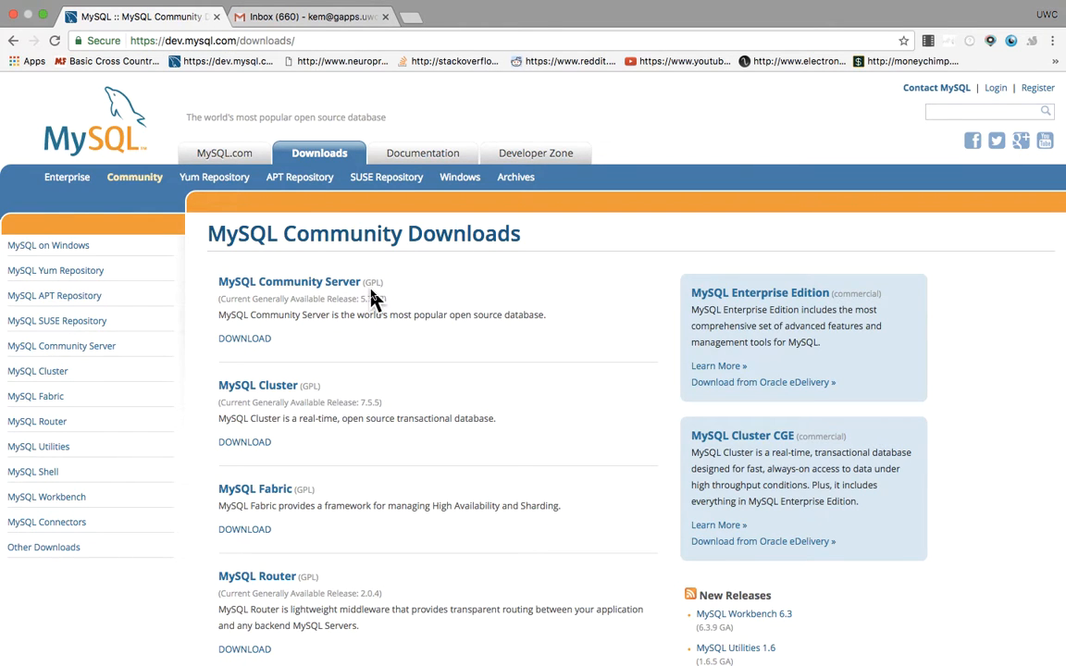
Open the download page for MySQL Community Server from the community downloads list
scroll(435, 509, "down", 5)
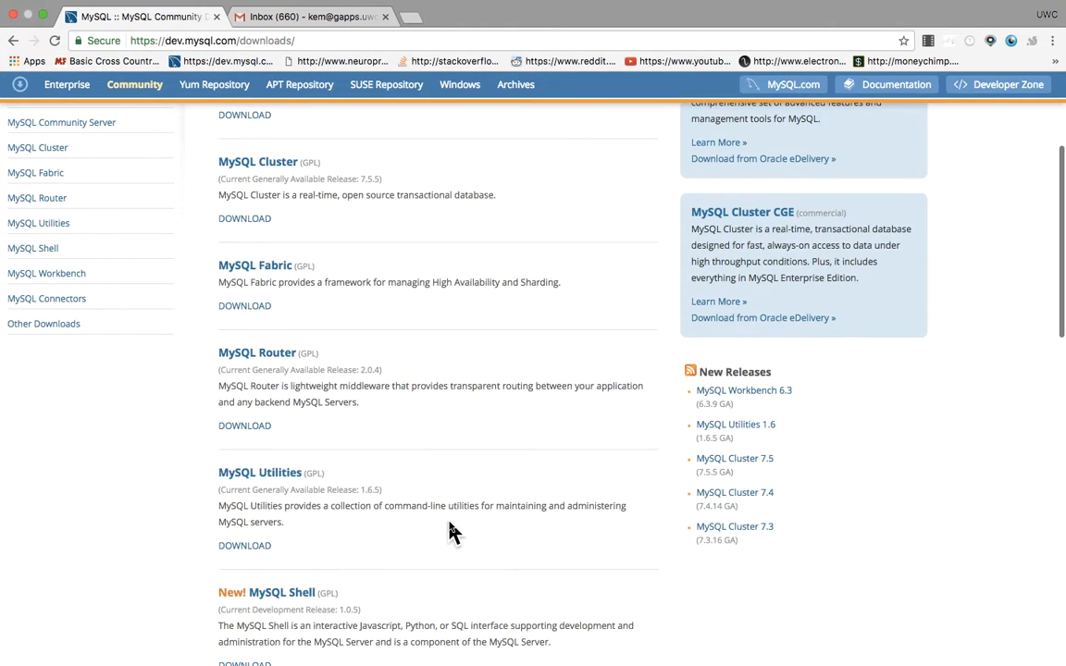
scroll(451, 532, "up", 4)
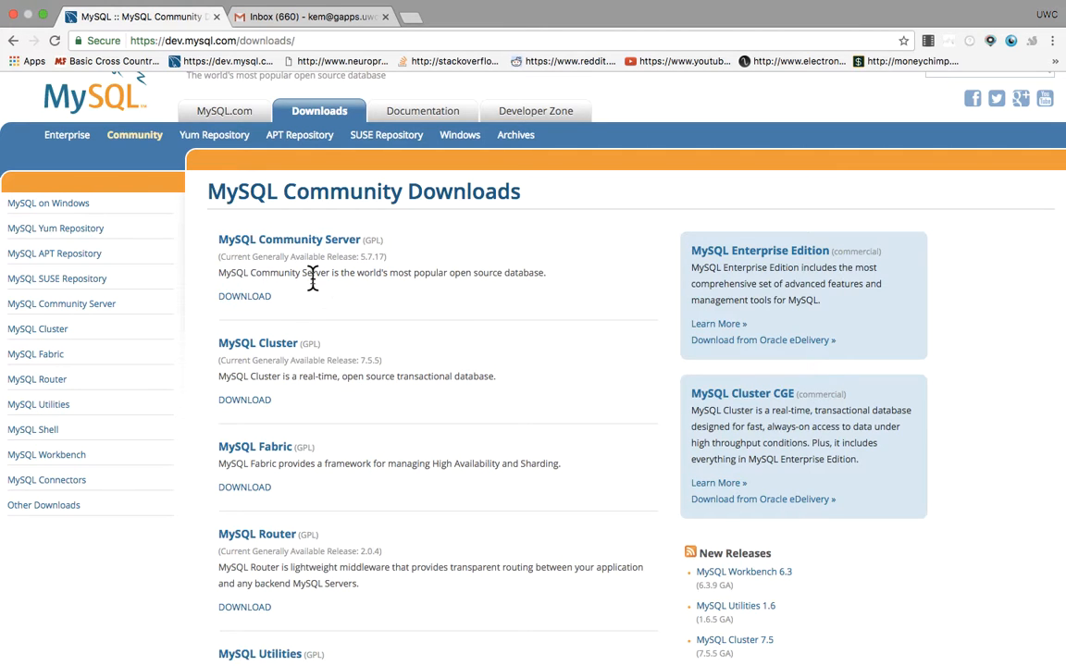
left_click(257, 302)
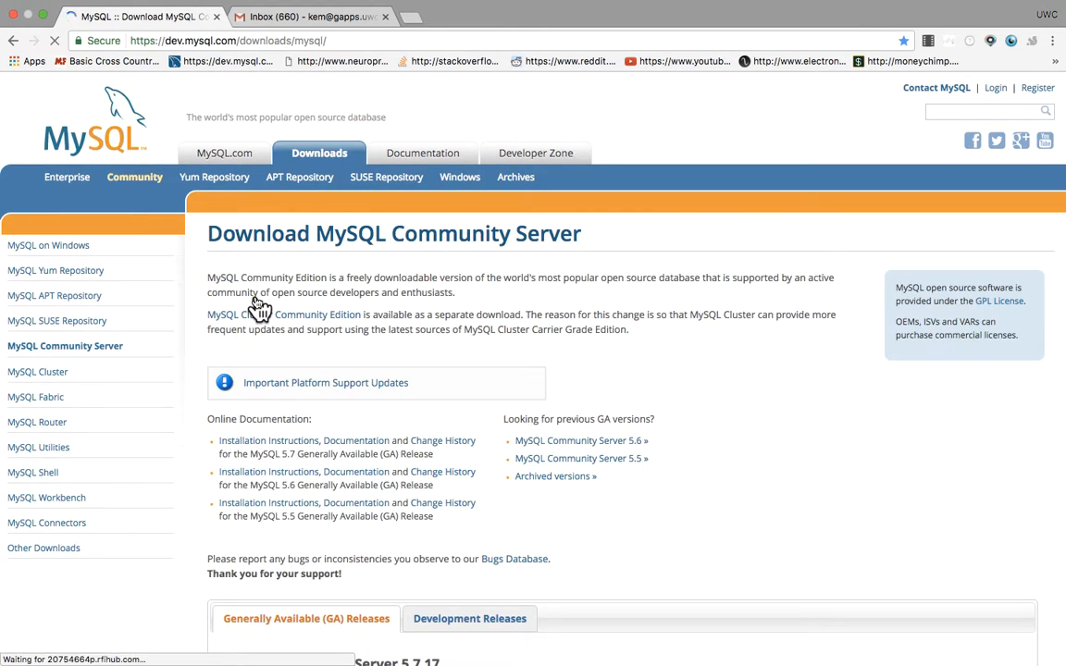
Download the Mac OS X 10.12 (x86, 64-bit) DMG Archive without logging in and save it to the Downloads folder
scroll(427, 413, "down", 4)
scroll(427, 413, "down", 7)
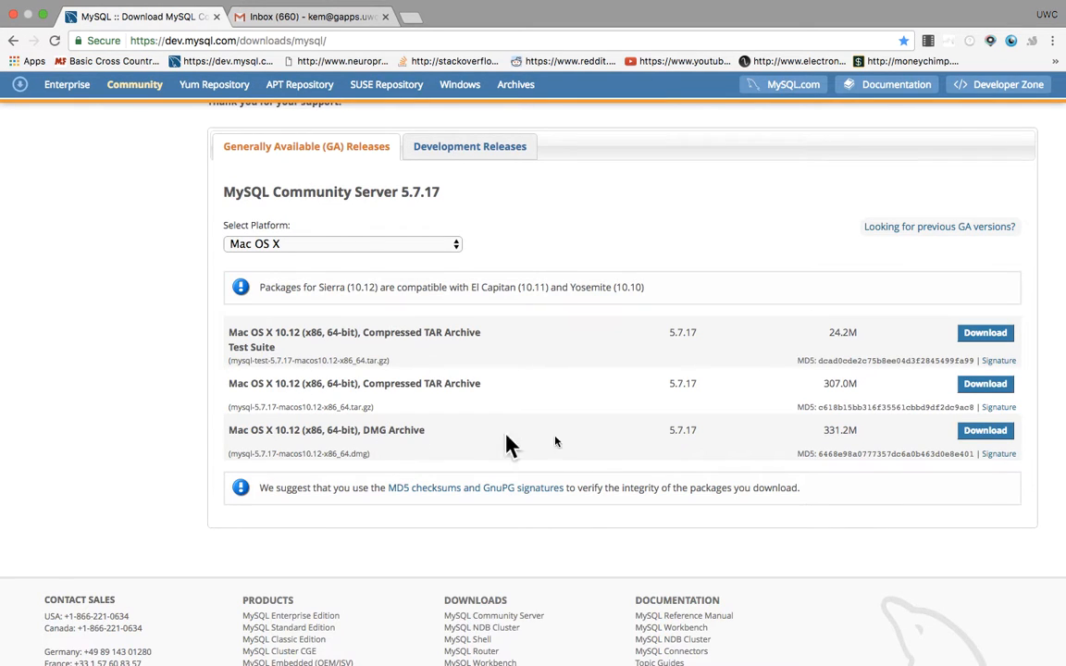
left_click(986, 431)
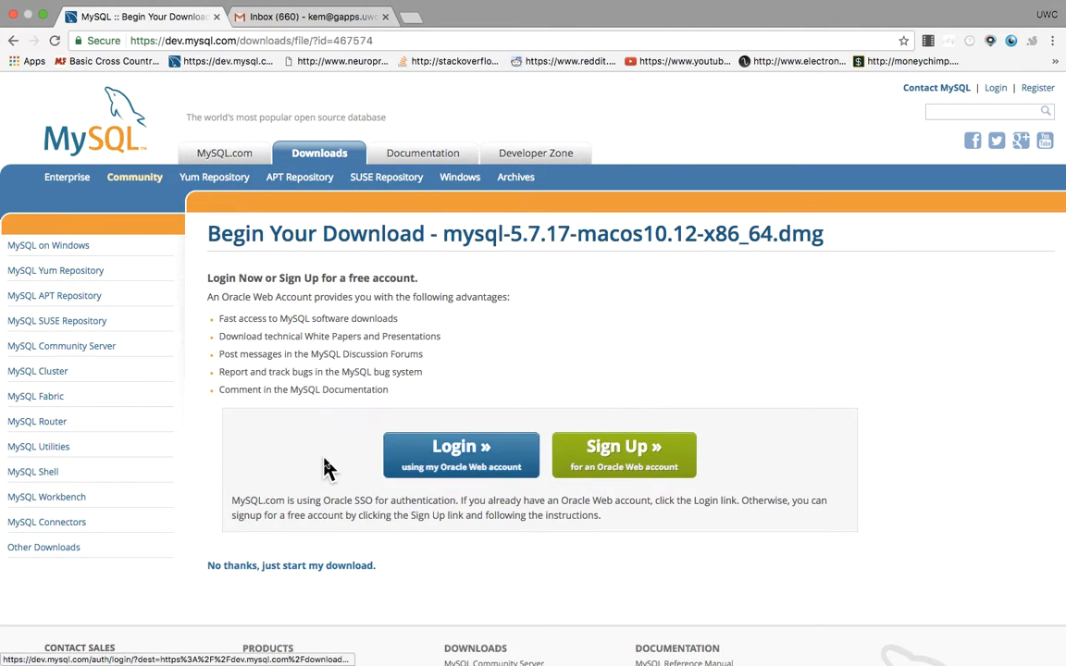
left_click(261, 569)
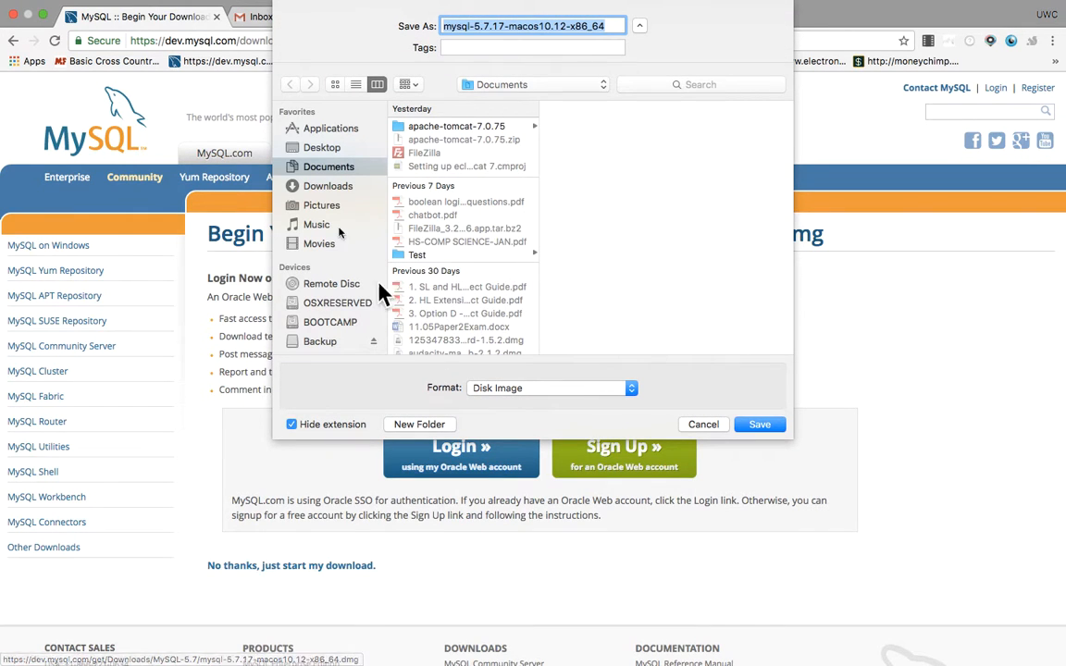
left_click(315, 187)
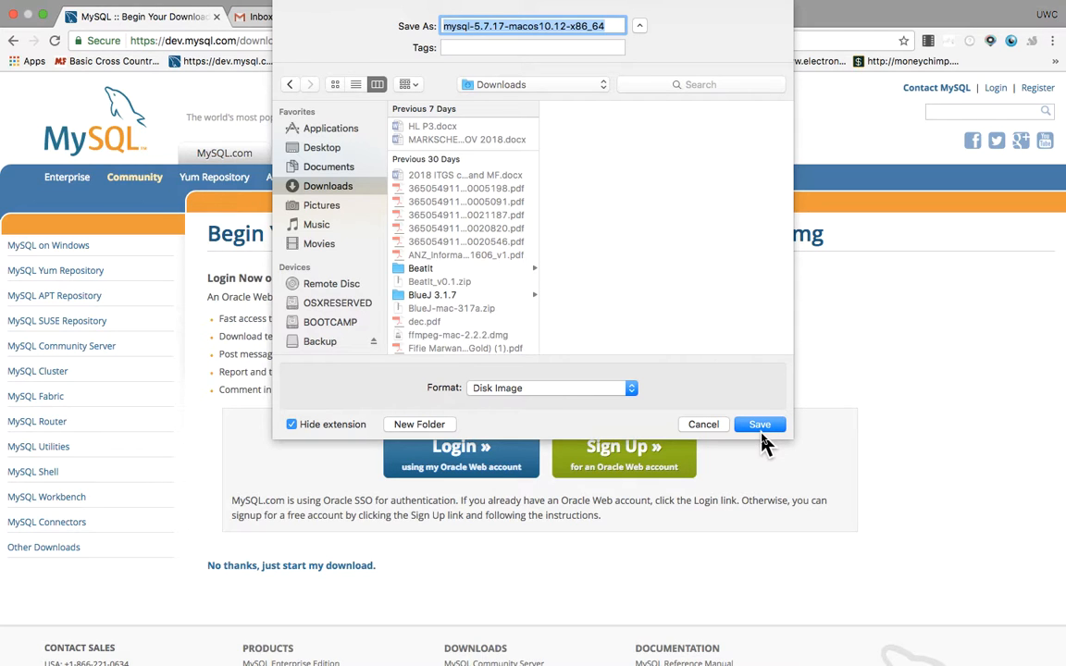
left_click(762, 431)
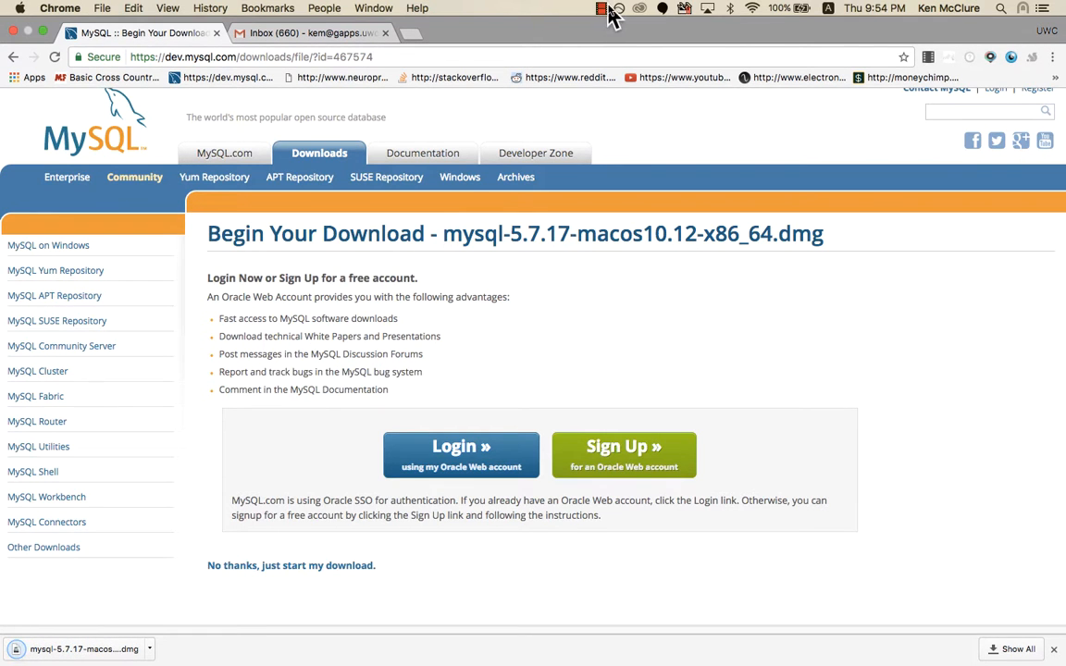
left_click(606, 10)
left_click(624, 41)
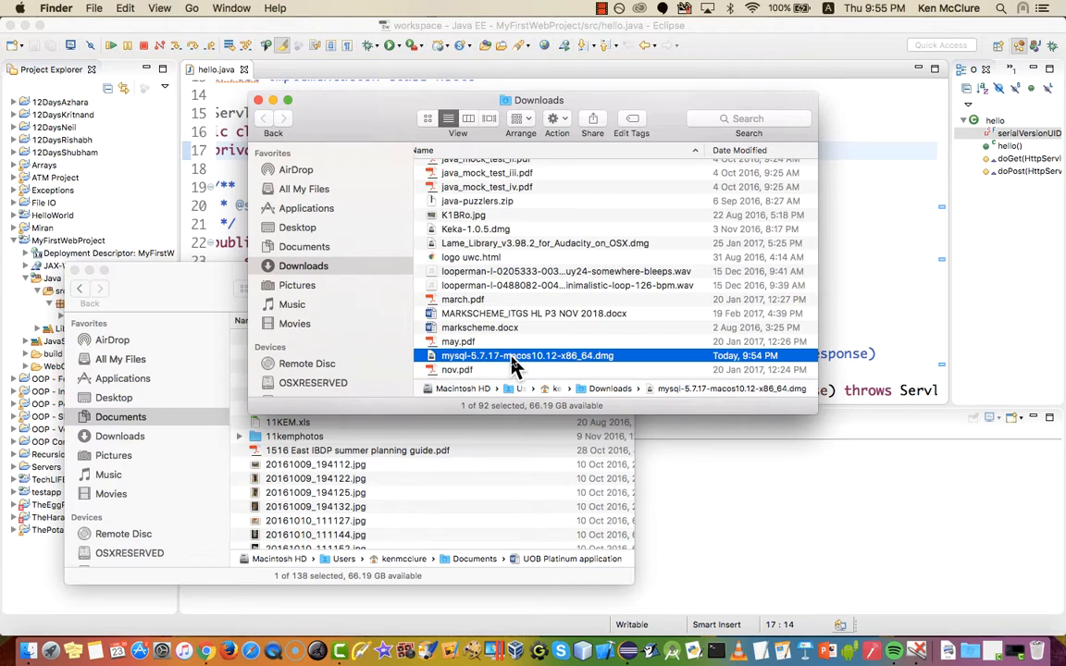
Open the downloaded mysql-5.7.17-macos10.12-x86_64.dmg disk image and launch the installer package inside it
double_click(516, 360)
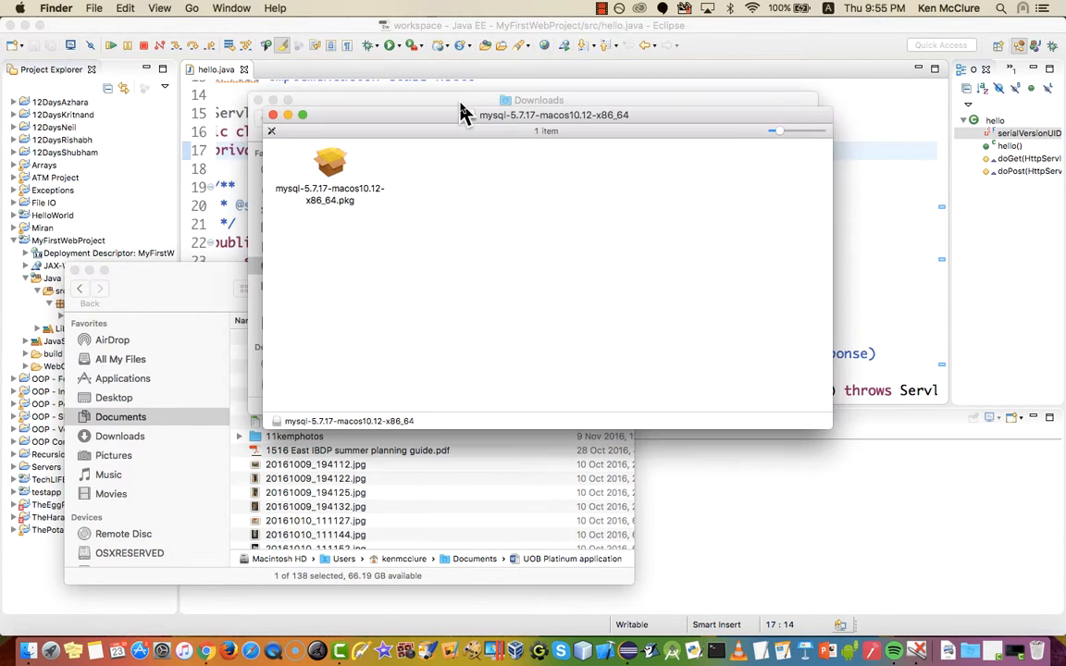
left_click(330, 167)
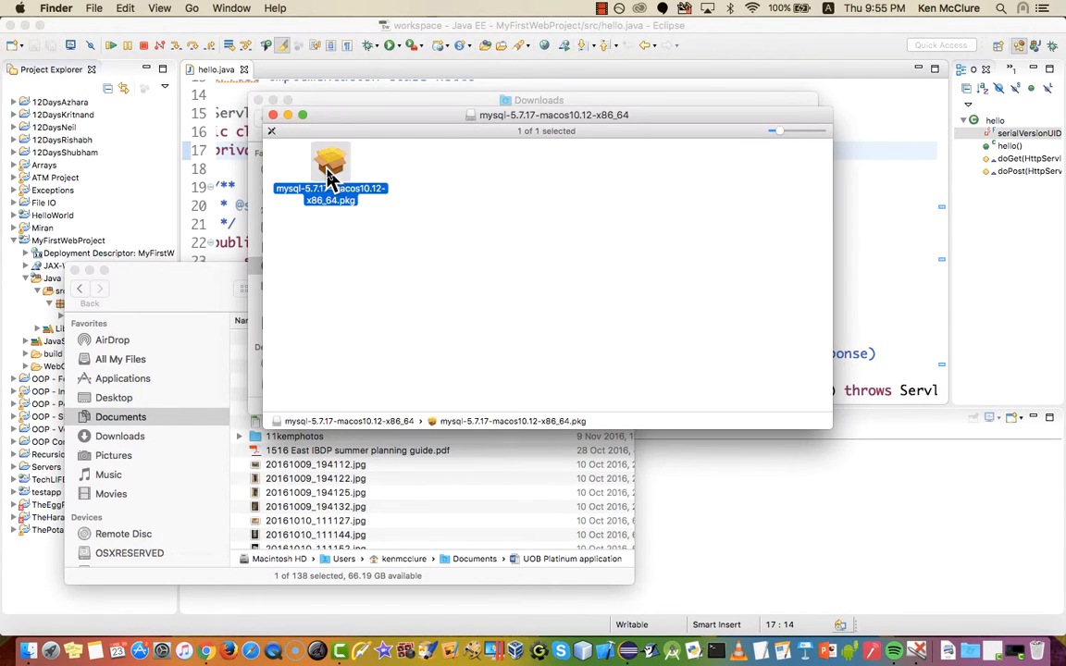
double_click(331, 171)
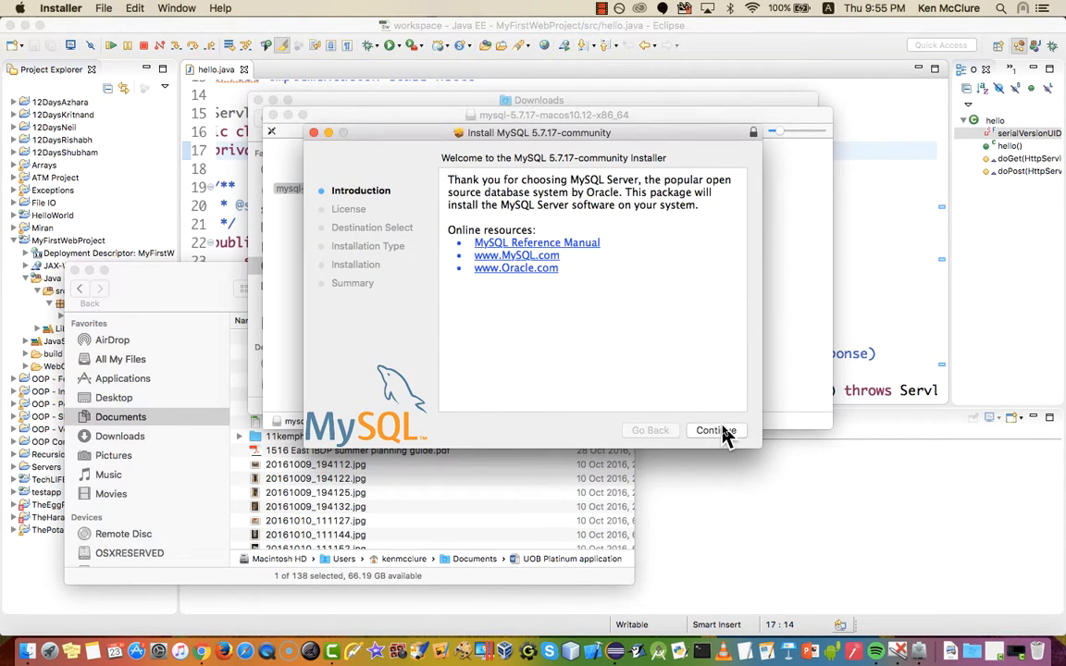
Agree to the software license, start the MySQL 5.7.17-community installation and authorize it with the account password
left_click(725, 432)
left_click(718, 432)
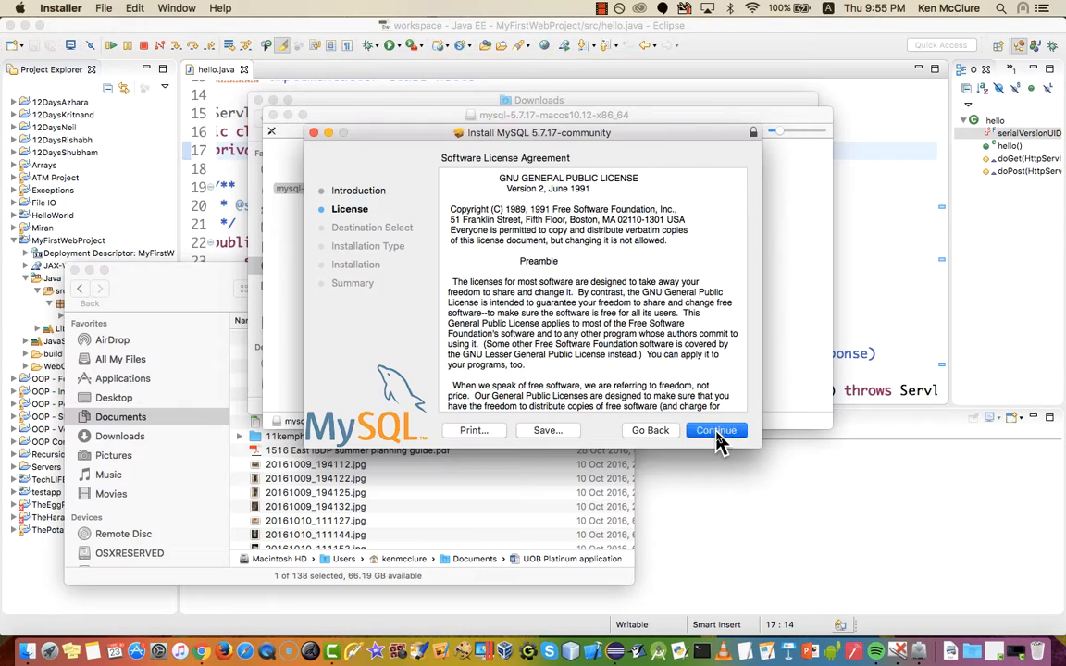
left_click(680, 252)
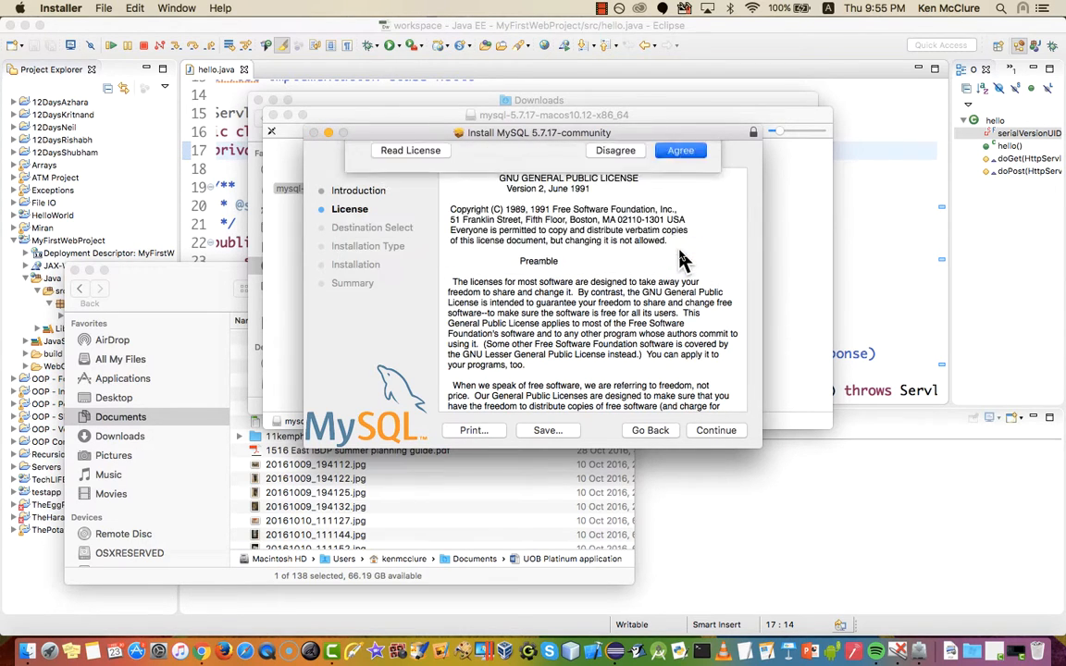
left_click(720, 431)
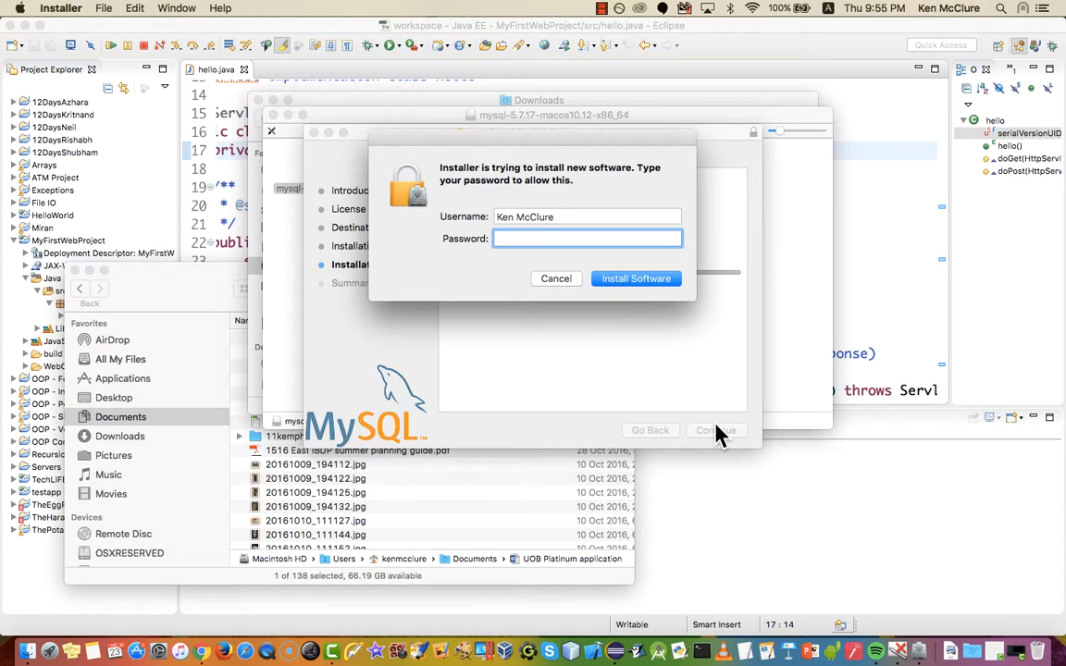
type("•••")
key("Return")
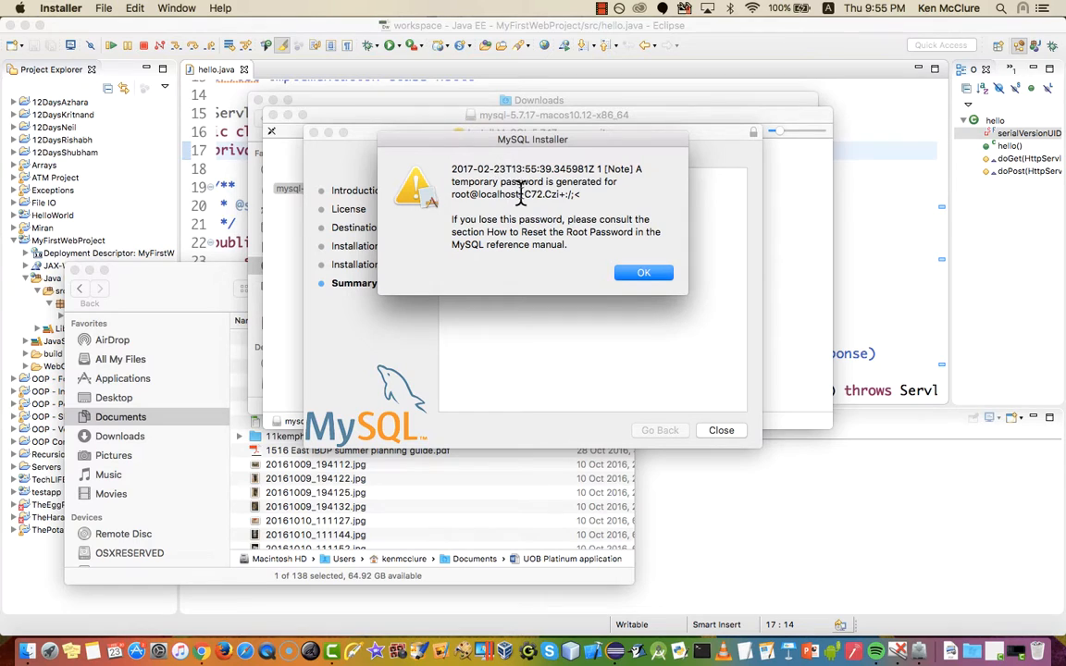
Copy the temporary root@localhost password from the MySQL Installer notice
left_click_drag(525, 195, 579, 196)
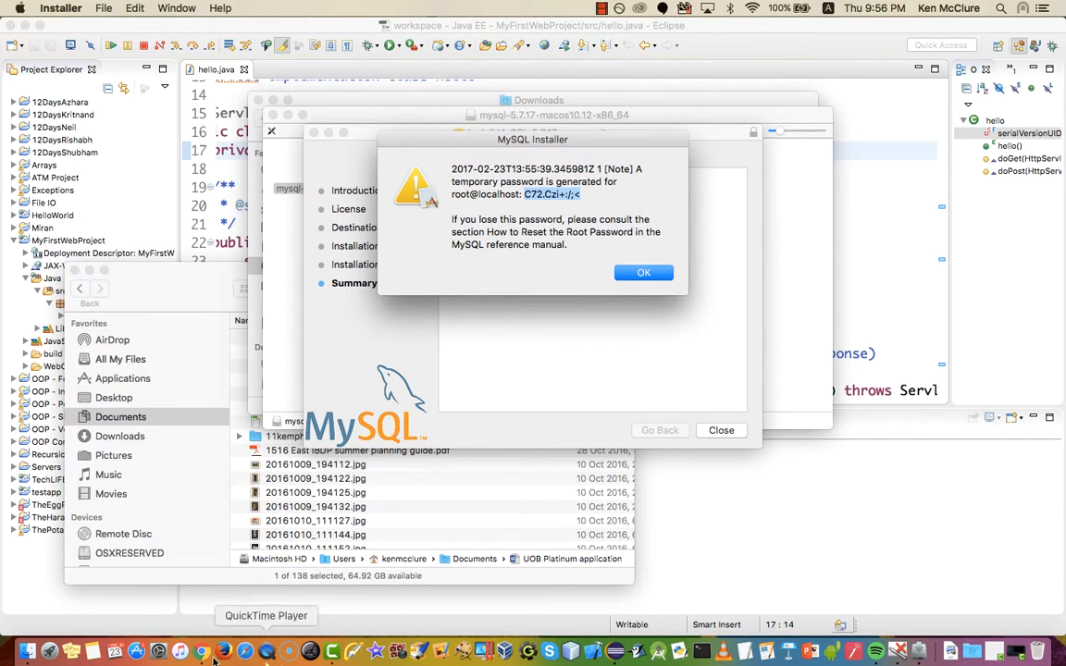
left_click(508, 211)
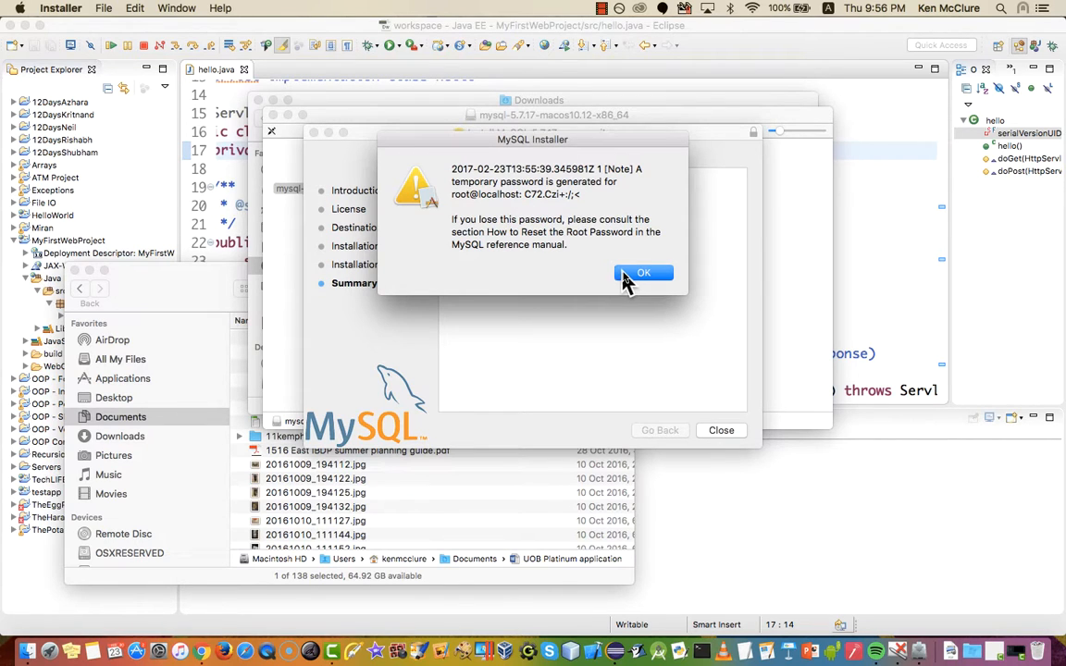
left_click_drag(582, 195, 526, 197)
right_click(525, 197)
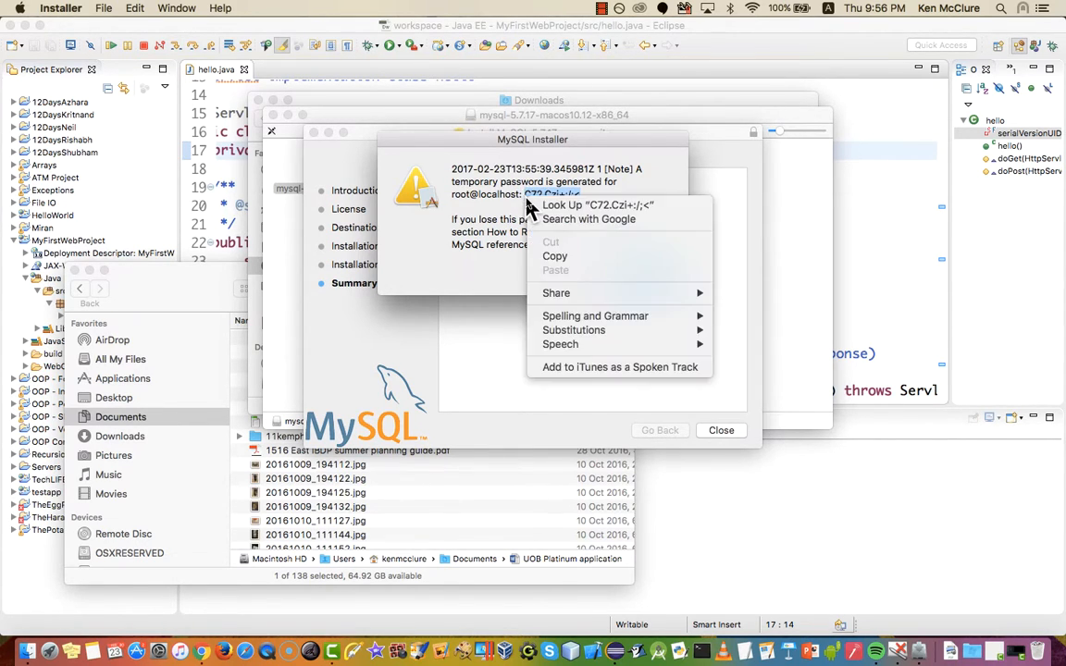
left_click(554, 255)
left_click(526, 198)
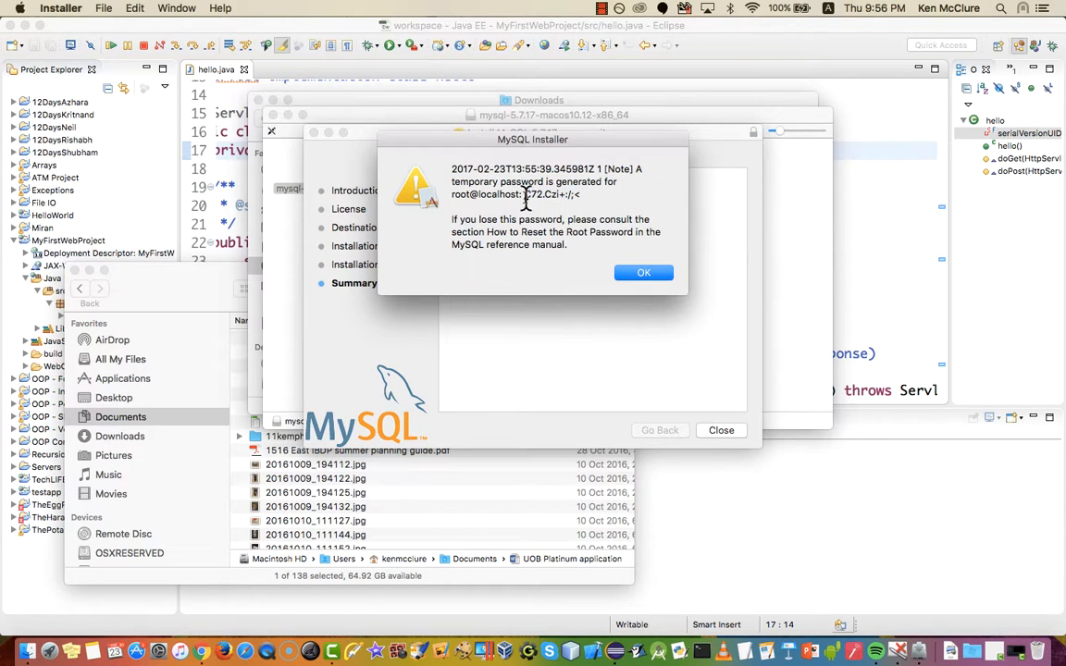
left_click_drag(527, 197, 580, 197)
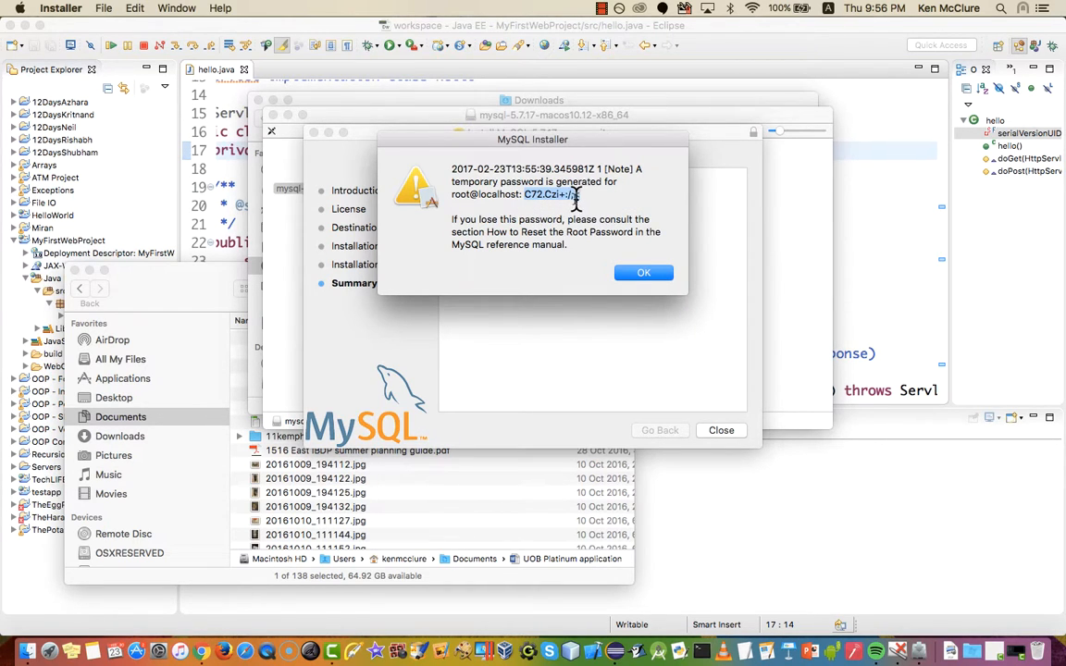
right_click(571, 197)
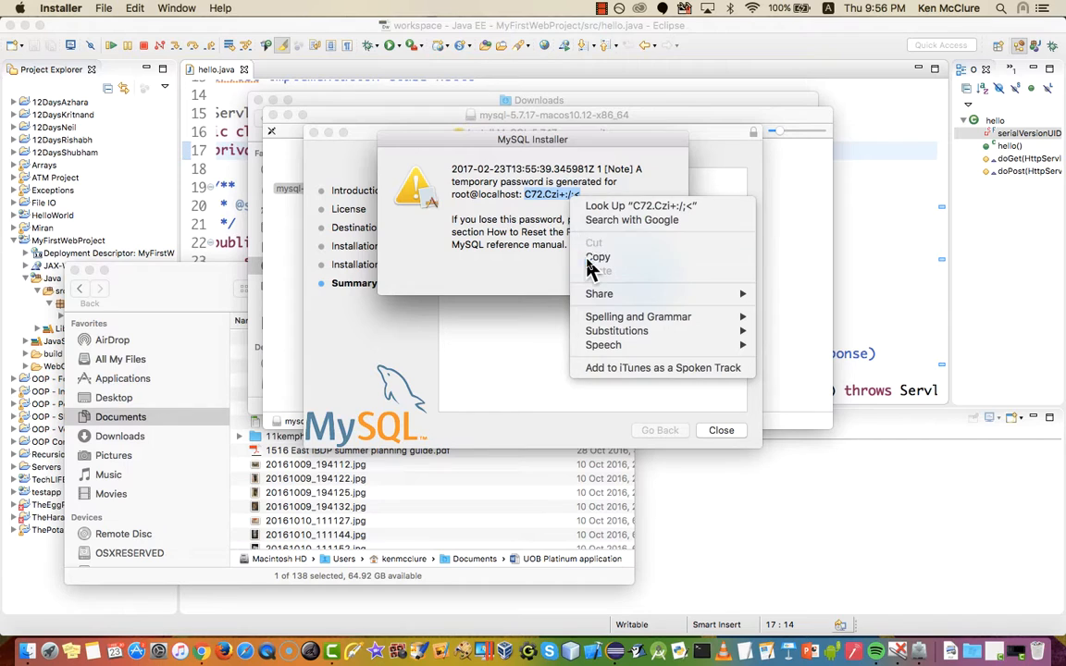
left_click(596, 257)
Dismiss the temporary password notice, then close the installer, the disk image window and the Downloads window
left_click(631, 278)
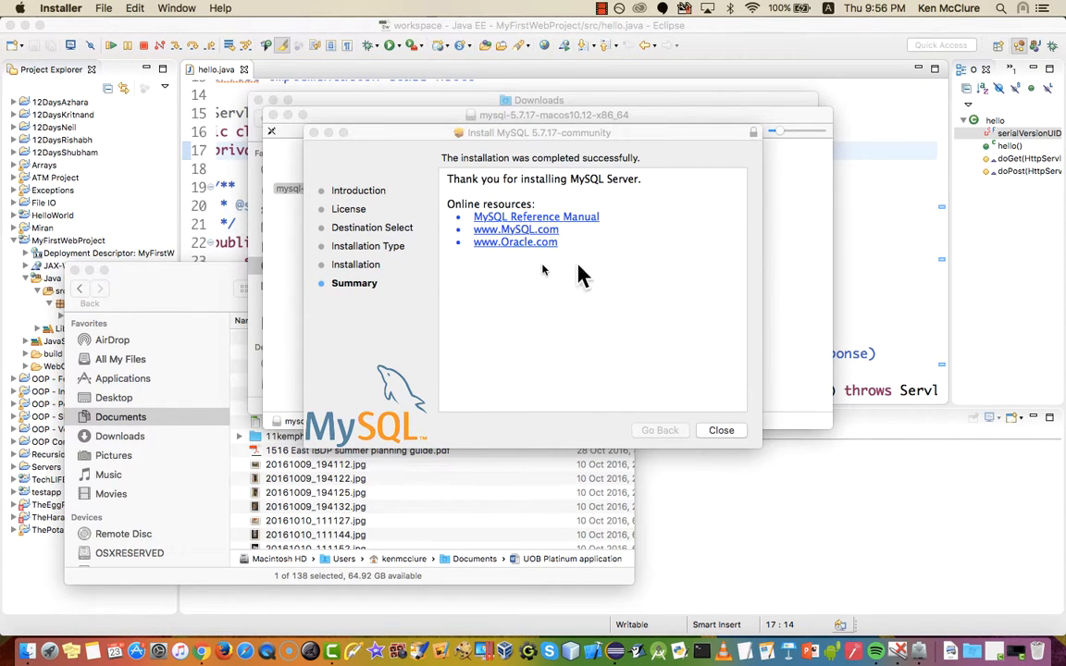
left_click(721, 432)
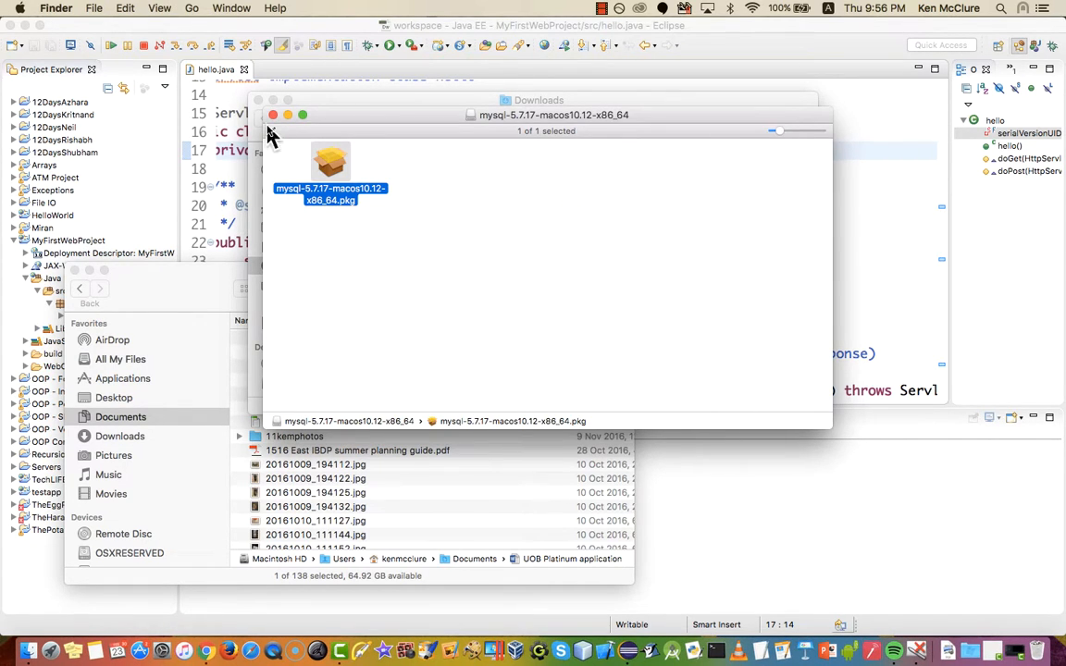
left_click(273, 115)
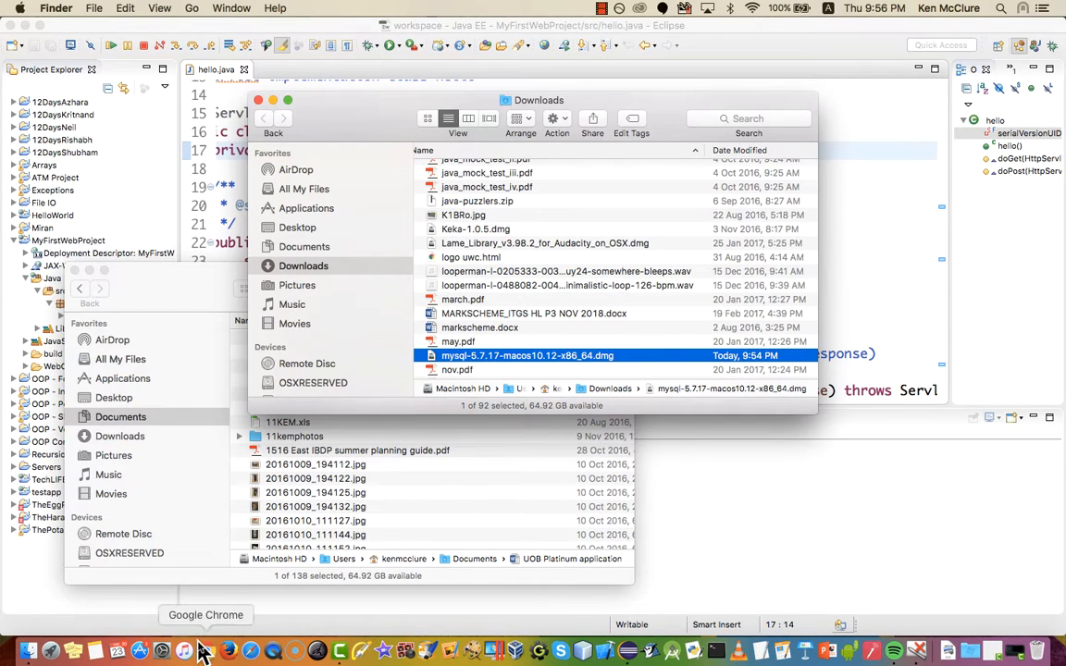
left_click(259, 101)
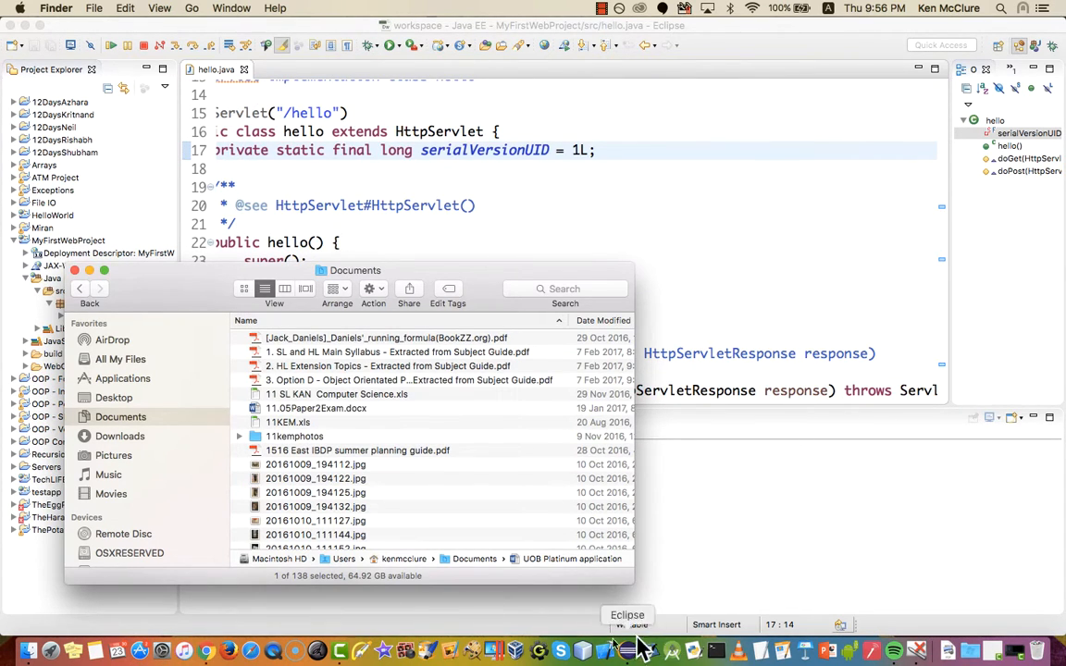
Open the MySQL server settings in System Preferences
left_click(162, 653)
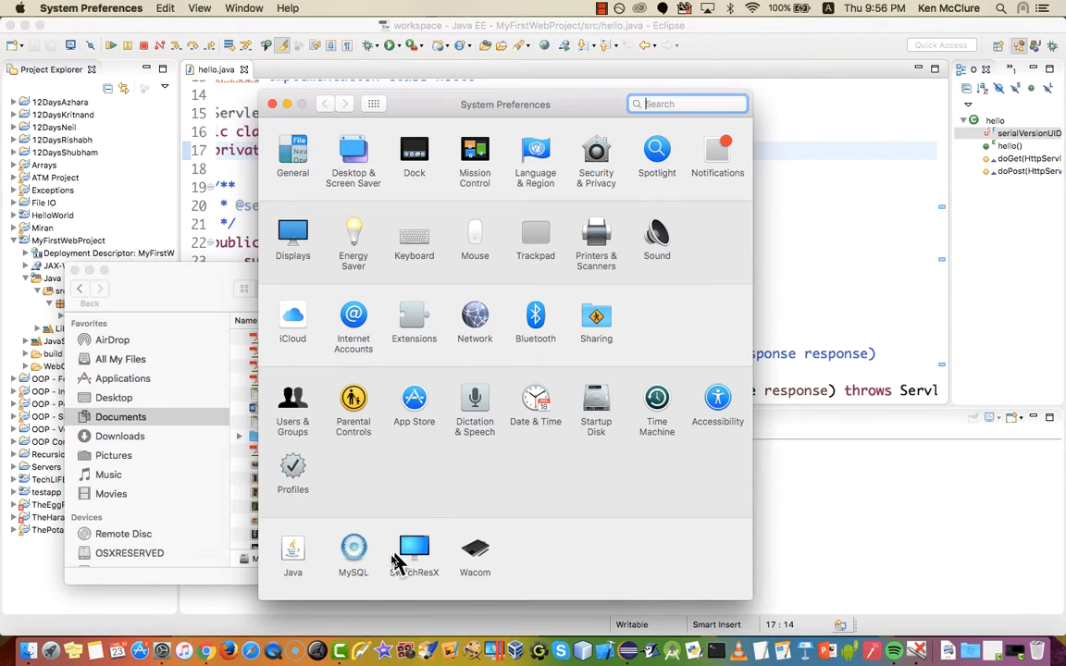
left_click(357, 558)
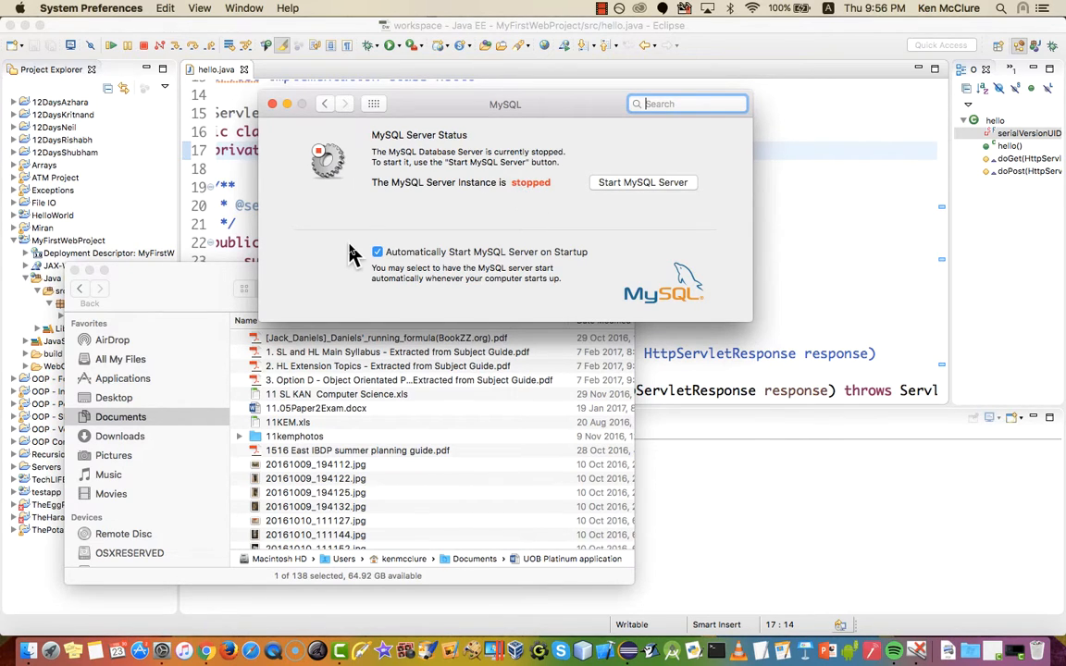
Switch to Google Chrome and open the MySQL Workbench download page
key("super+Tab")
key("super+Tab")
key("super+Tab")
key("super+Tab")
key("super+Tab")
key("super+Tab")
key("super+Tab")
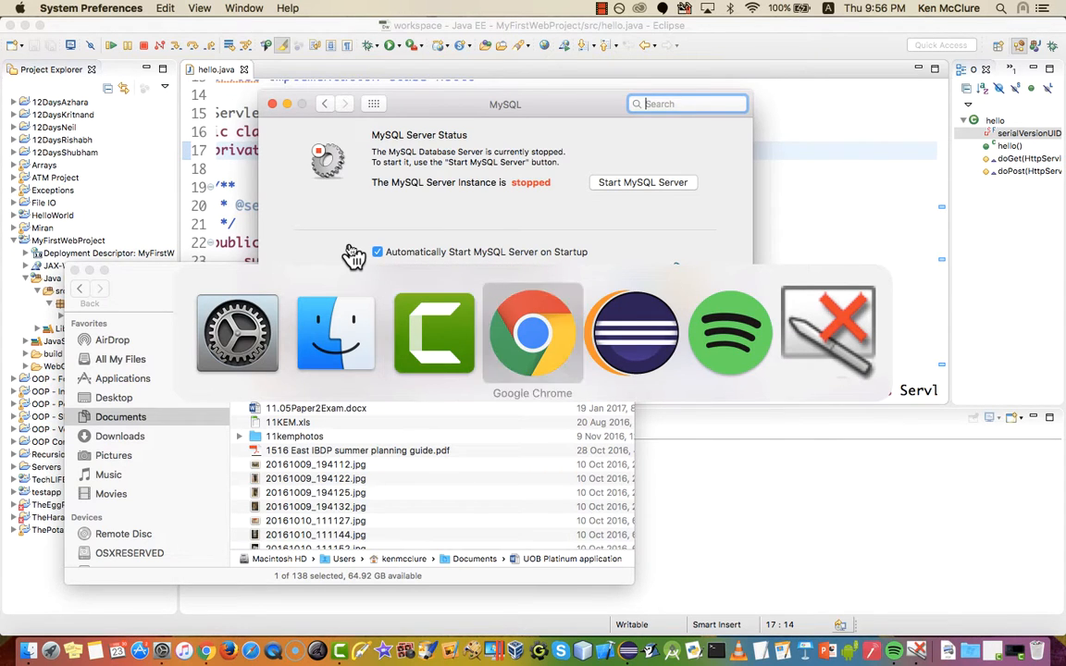
key("super+Tab")
key("super+Tab")
key("super+Tab")
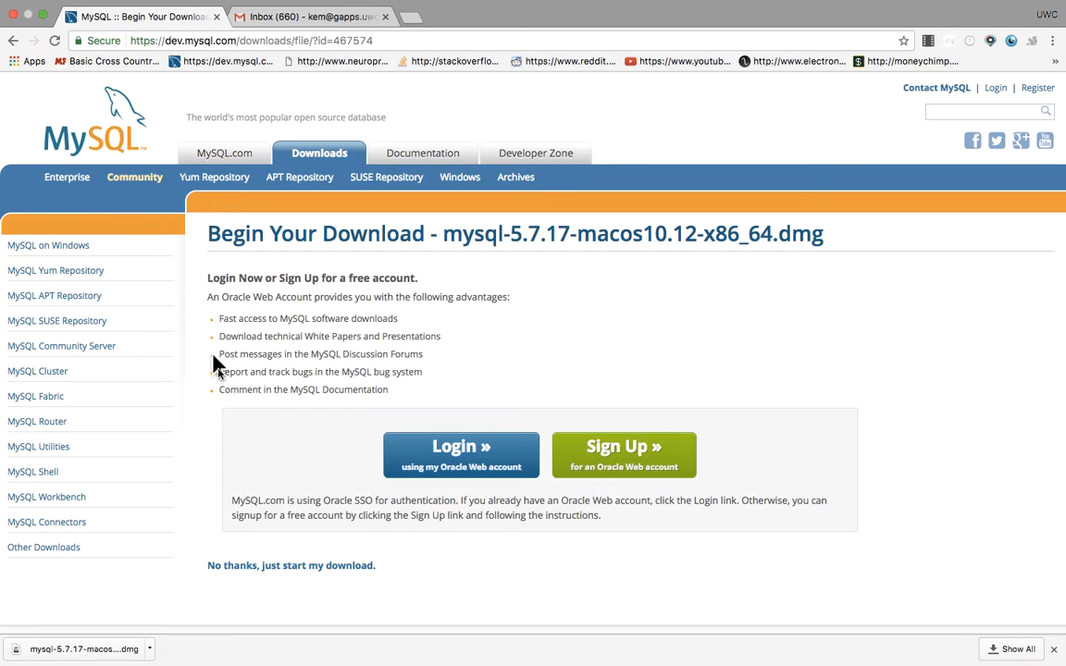
left_click(21, 498)
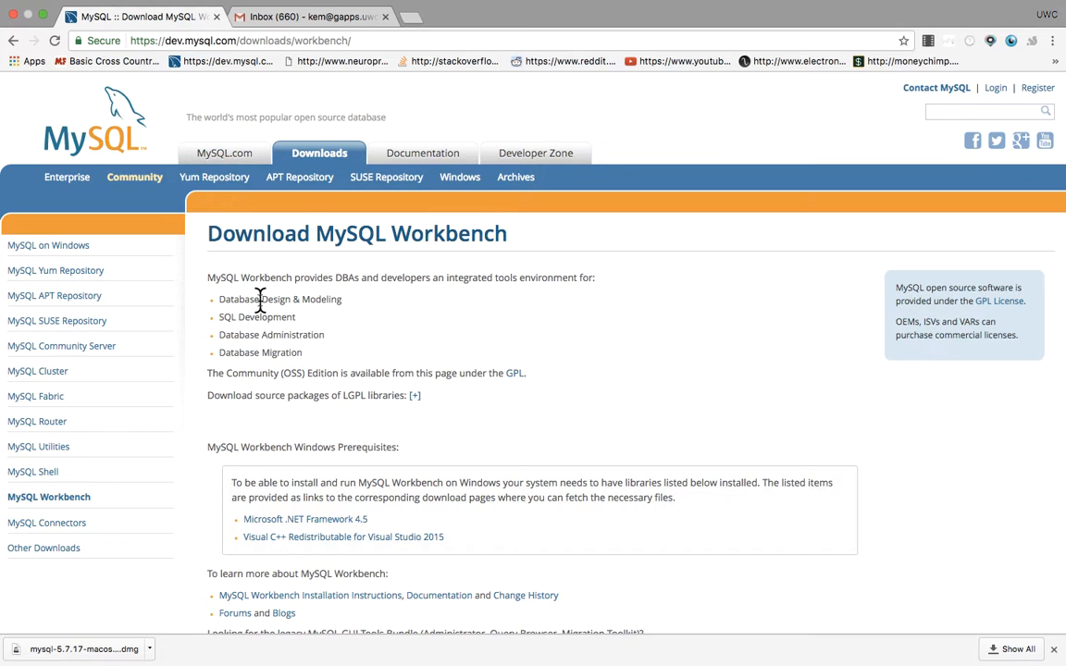
Download the Mac OS X DMG archive of MySQL Workbench 6.3.9 without logging in, saving it to the Downloads folder
scroll(491, 533, "down", 5)
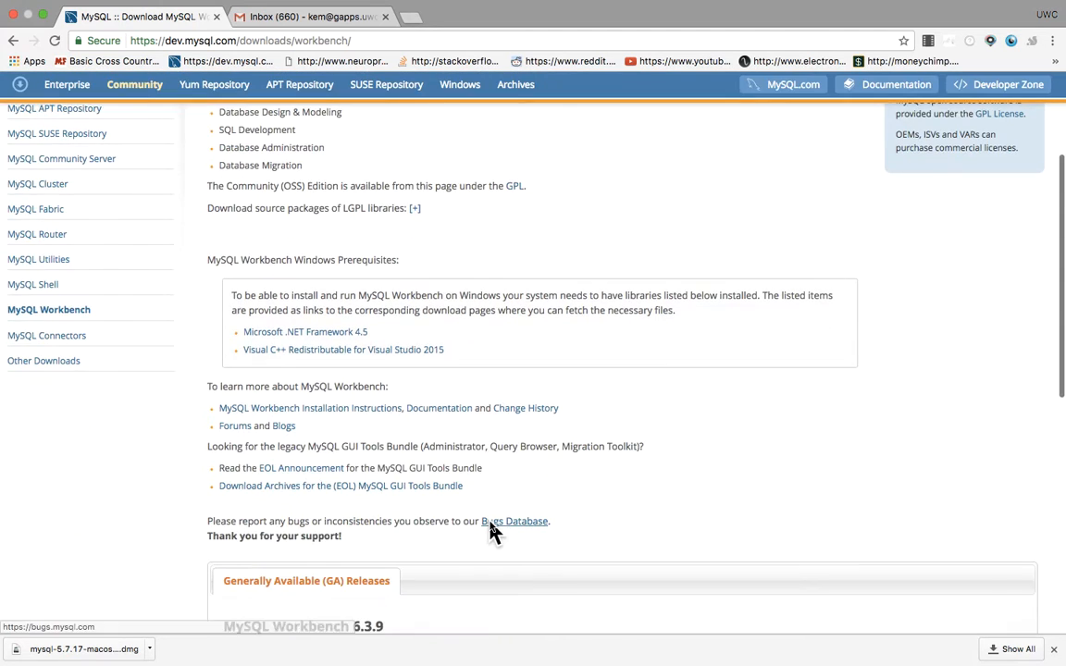
scroll(471, 500, "down", 3)
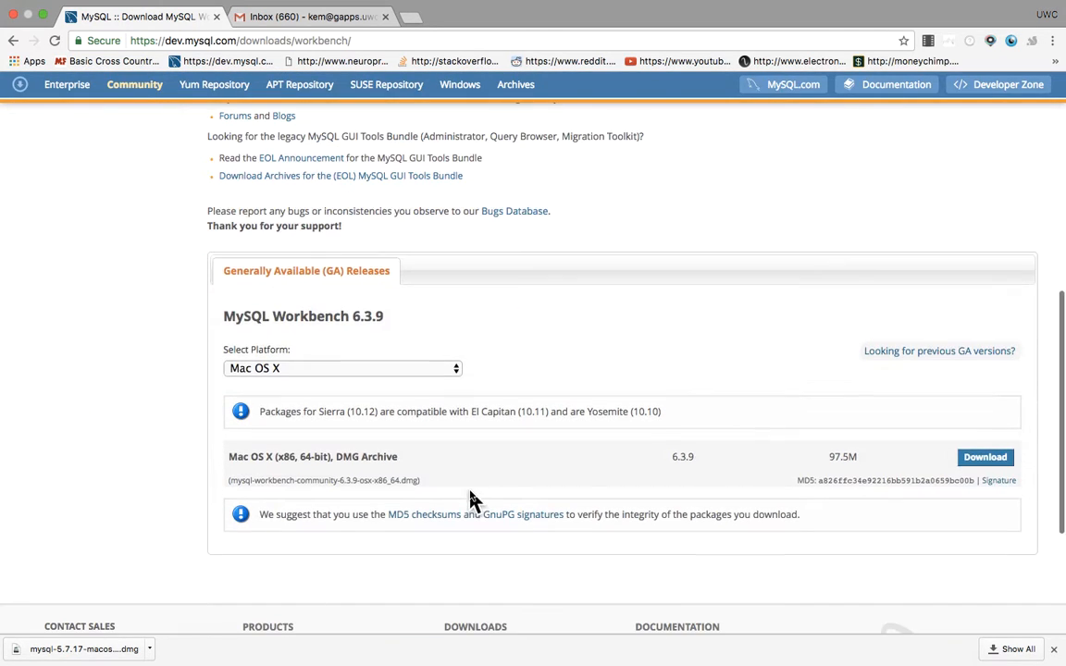
left_click(987, 462)
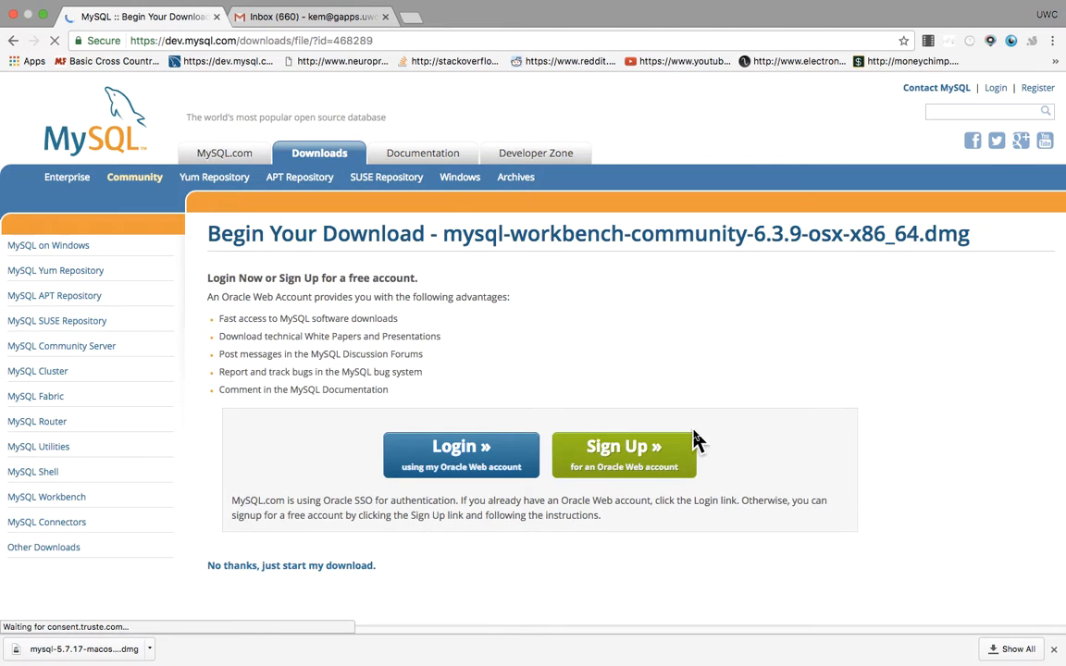
left_click(303, 568)
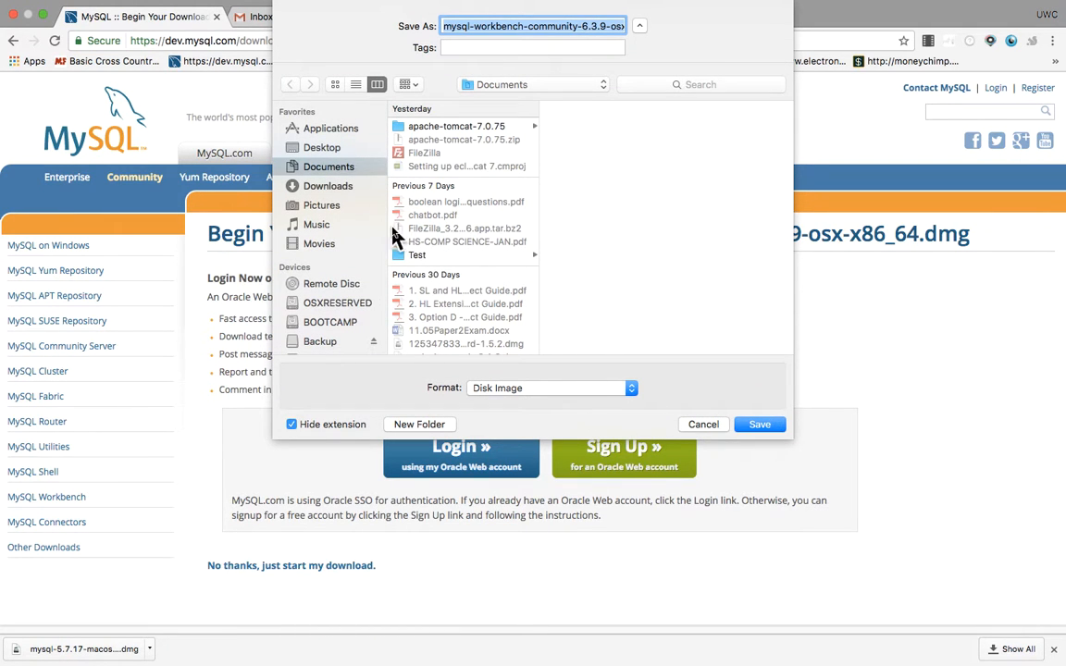
left_click(344, 195)
left_click(753, 424)
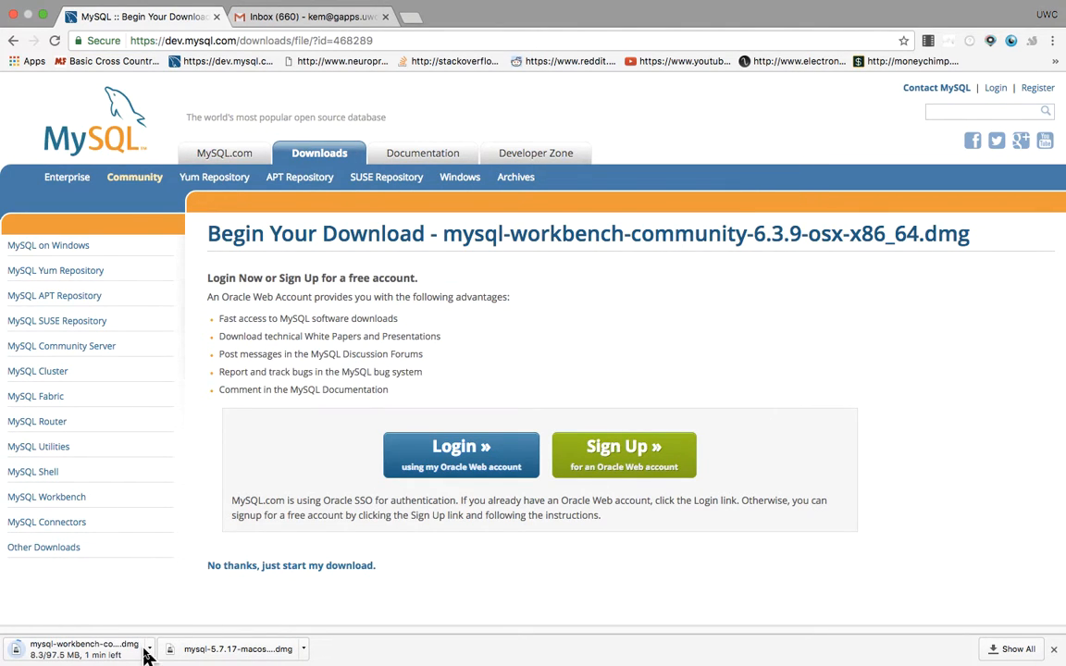
Show the downloaded Workbench disk image in Finder, open it and copy MySQLWorkbench into the Applications folder
left_click(149, 648)
left_click(177, 630)
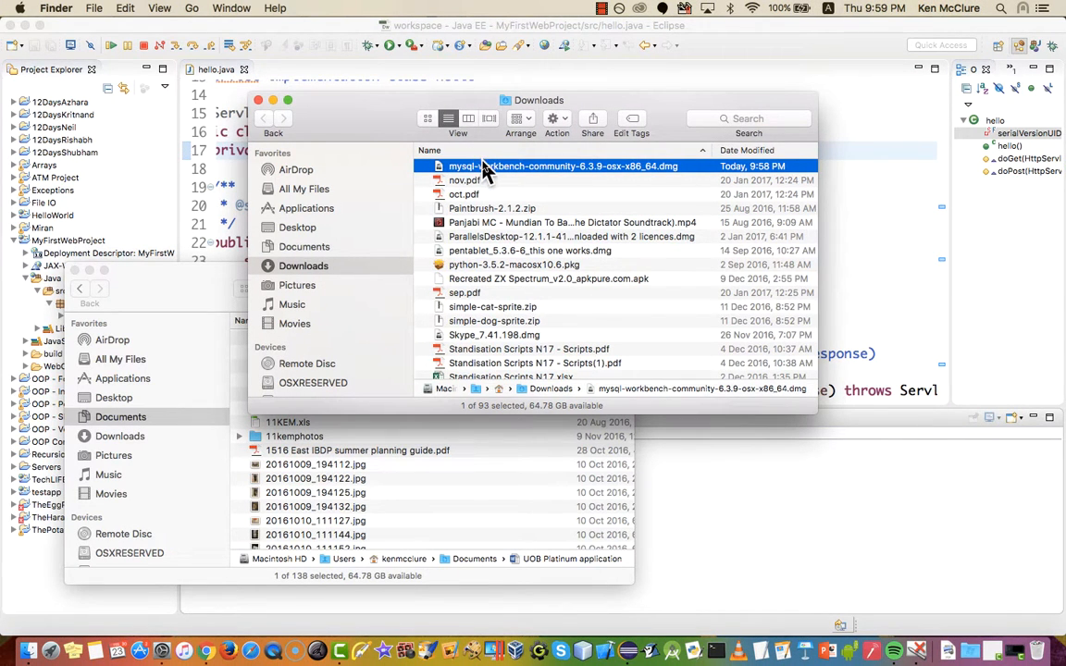
double_click(481, 174)
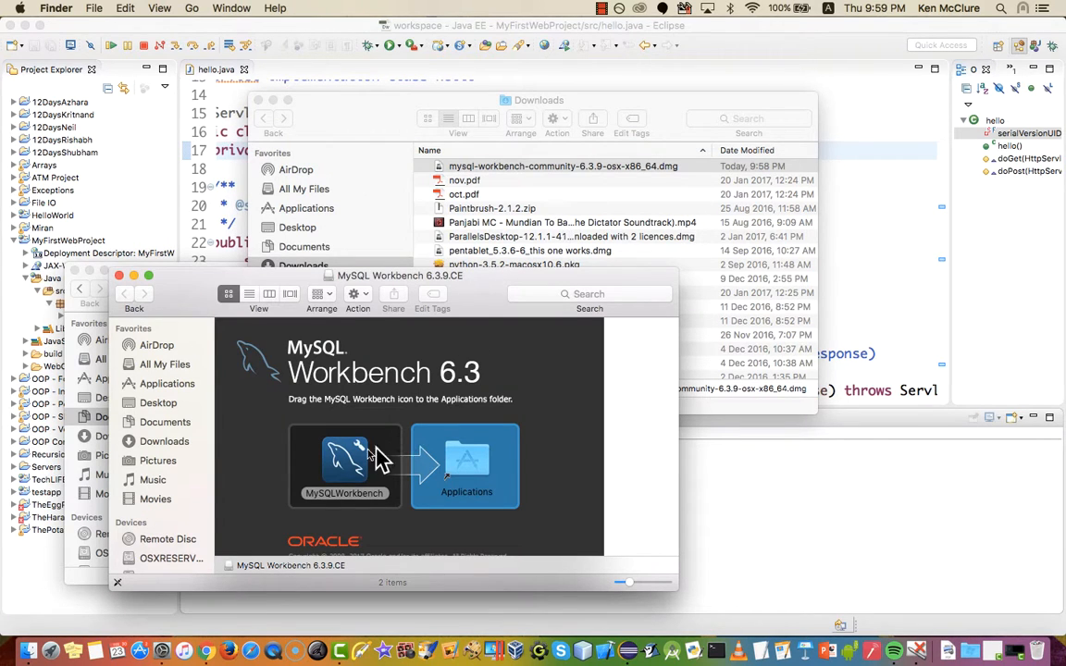
left_click_drag(352, 463, 467, 481)
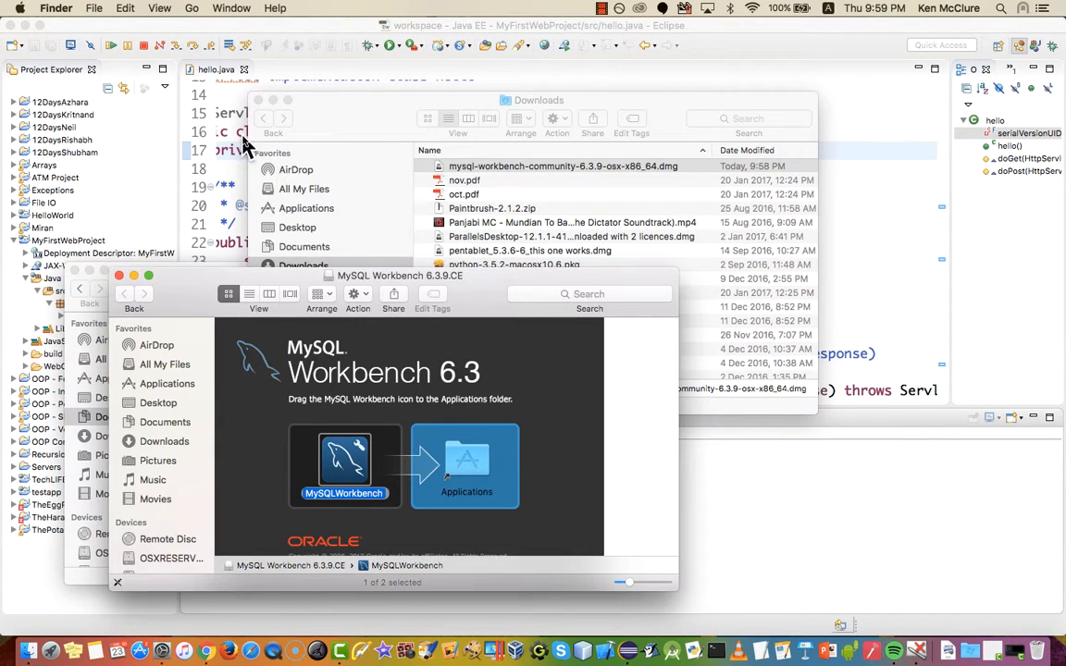
Open the Applications folder in Finder and select MySQLWorkbench in the list
left_click(196, 8)
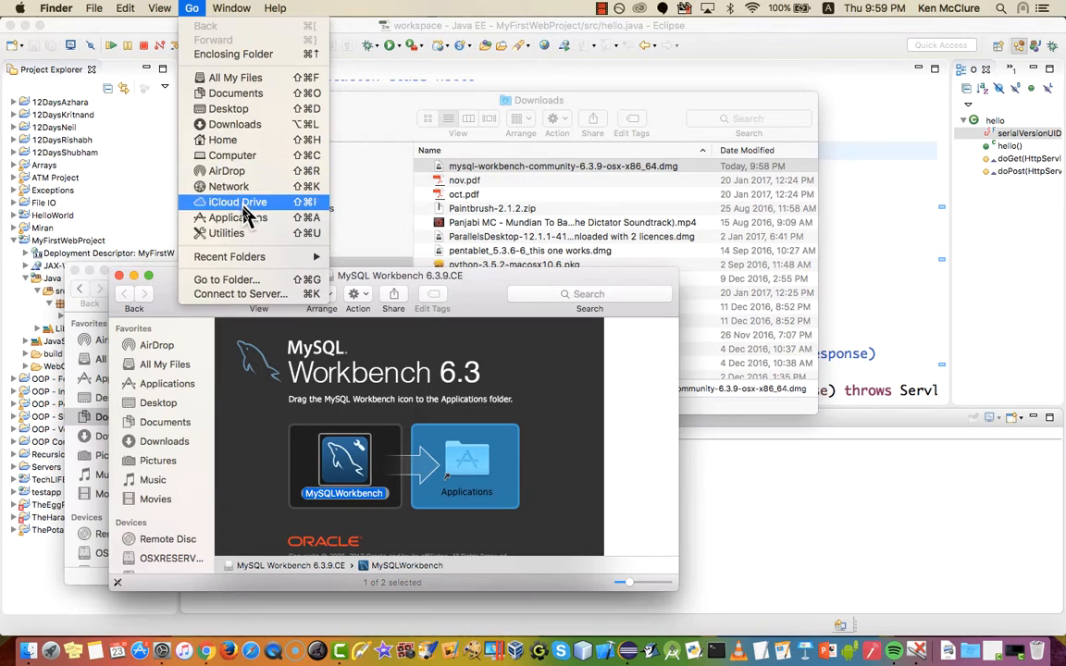
left_click(306, 217)
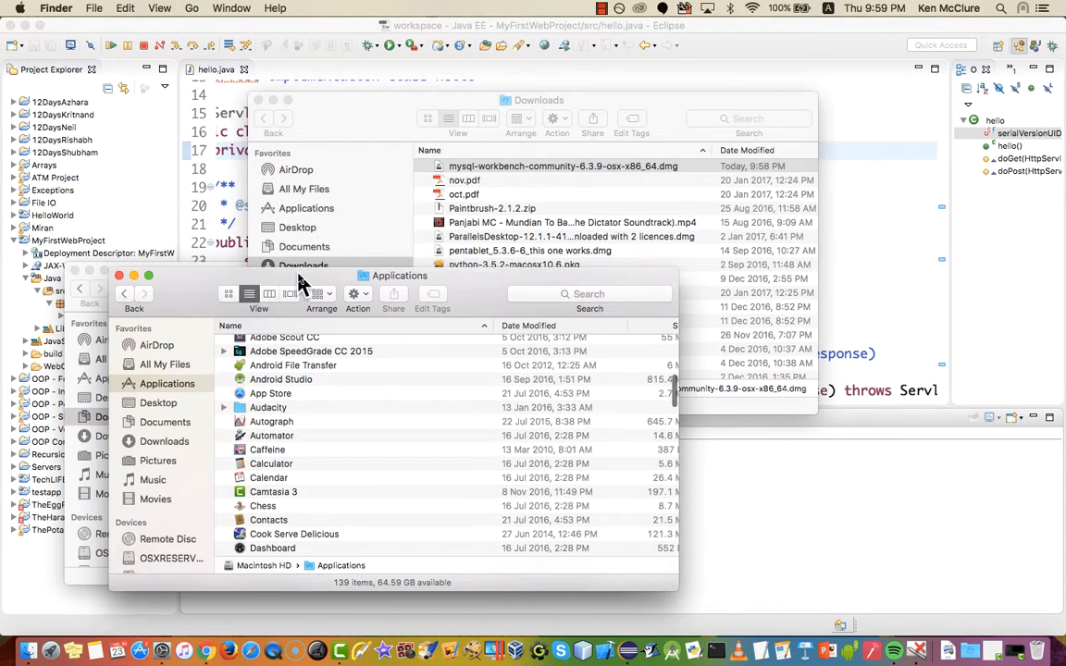
left_click_drag(274, 276, 267, 176)
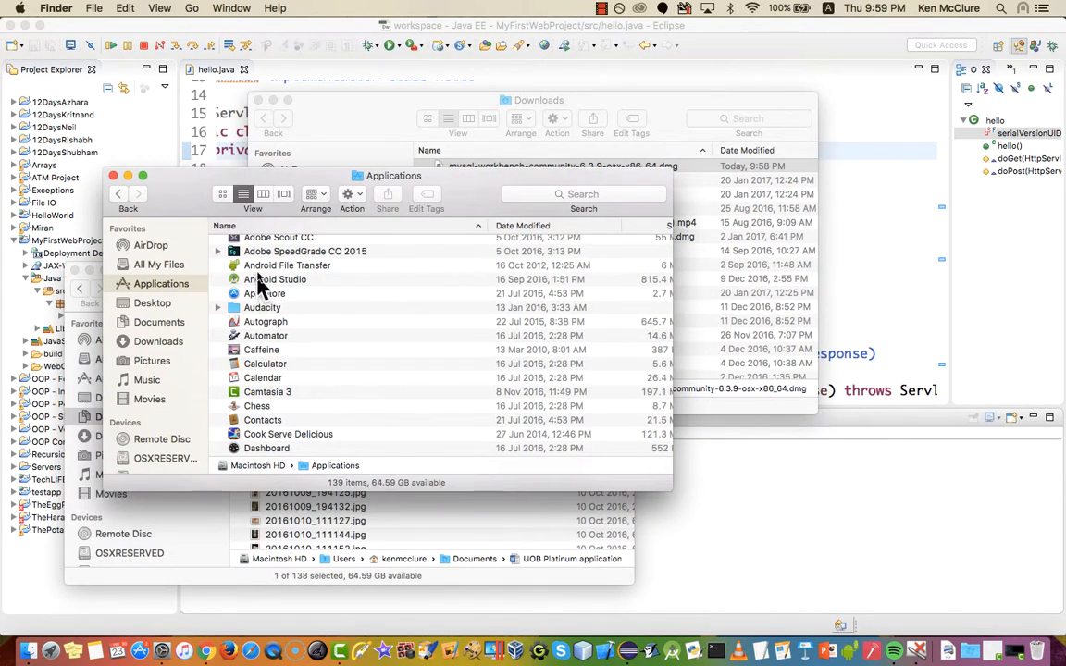
scroll(261, 352, "down", 5)
scroll(263, 367, "down", 10)
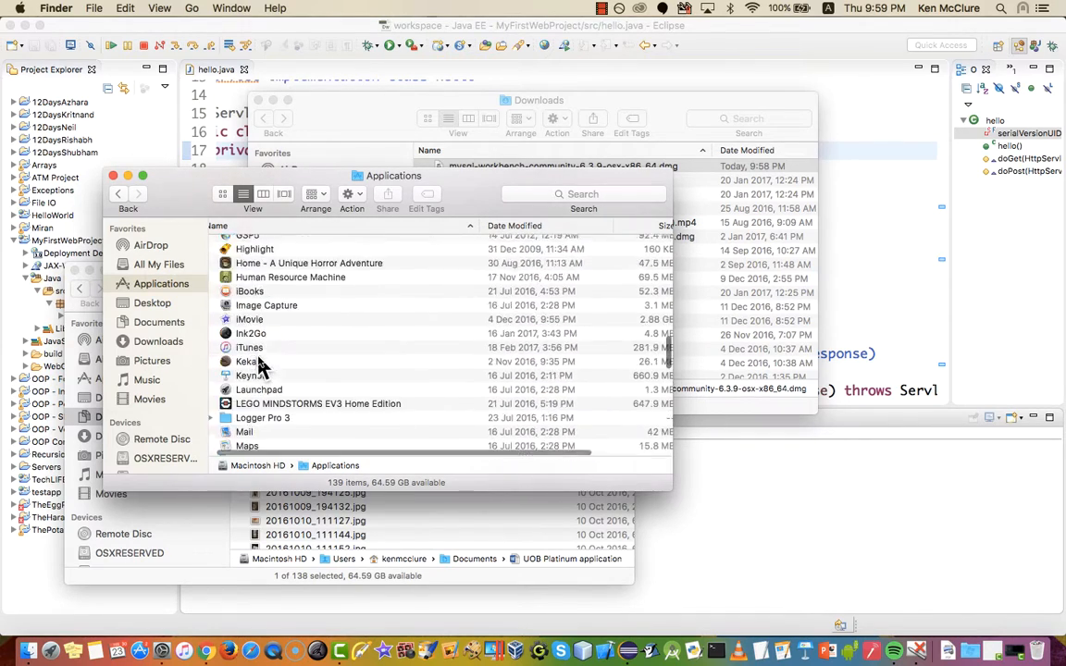
scroll(263, 368, "down", 5)
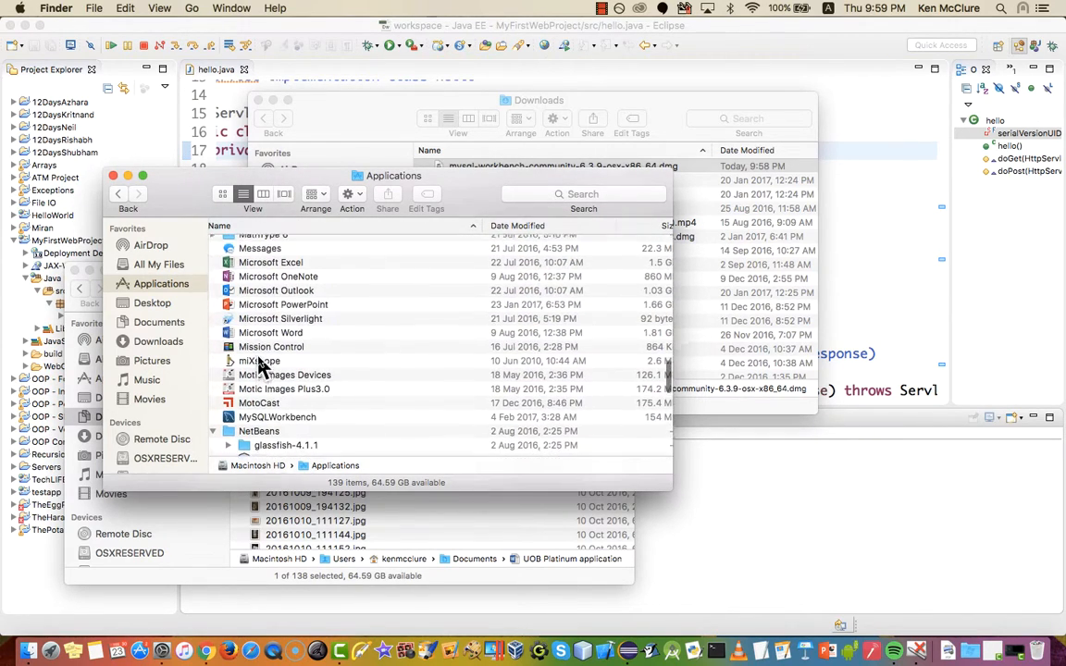
scroll(261, 368, "up", 1)
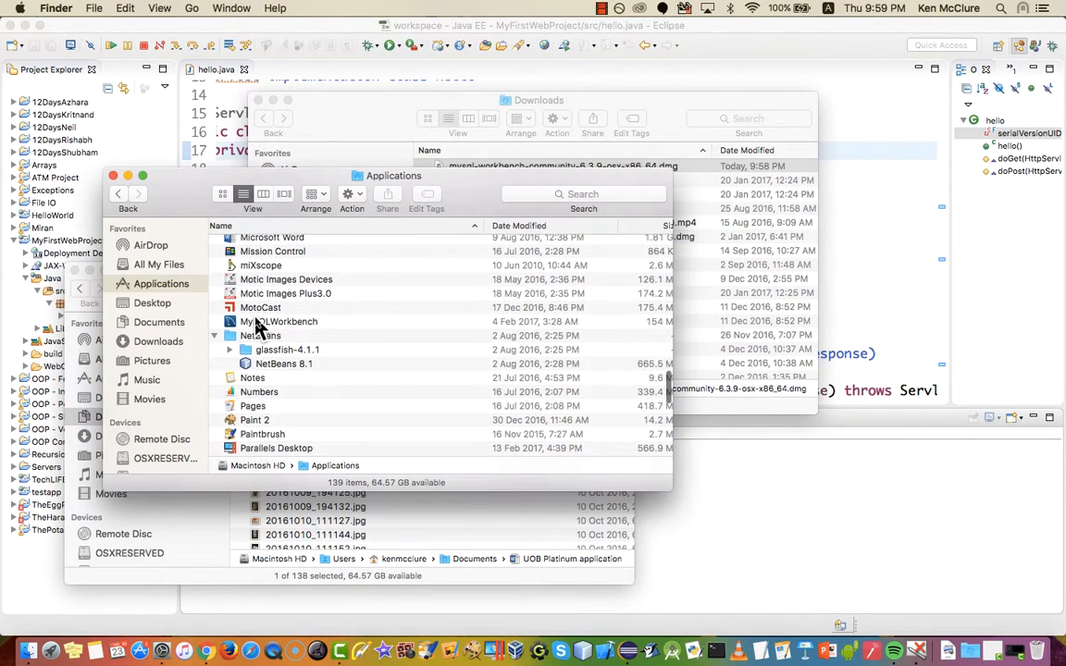
left_click(236, 323)
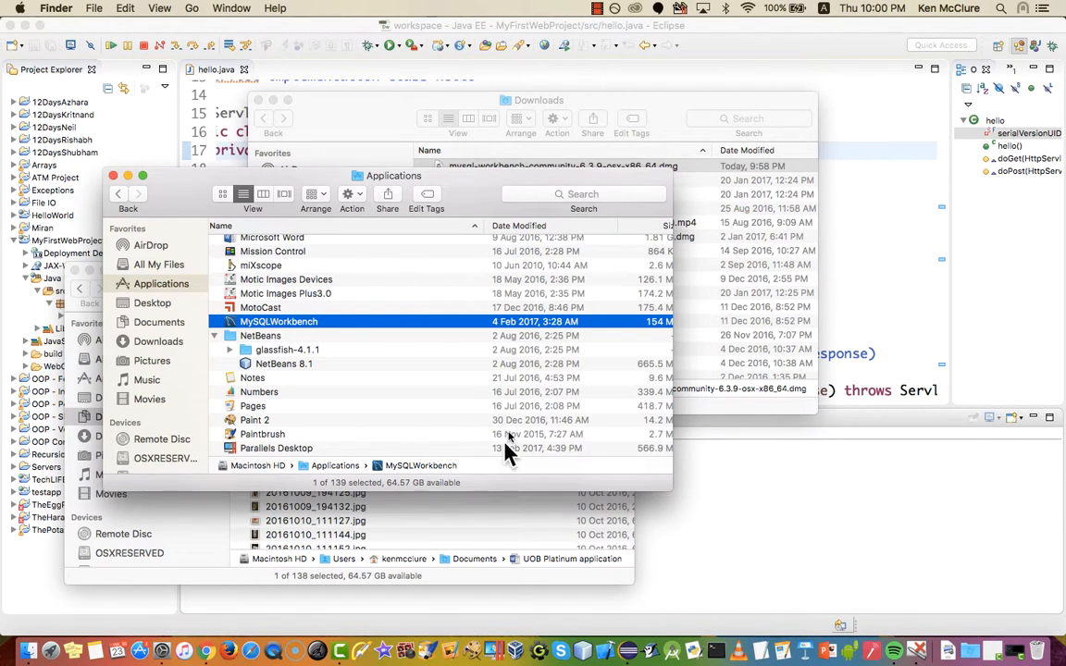
Close the Documents window and reopen the MySQL settings from the System Preferences overview
left_click(311, 494)
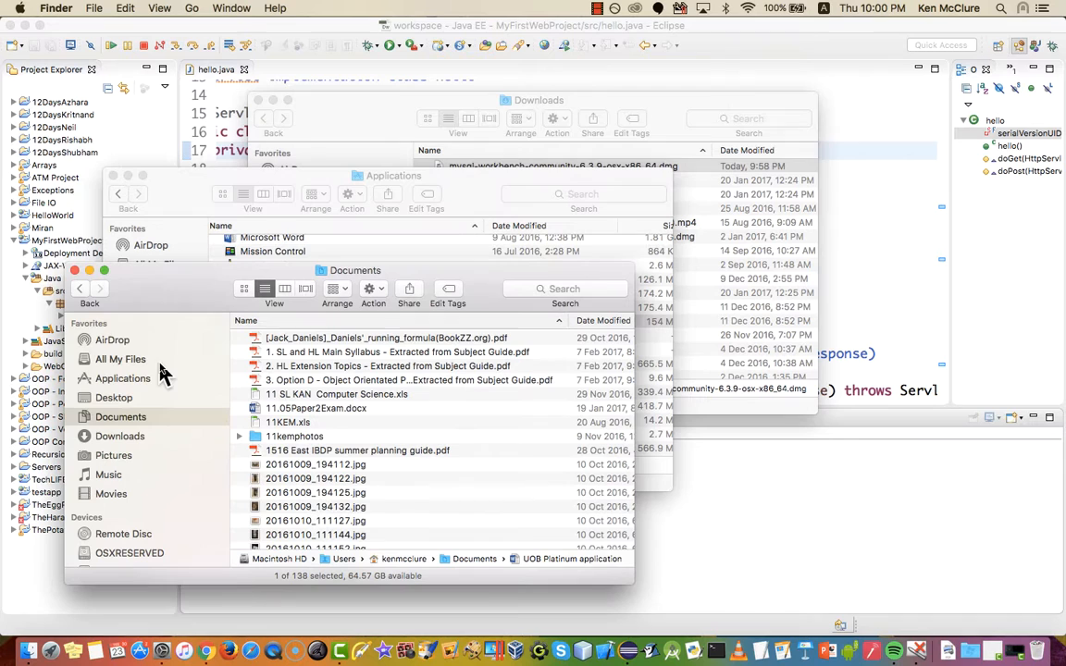
left_click(74, 270)
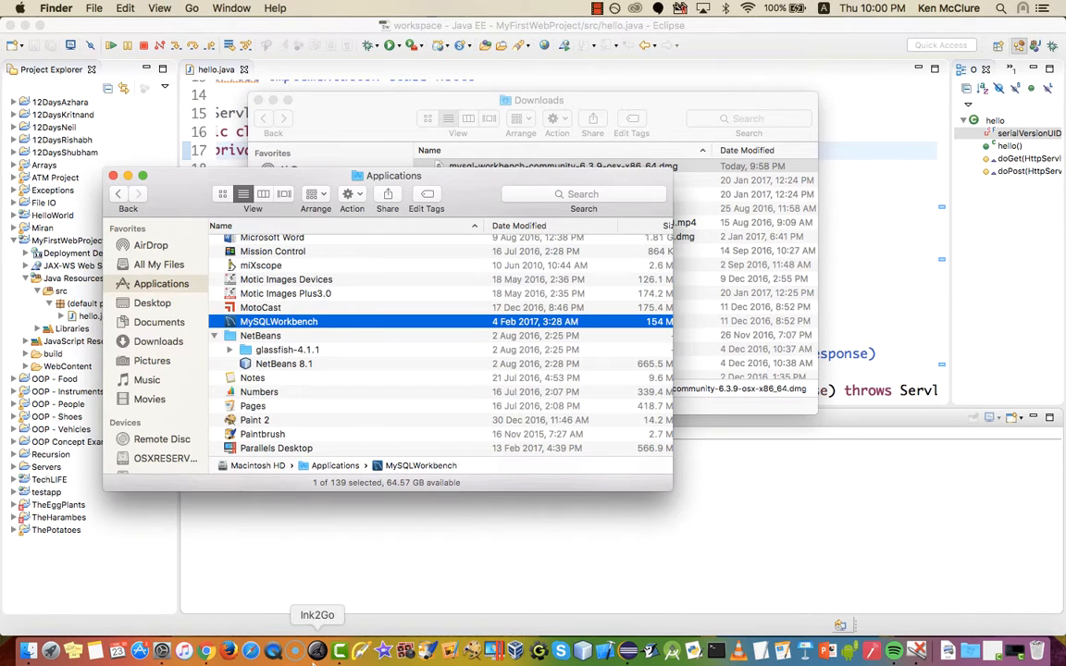
left_click(162, 655)
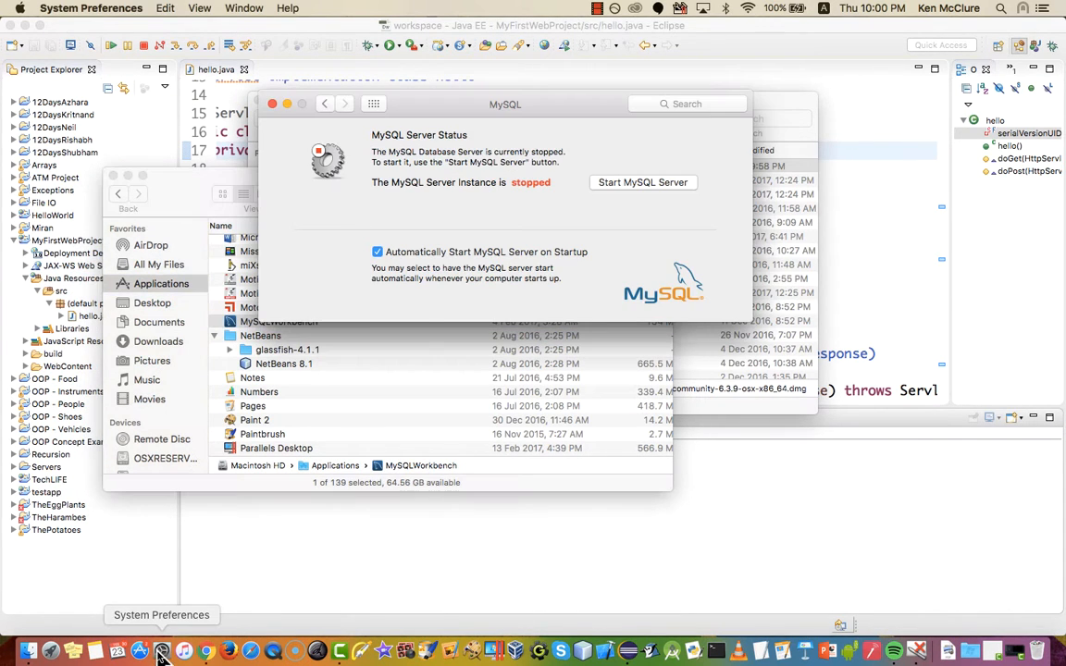
left_click(325, 106)
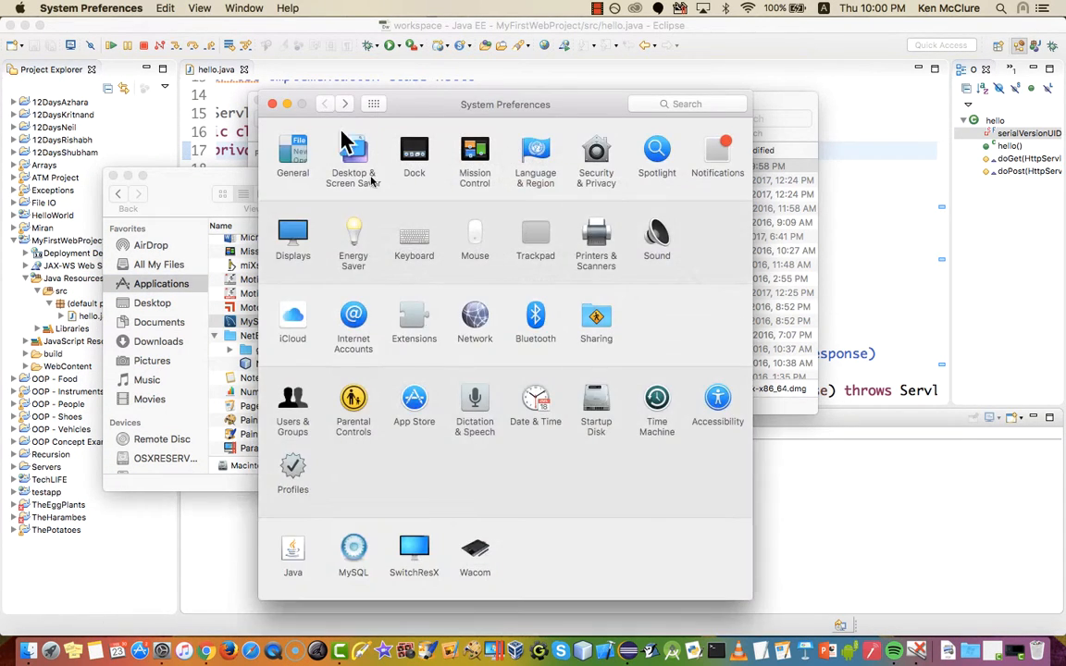
left_click(354, 551)
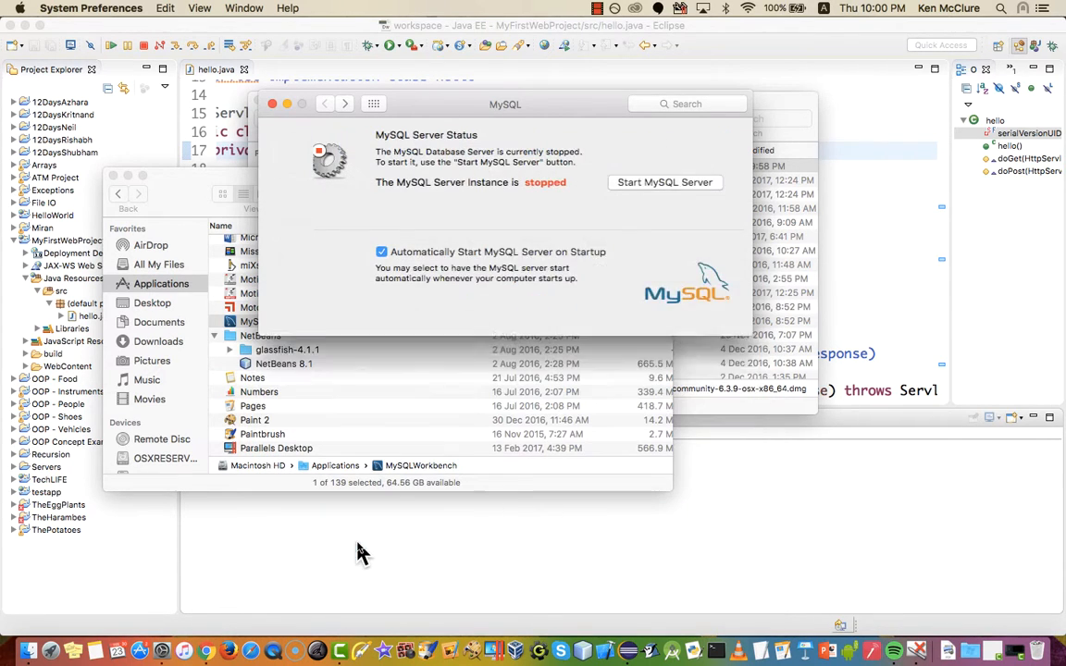
Start the MySQL server, authorize the change with the account password, and close System Preferences
left_click(626, 188)
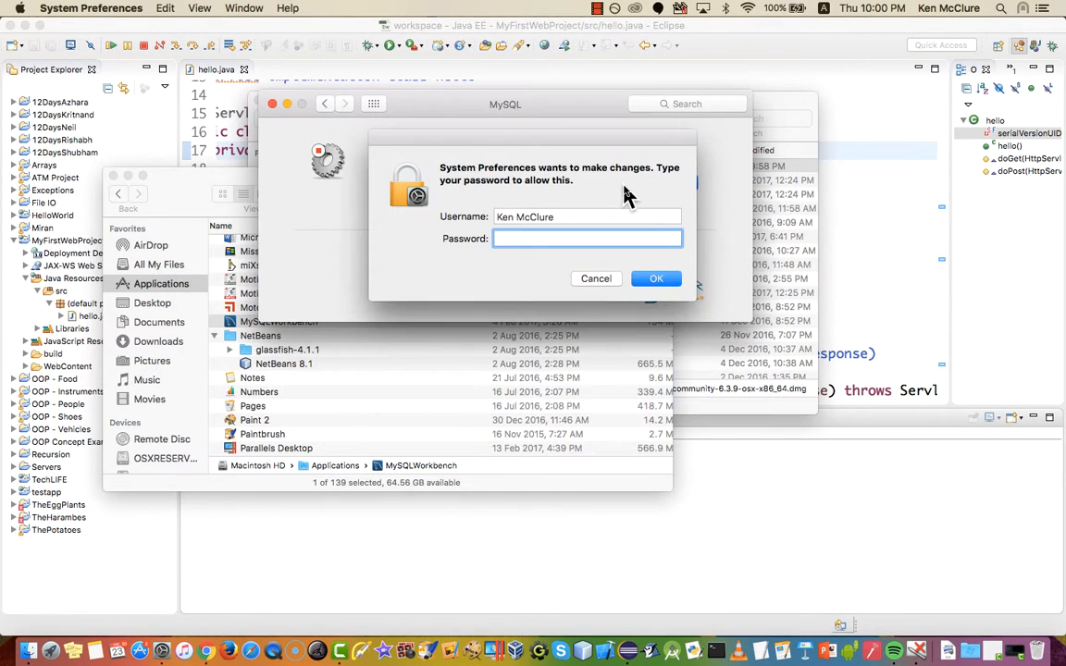
type("•")
key("Return")
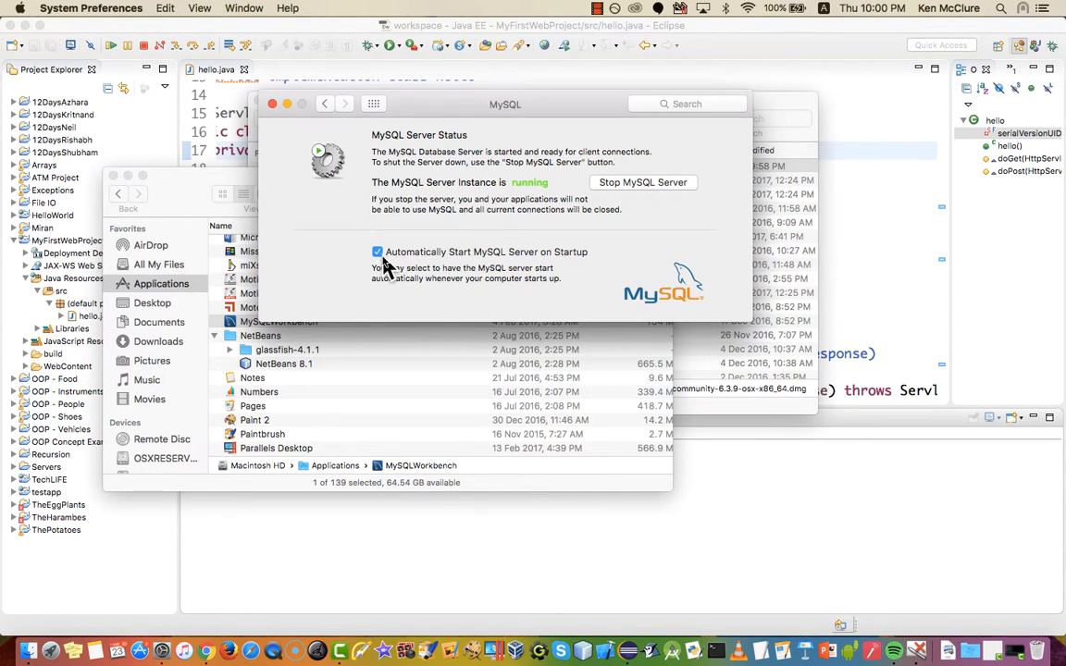
left_click(272, 105)
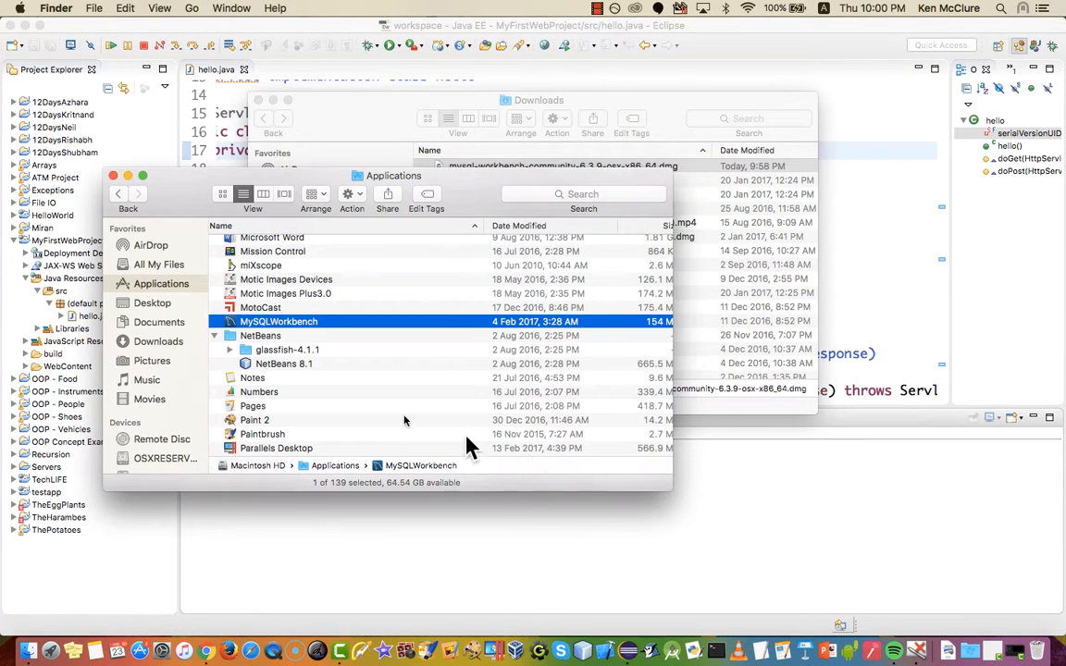
Launch MySQLWorkbench, allow the downloaded application to open, close the Applications and Downloads windows, and reposition the Workbench window
double_click(246, 326)
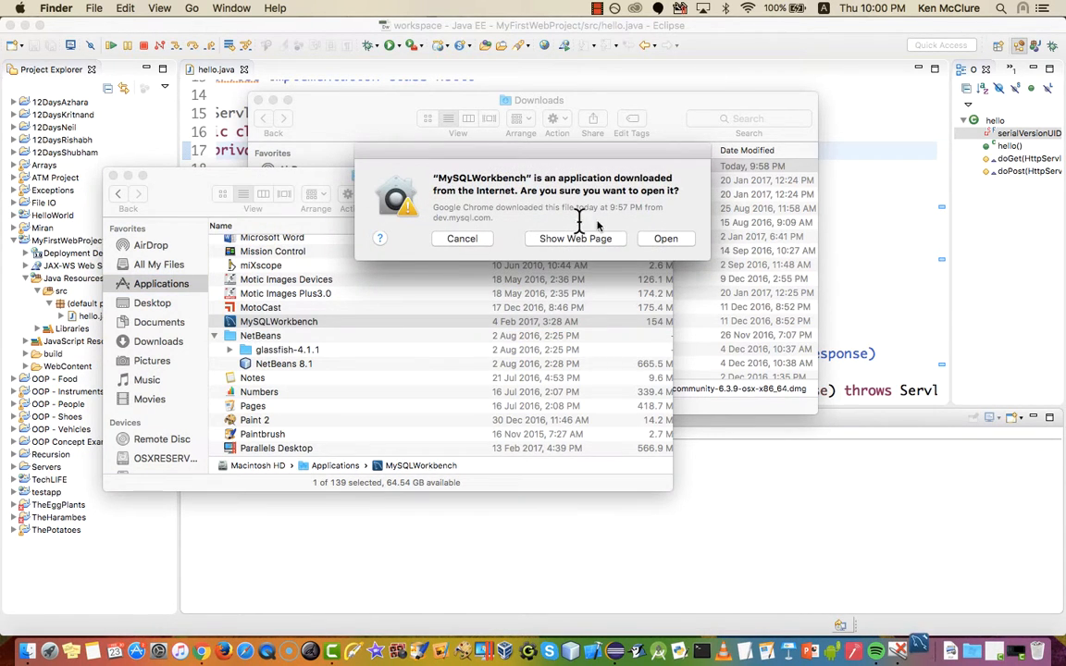
left_click(662, 239)
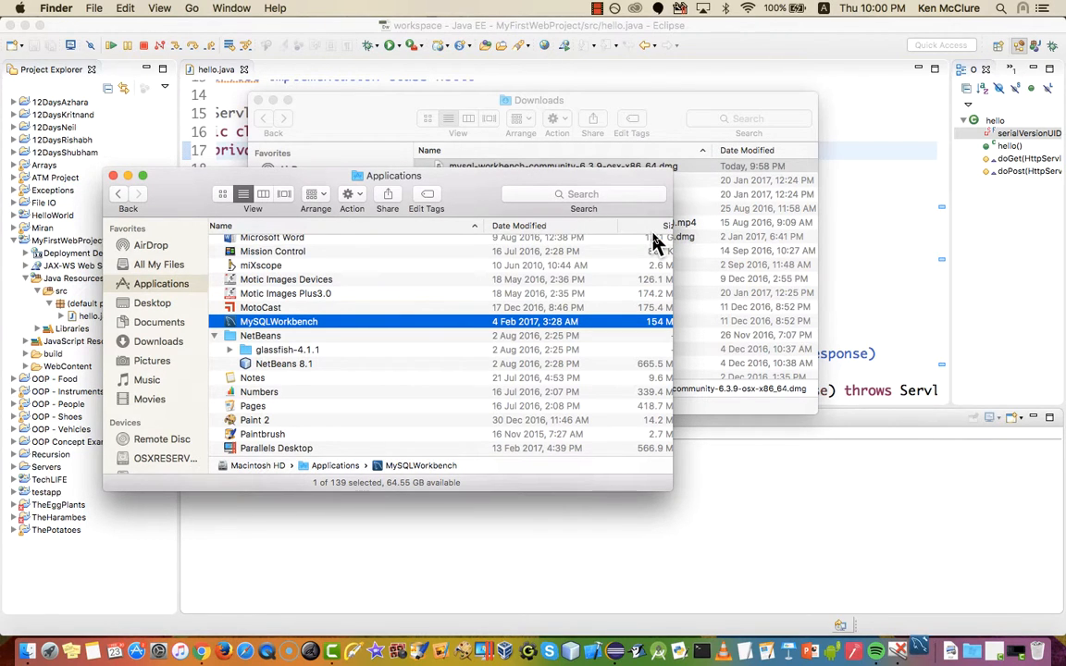
left_click(112, 176)
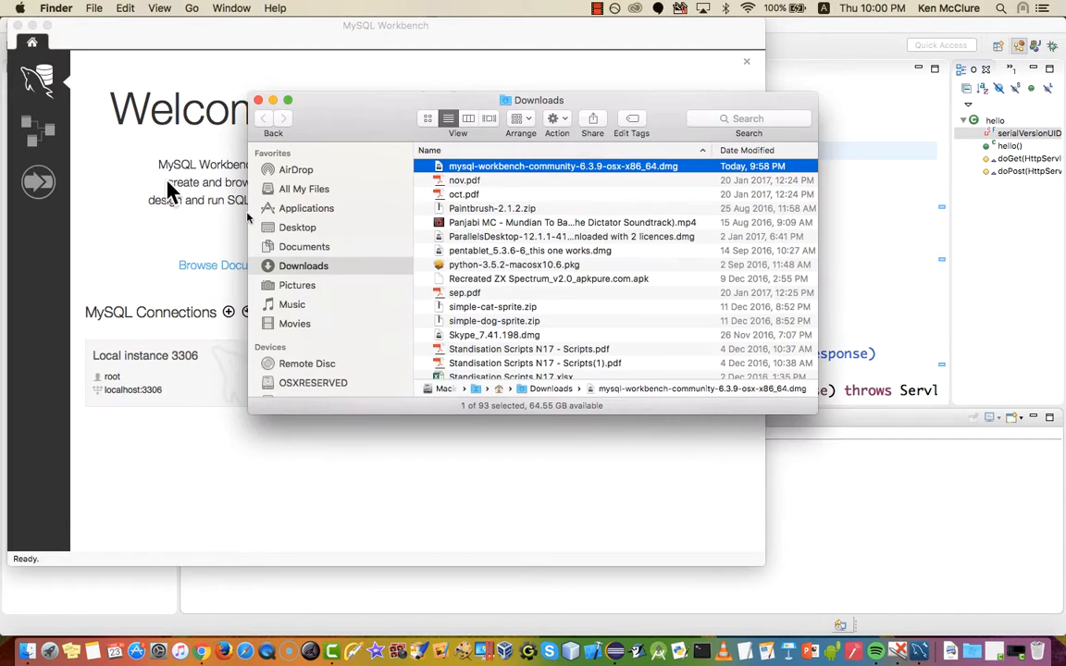
left_click(259, 102)
left_click_drag(322, 29, 454, 47)
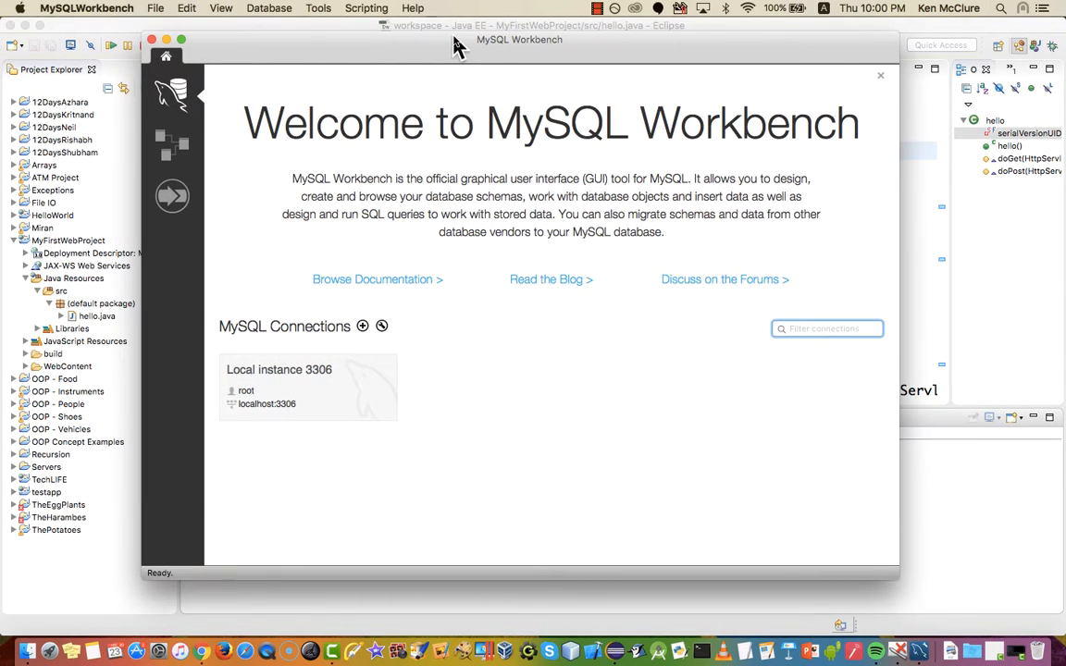
Connect to Local instance 3306 as root using the temporary root password
left_click(294, 396)
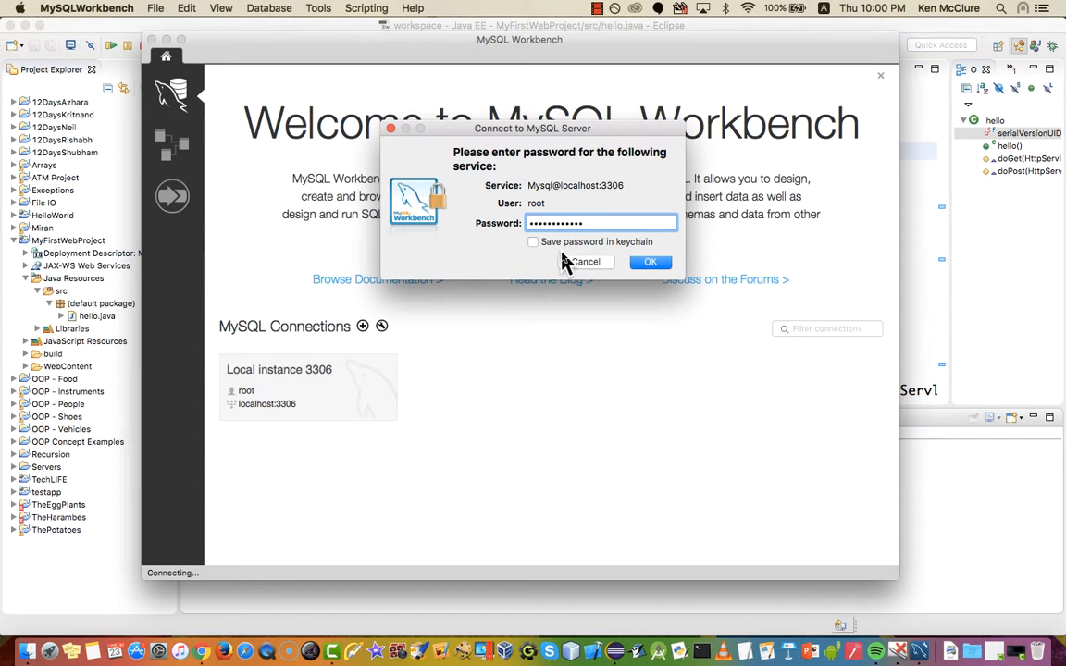
left_click(651, 263)
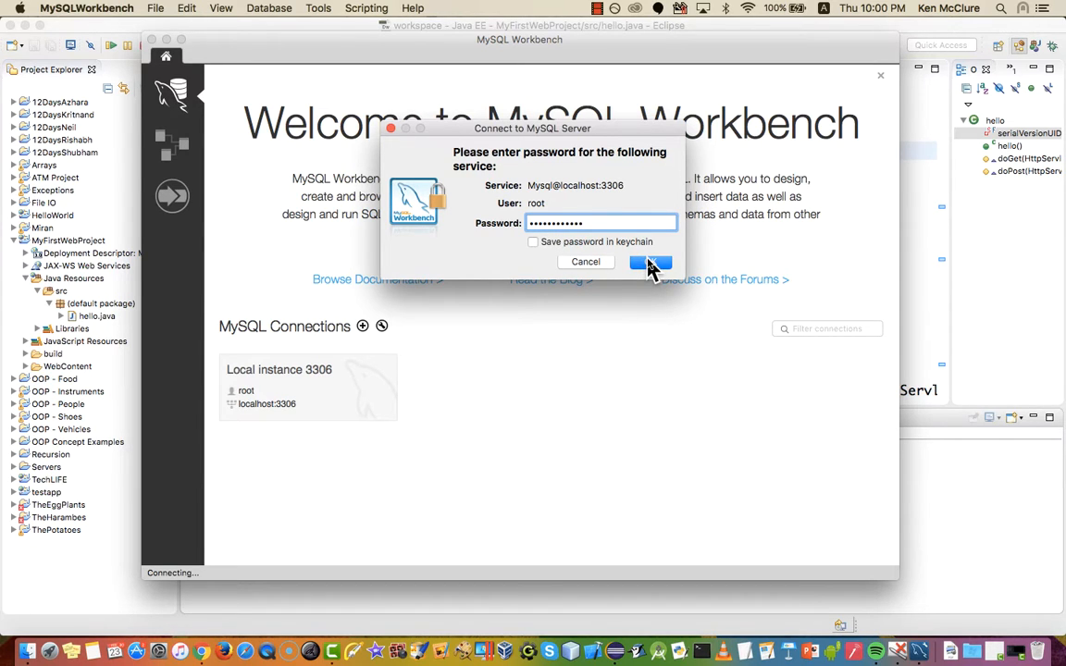
Replace the expired root password by entering the old password, then the new password and its confirmation
left_click(591, 201)
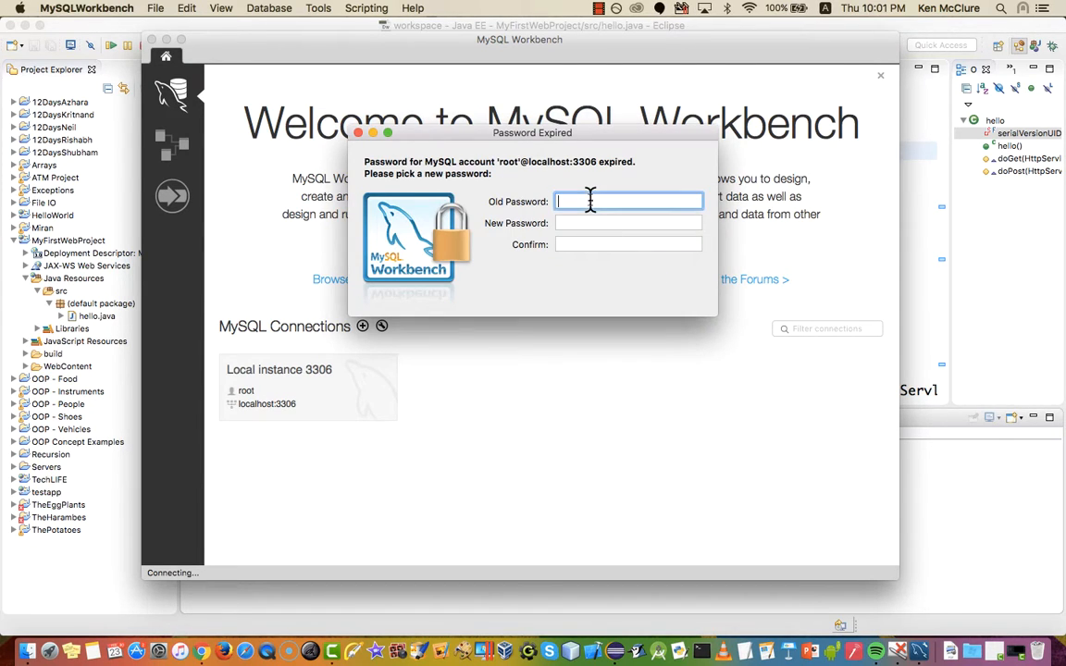
key("super+v")
left_click(574, 220)
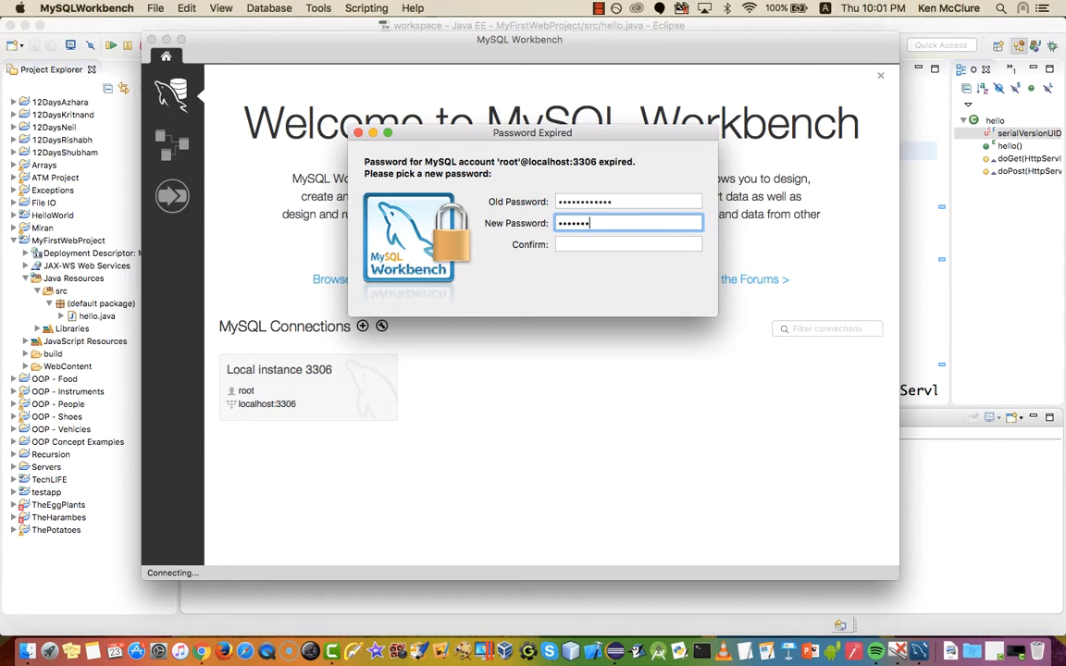
key("Tab")
type("••")
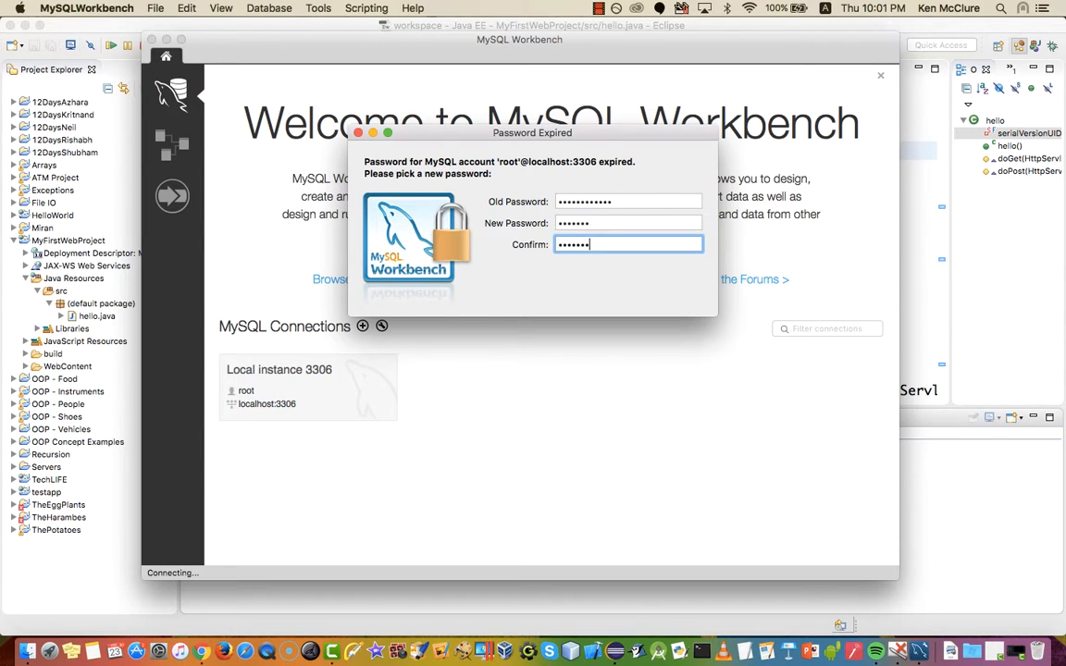
key("Return")
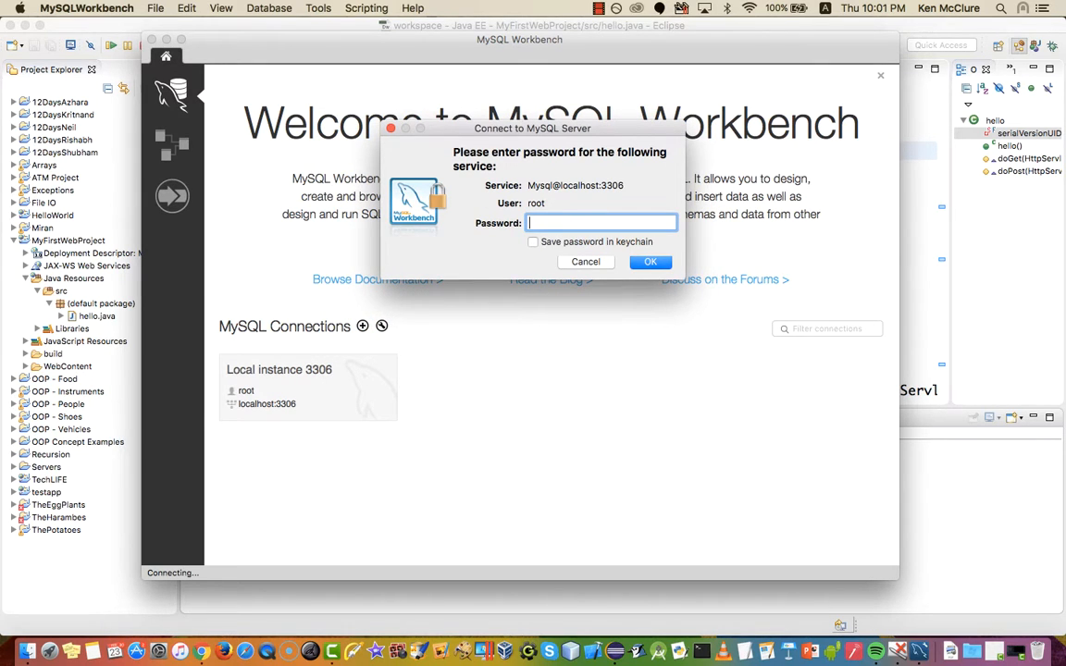
Connect to the local MySQL server as root with the new password and reposition the Workbench window
type("••••••••")
key("Return")
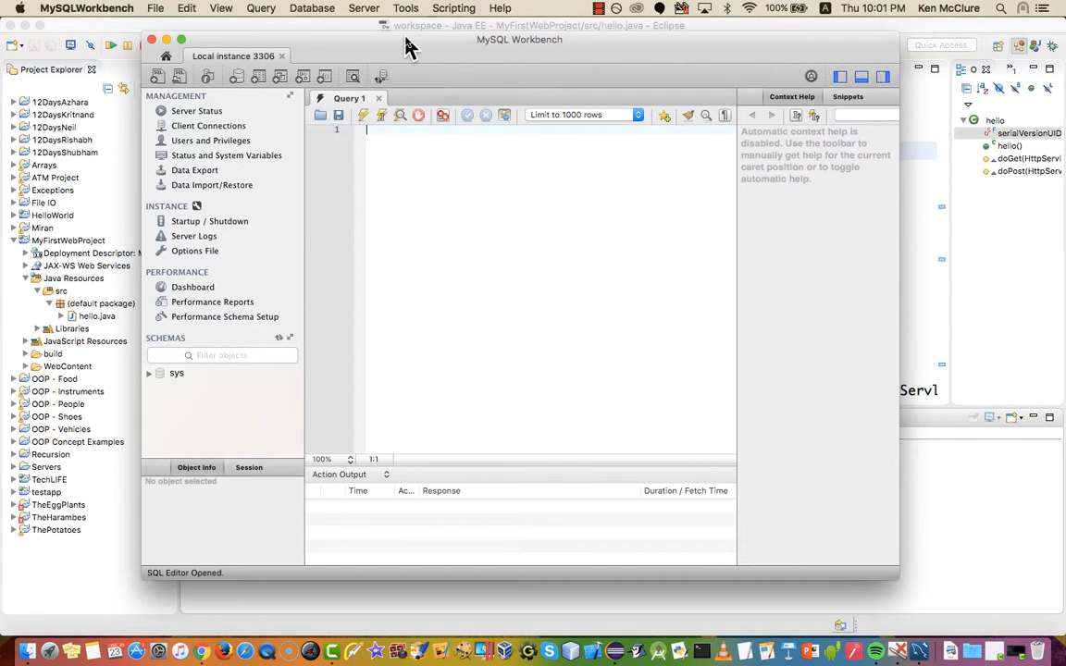
left_click_drag(405, 38, 463, 51)
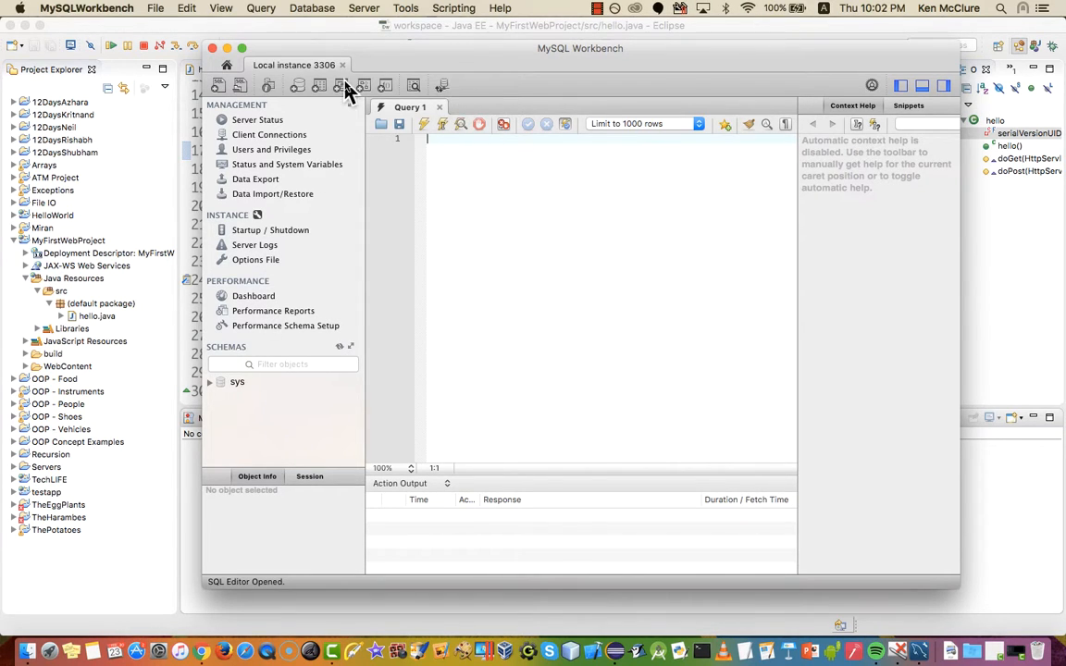
Start a new schema named mythings with "big5 - default collation" as its default collation
left_click(298, 86)
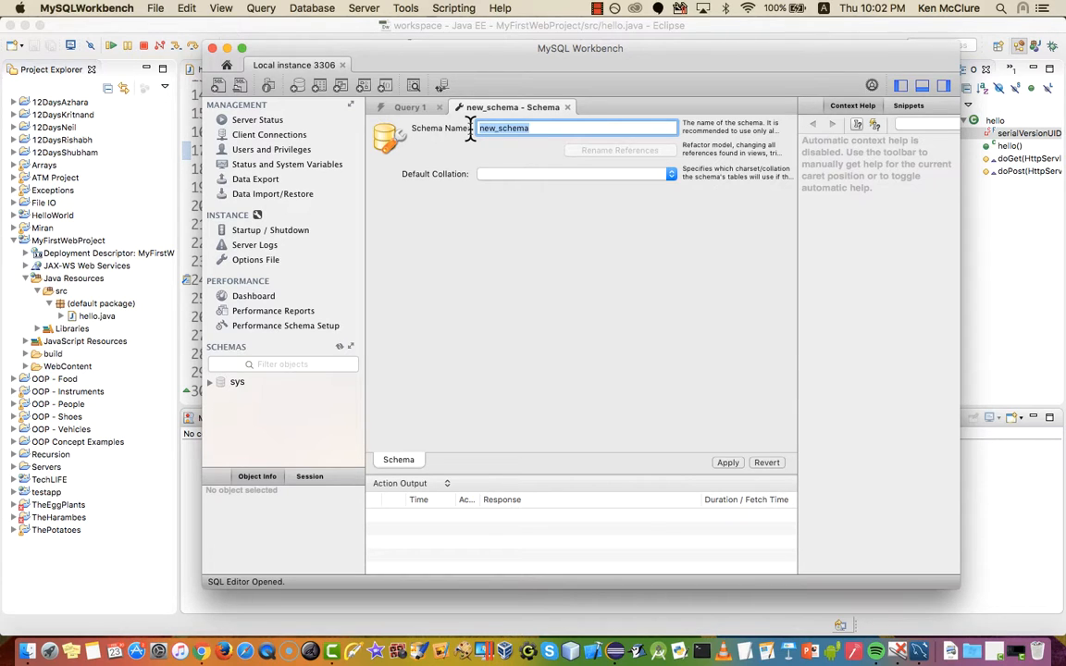
type("mythings")
key("Left")
key("Left")
key("Left")
key("Left")
key("Left")
key("Left")
type("_")
key("BackSpace")
type("_")
key("BackSpace")
left_click(671, 174)
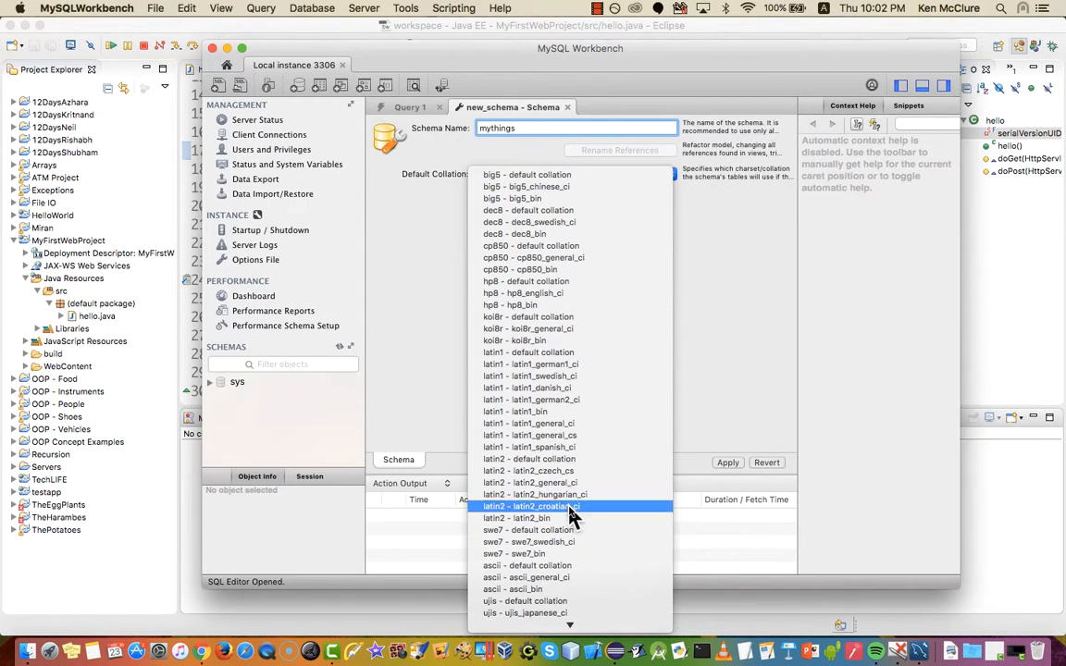
left_click(589, 176)
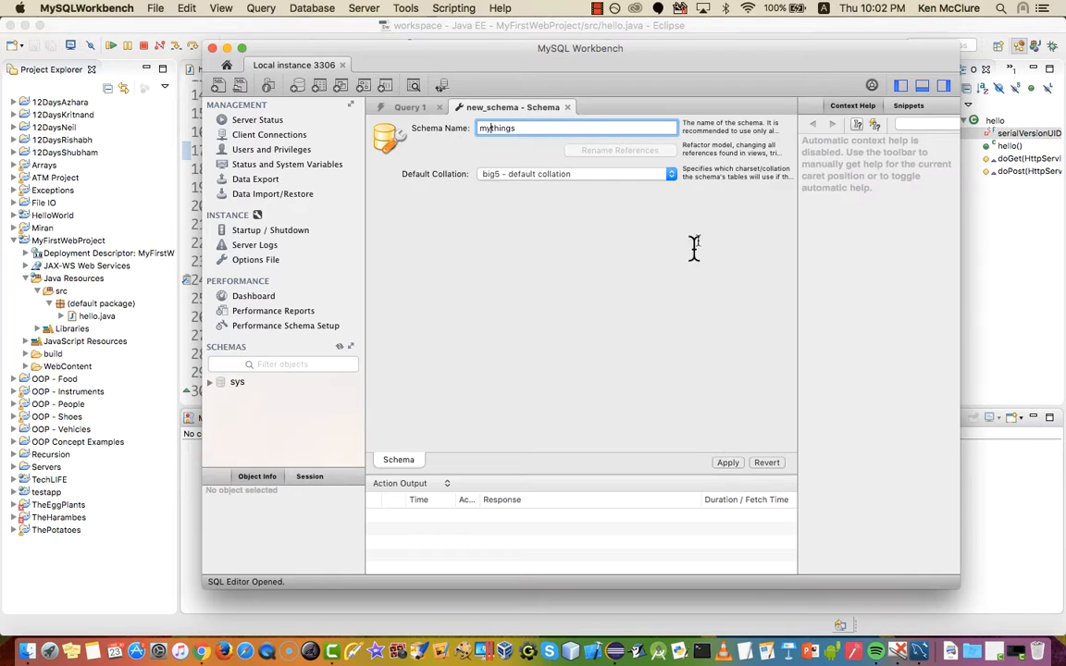
Apply the new schema by reviewing and executing its CREATE SCHEMA script, and close the script dialog
left_click(728, 462)
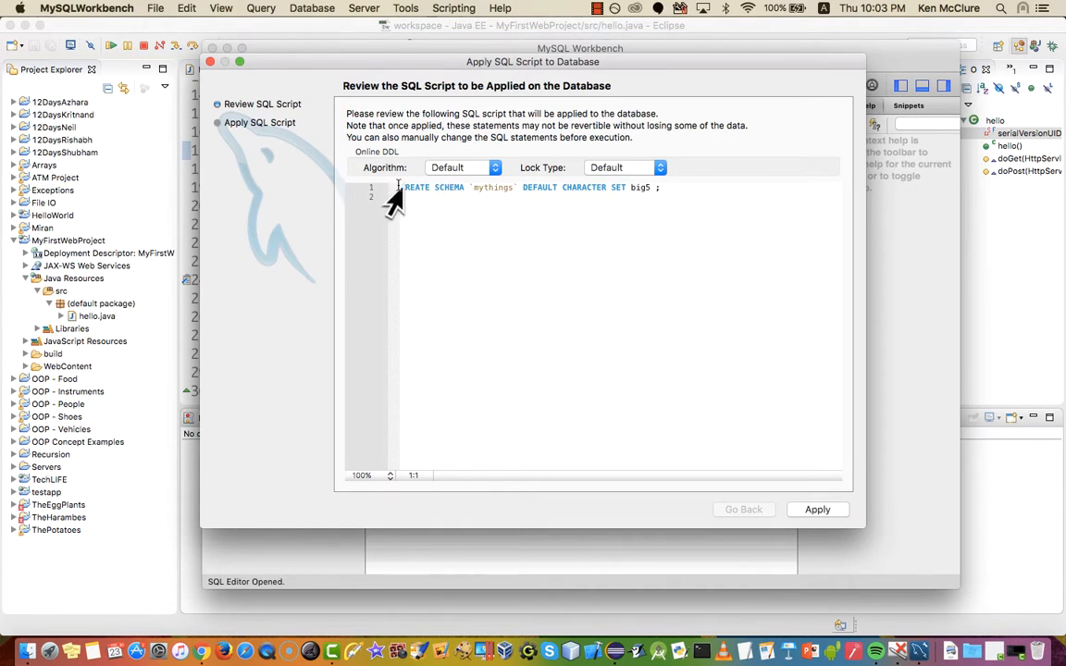
left_click_drag(399, 188, 659, 194)
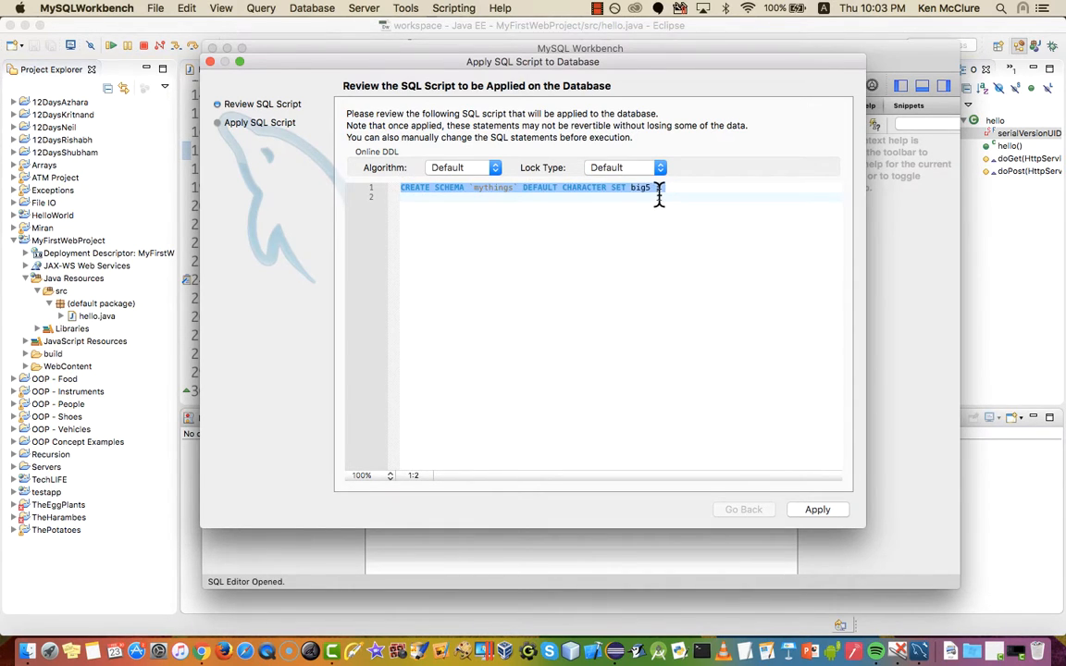
left_click(813, 510)
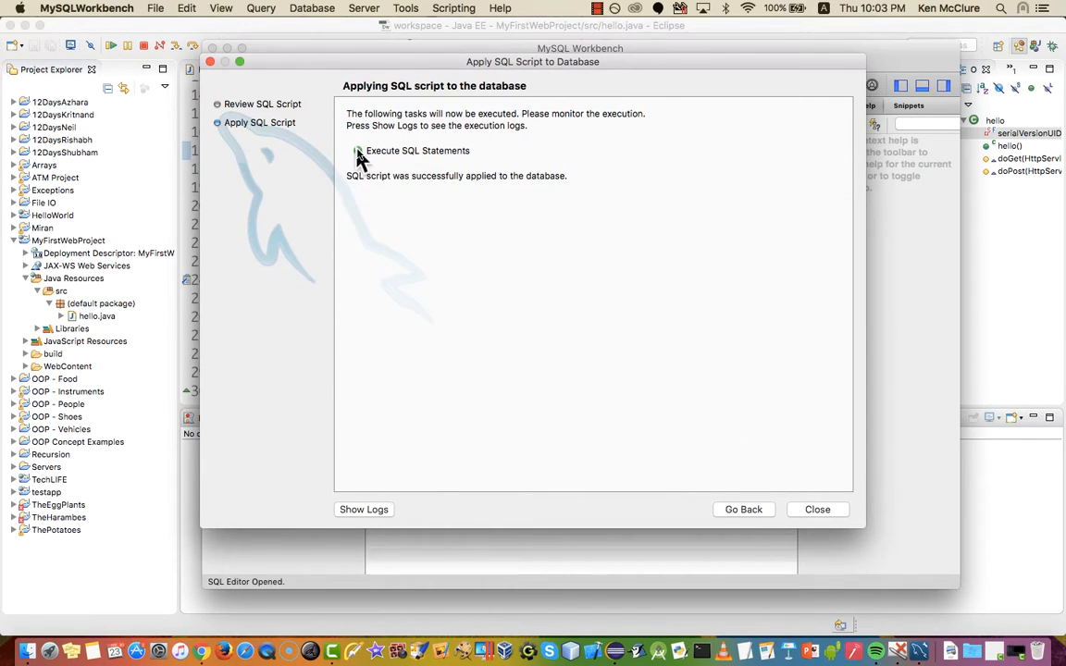
left_click(812, 512)
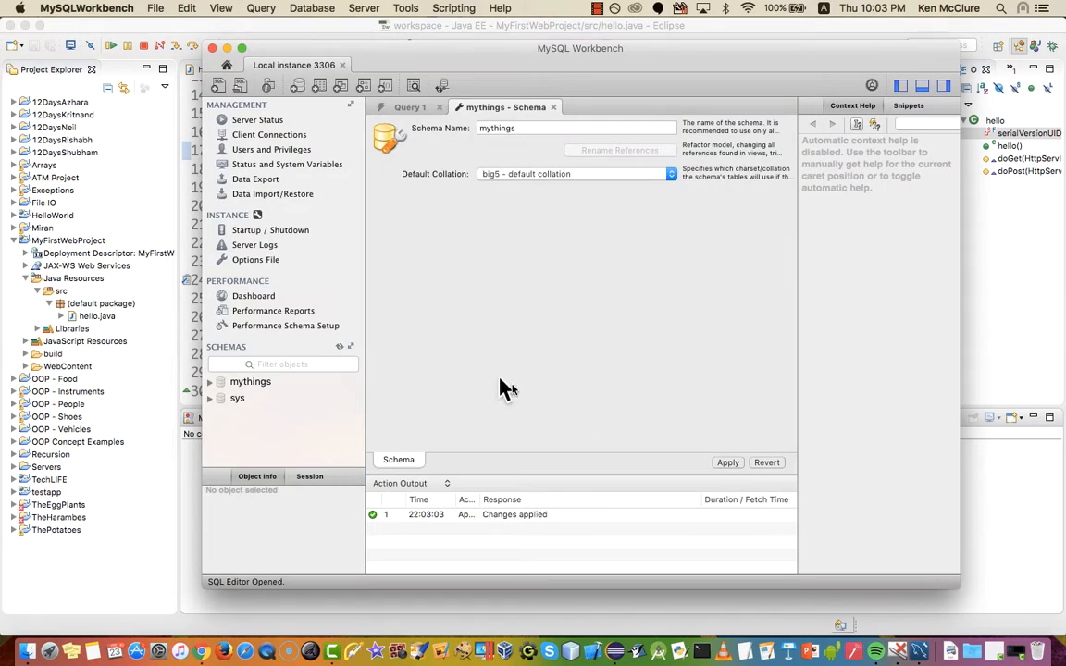
Expand the mythings schema and look through its Tables, Views, Stored Procedures and Functions
left_click(209, 400)
left_click(209, 400)
left_click(209, 383)
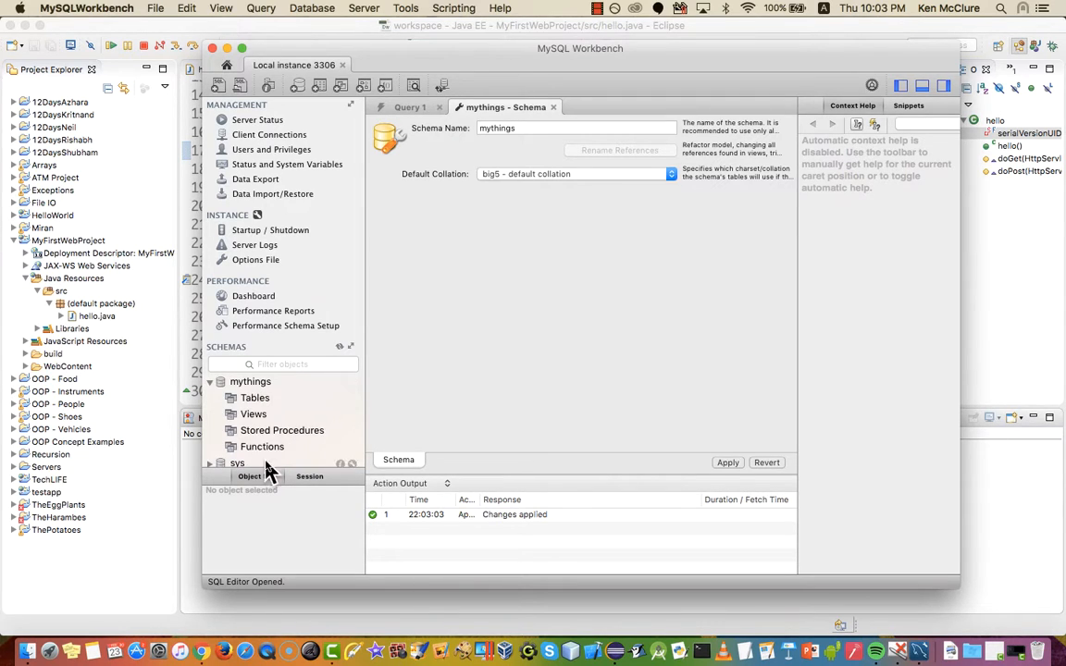
left_click(242, 400)
left_click(252, 414)
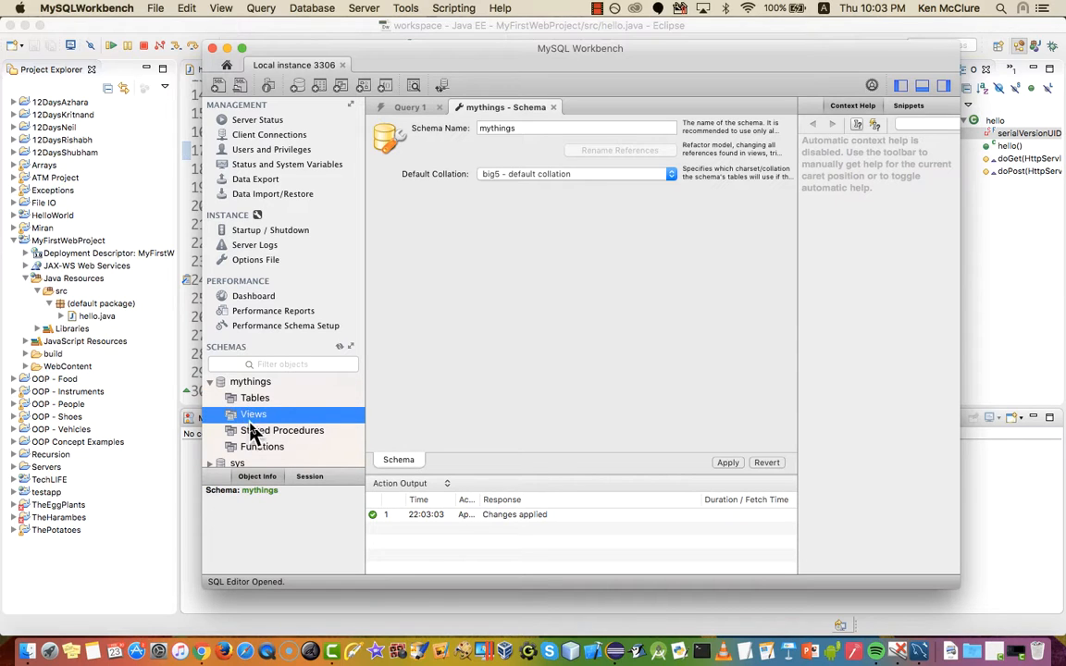
left_click(257, 431)
left_click(263, 448)
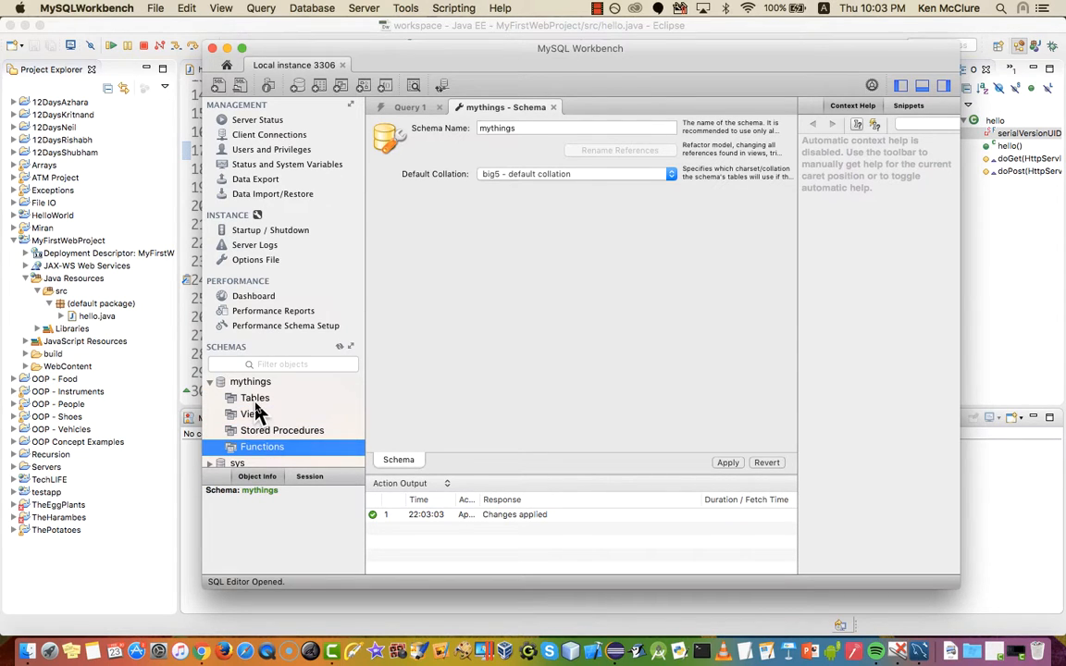
Start a new table named fruits in the mythings schema, with the Workbench window in full screen
left_click(256, 400)
right_click(257, 407)
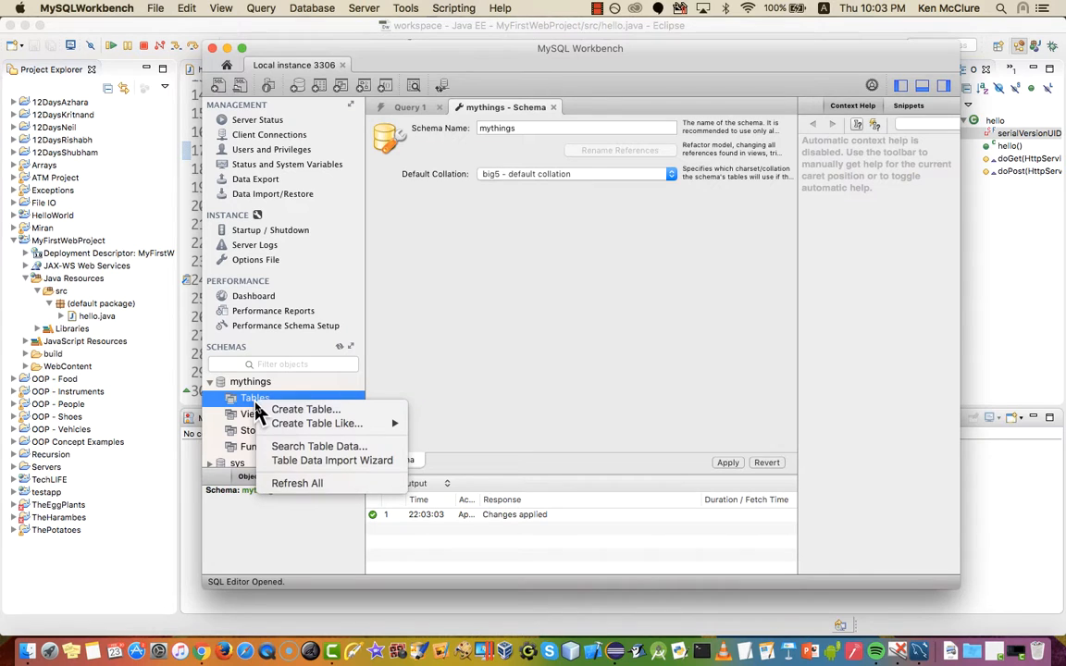
left_click(274, 411)
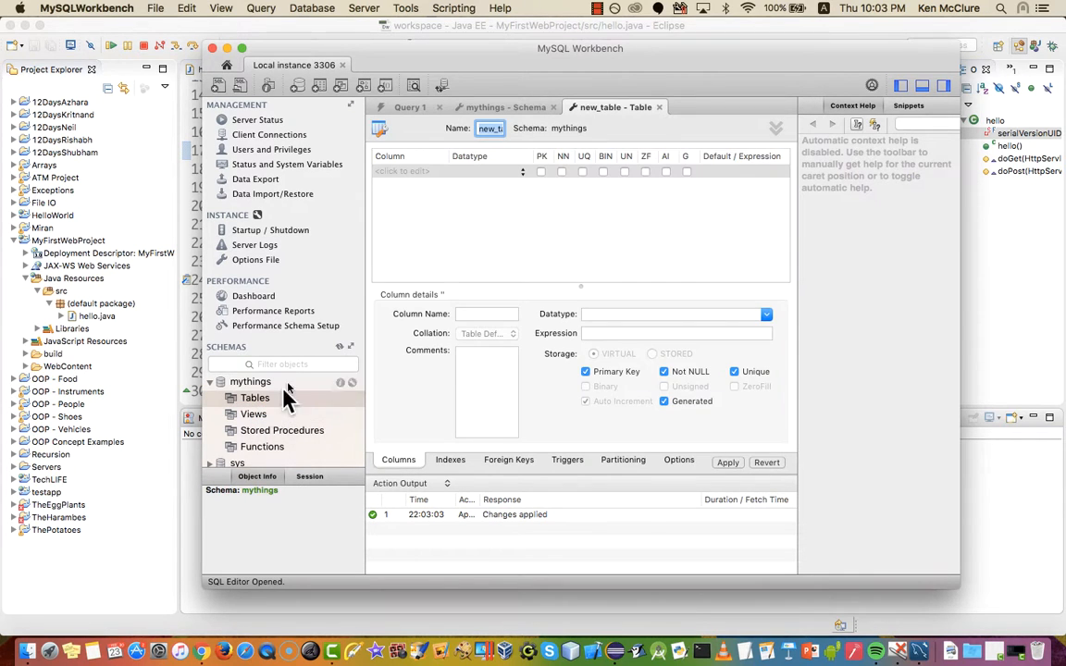
left_click(242, 47)
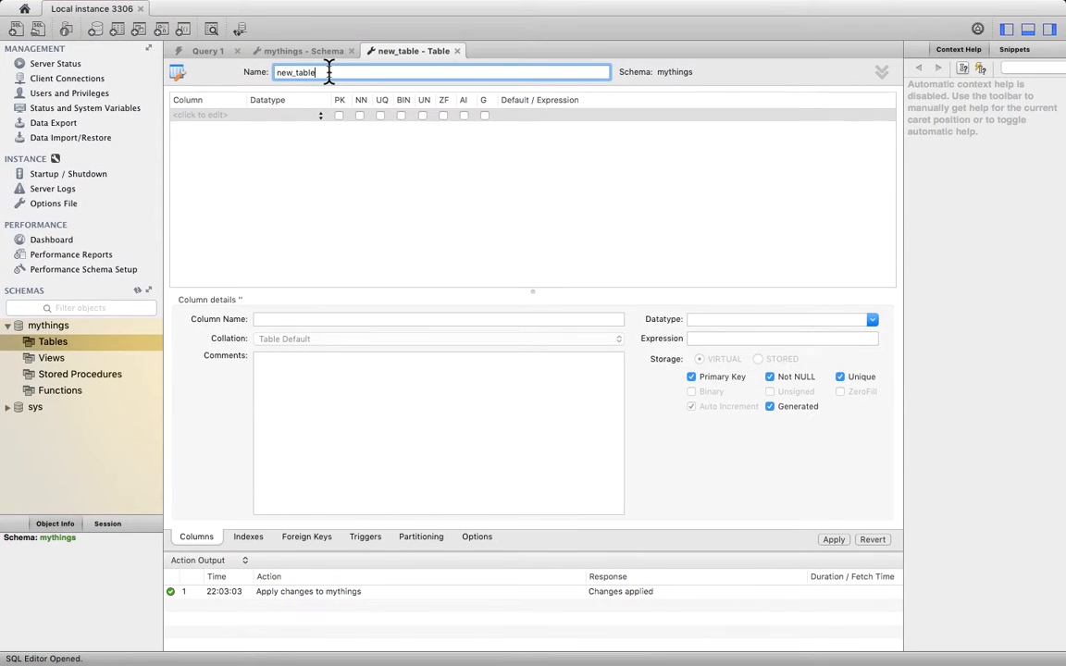
type("fruits")
Add an INT column named id and mark it as primary key, not null, unique and auto increment
left_click(185, 114)
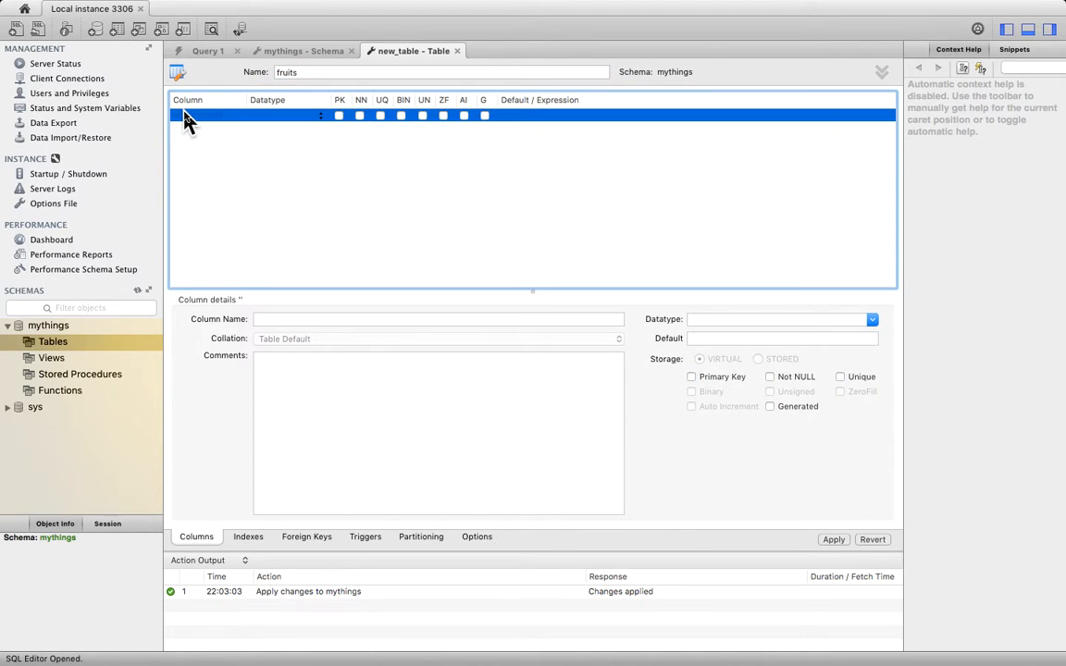
left_click(185, 115)
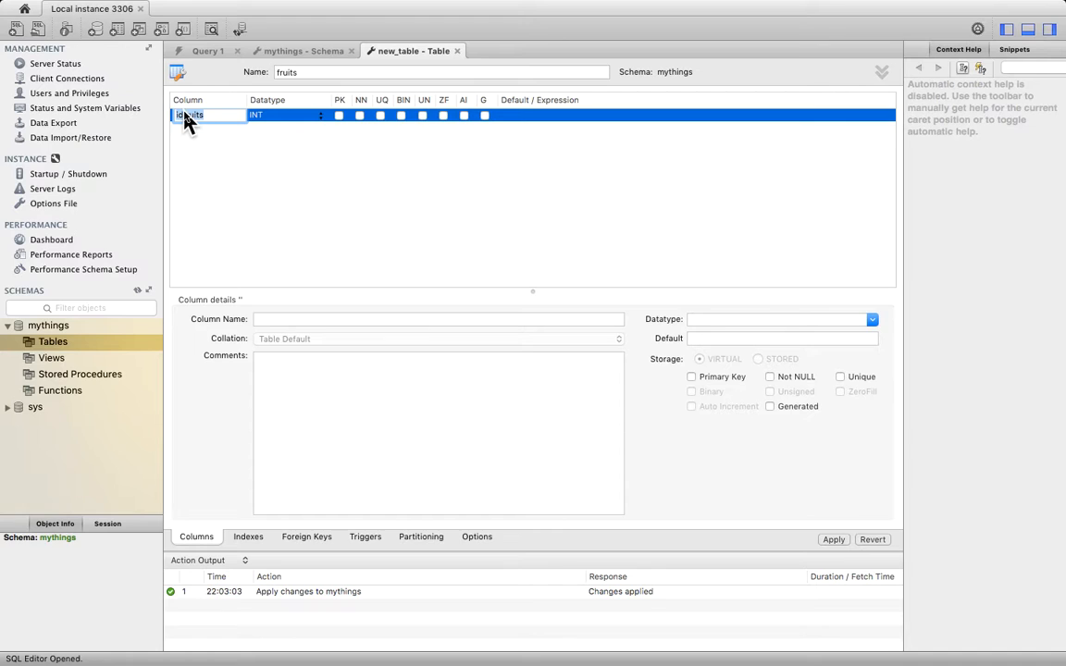
type("id")
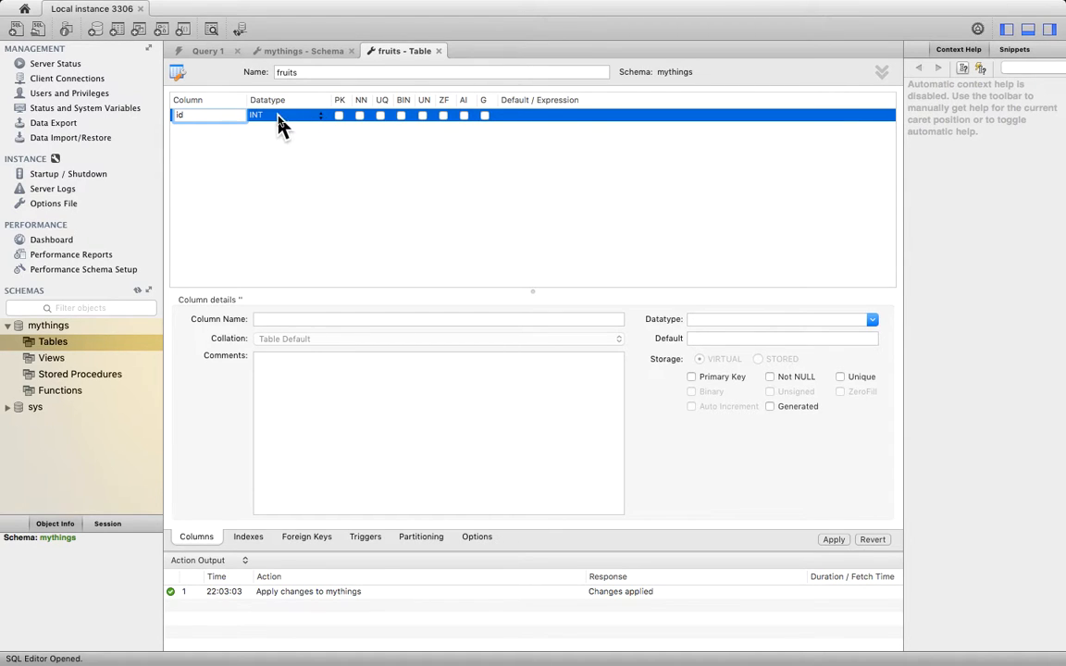
left_click(339, 118)
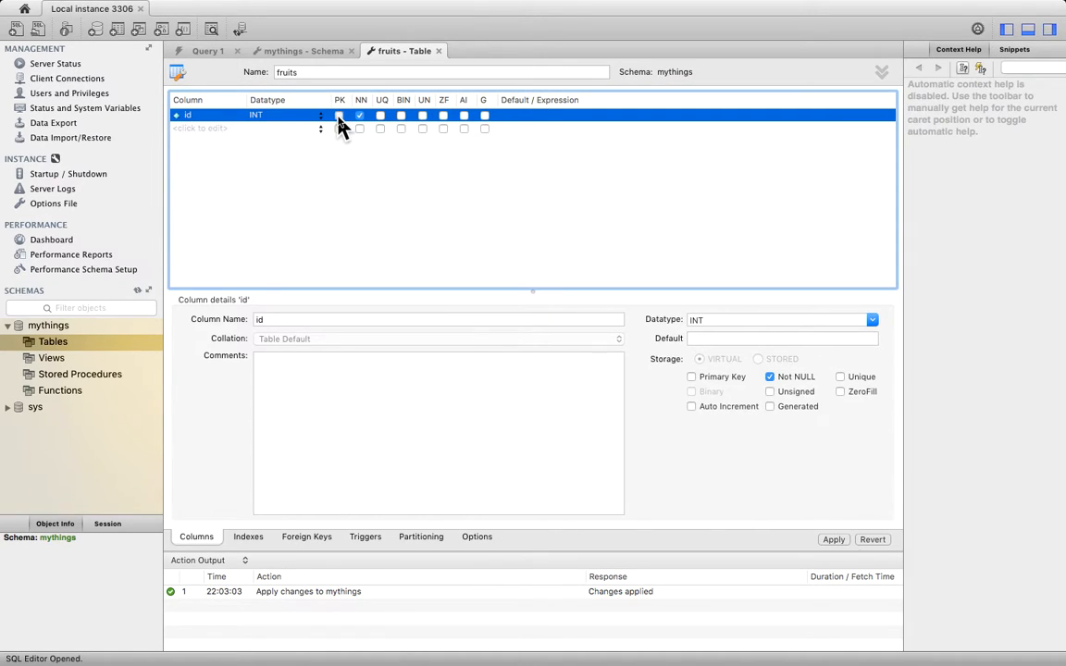
left_click(339, 115)
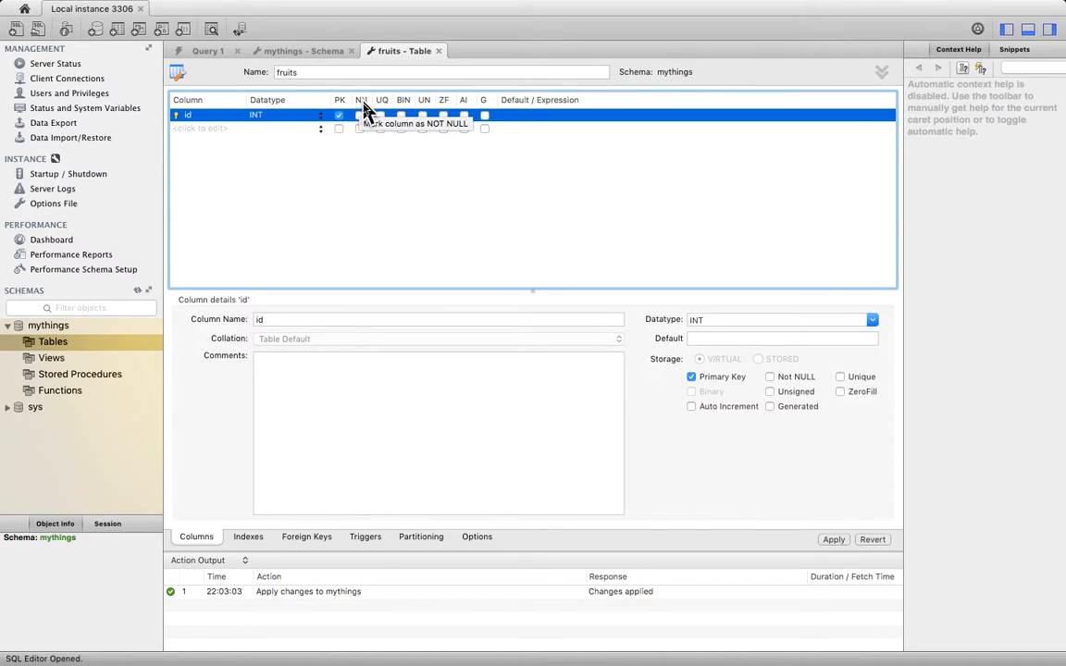
left_click(360, 117)
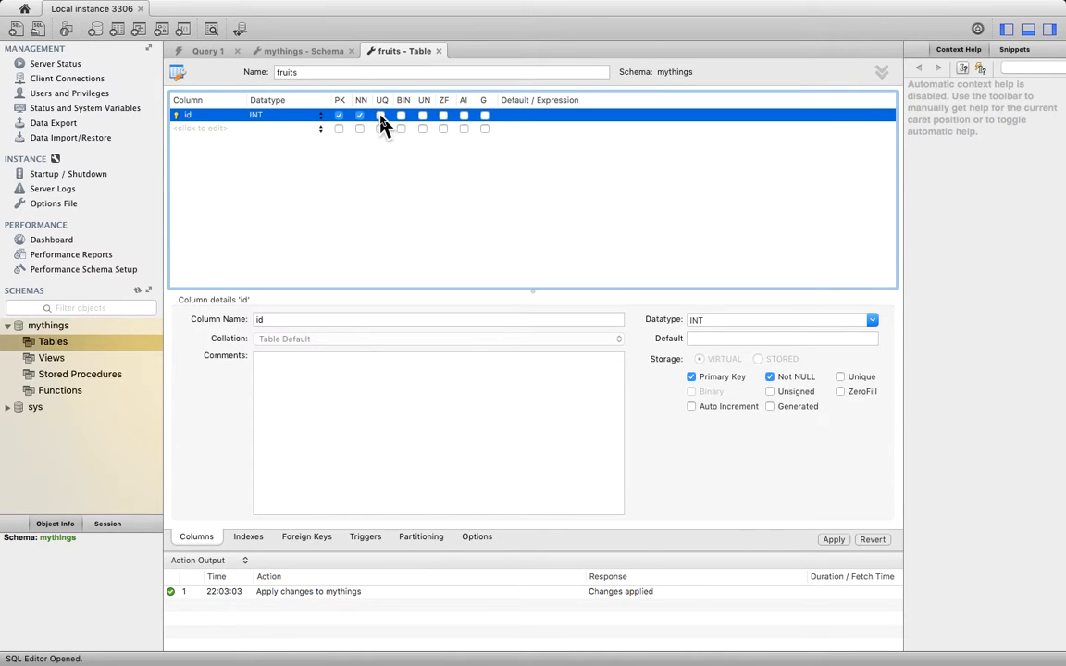
left_click(381, 116)
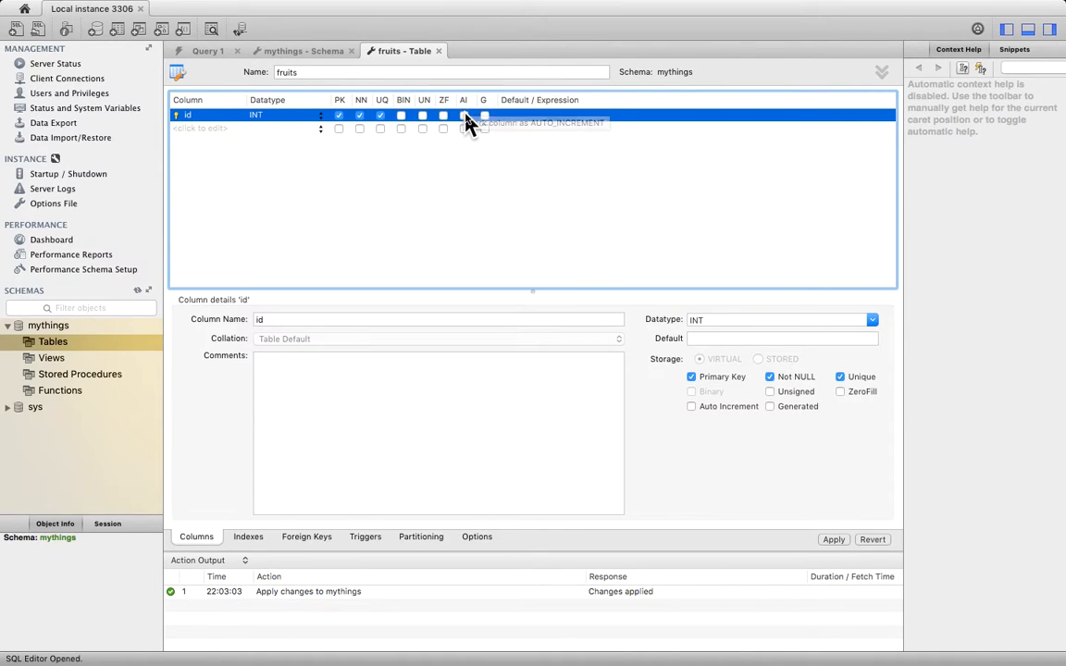
left_click(465, 116)
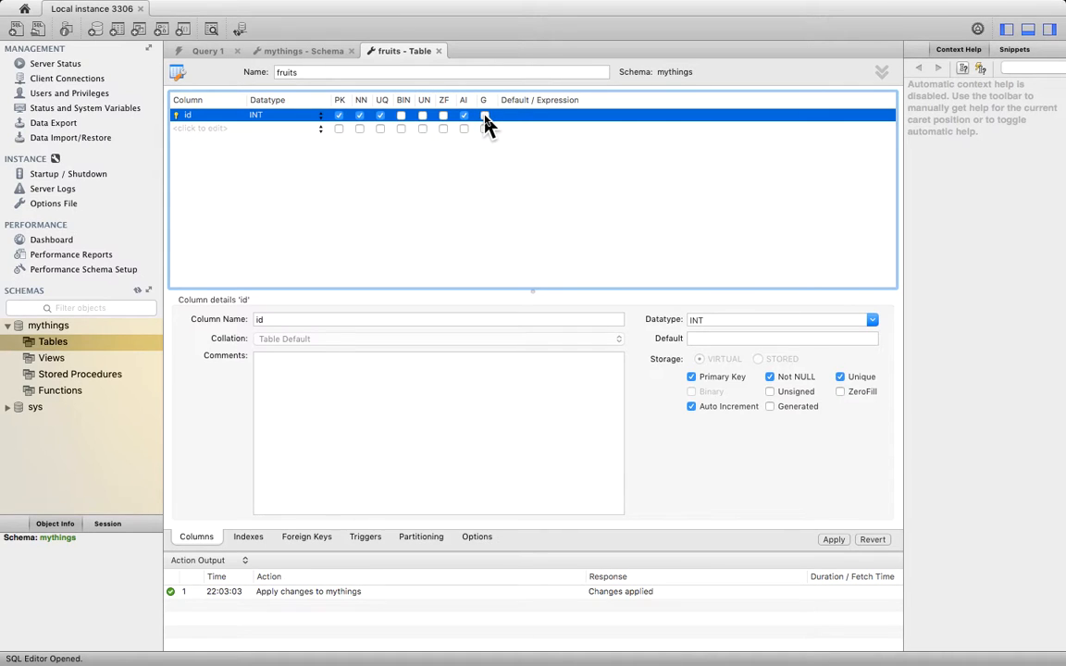
left_click(484, 116)
left_click(463, 117)
Add a second column called Name to the fruits table with the datatype VARCHAR(20)
double_click(214, 130)
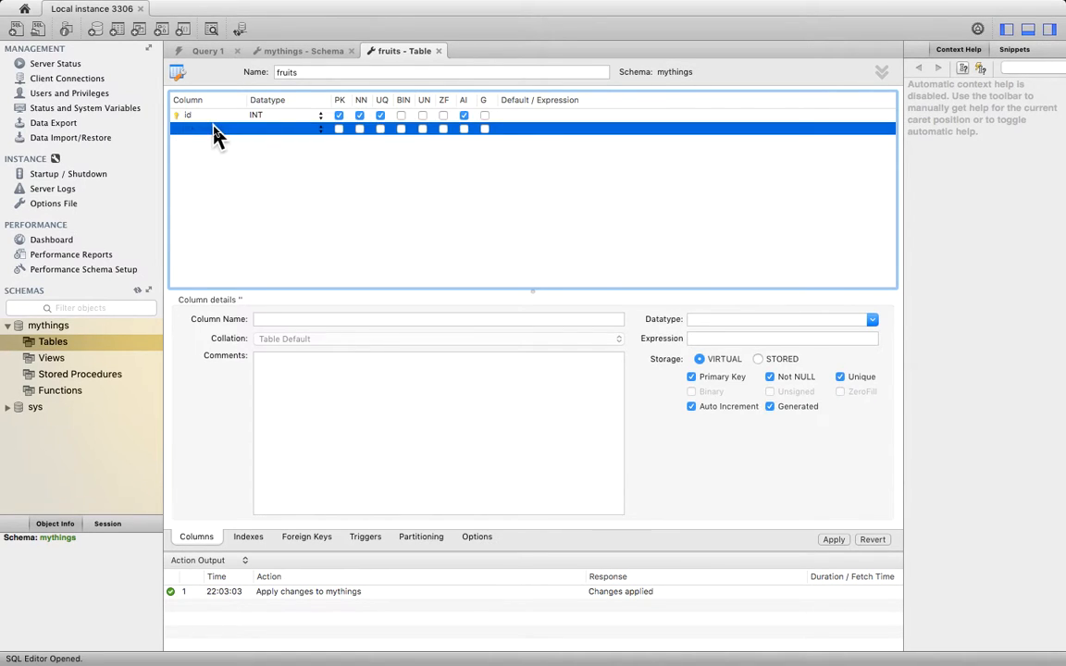
type("Name")
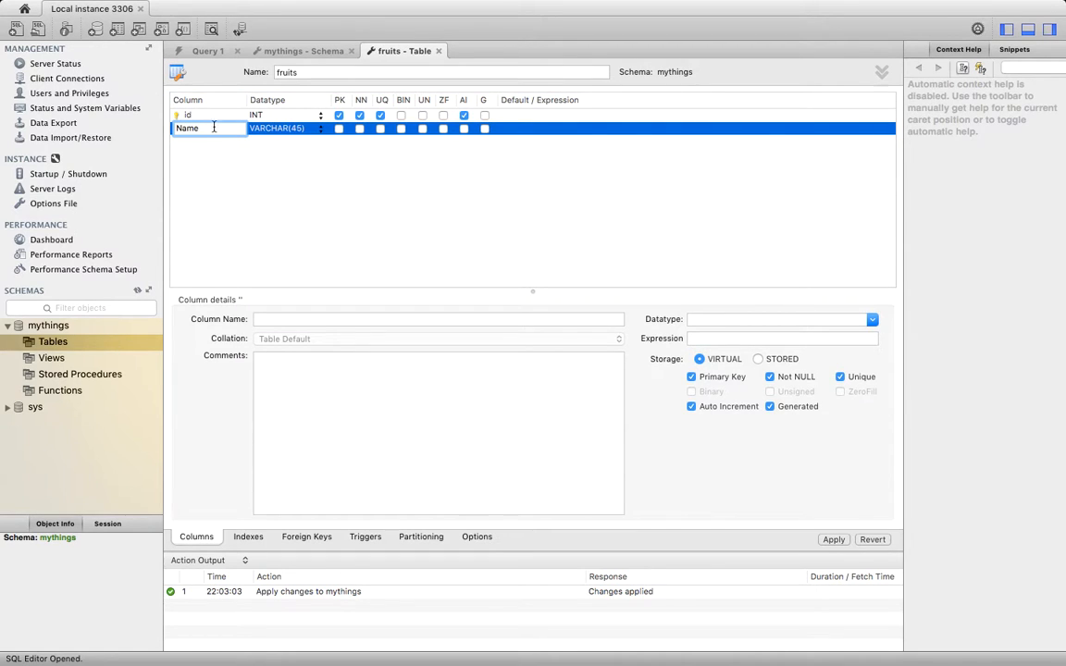
left_click(321, 131)
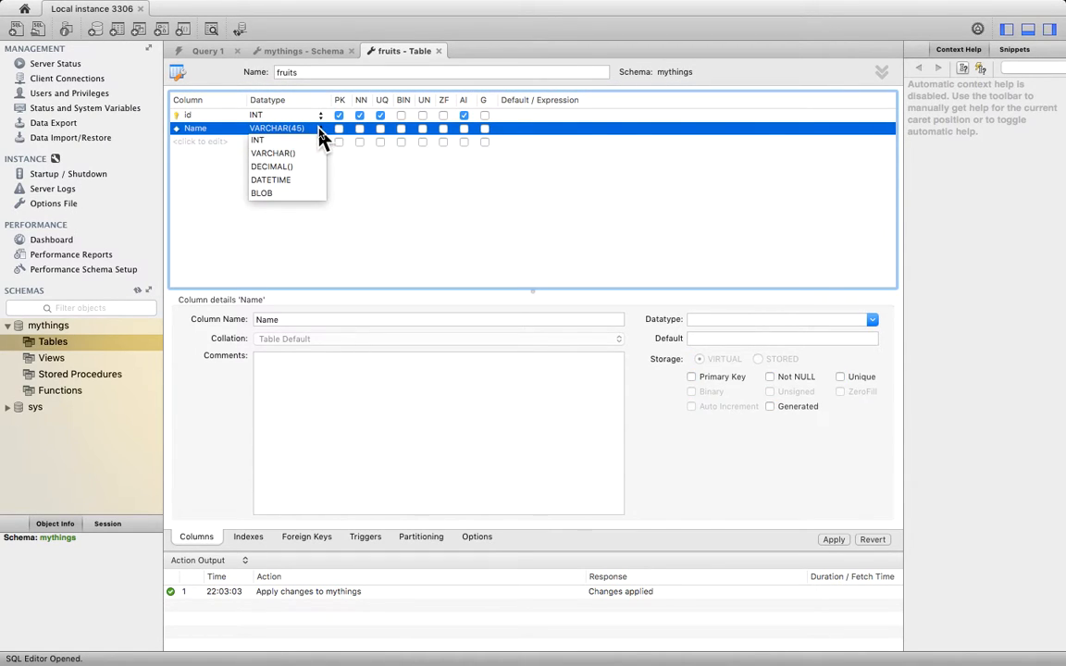
left_click(277, 154)
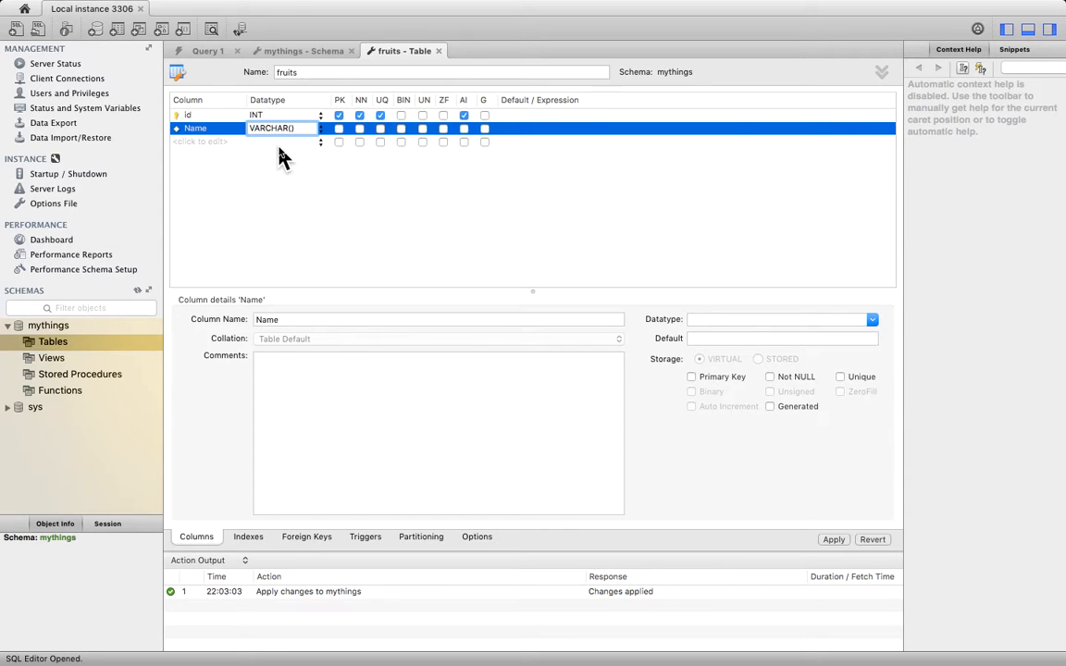
type("20")
Add a third column called colour to the fruits table with the datatype VARCHAR(10)
left_click(186, 143)
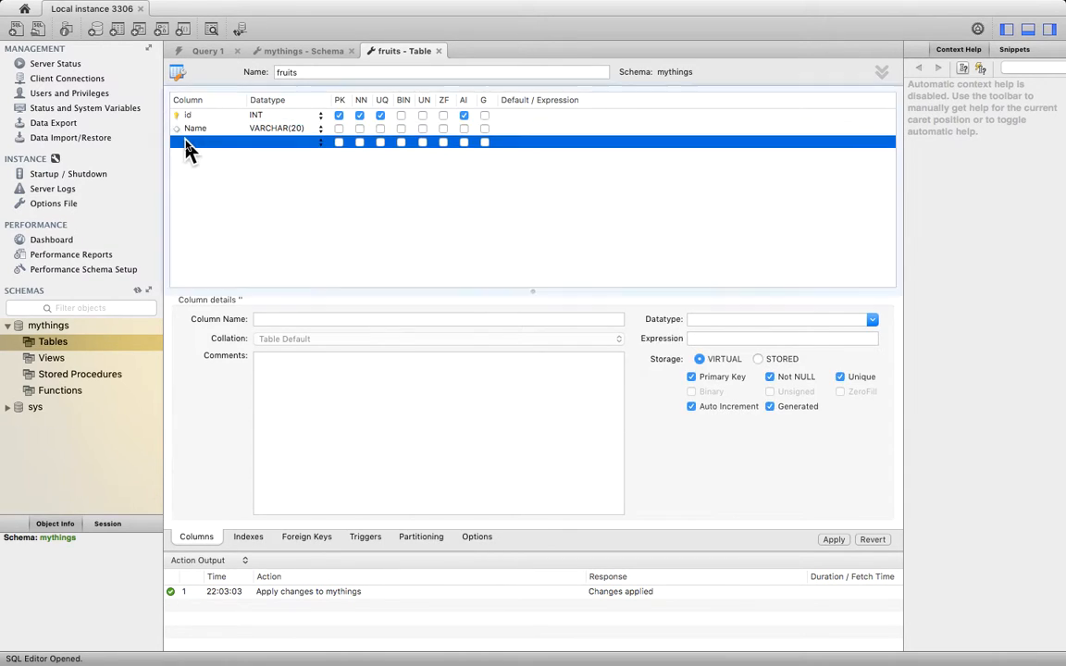
left_click(186, 144)
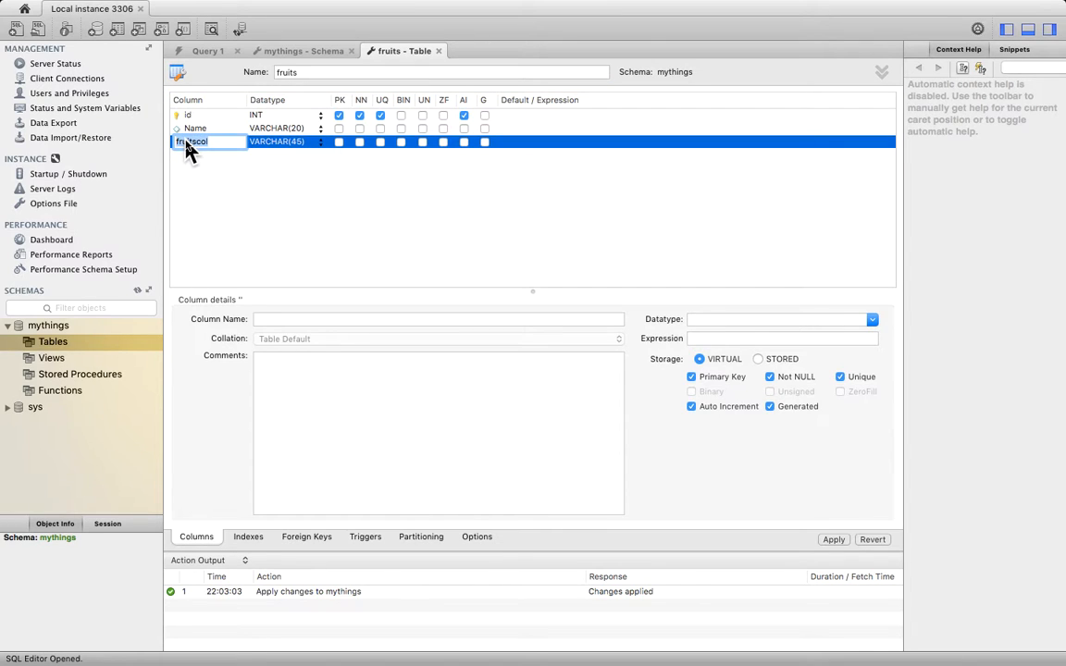
type("colour")
key("Return")
left_click(305, 143)
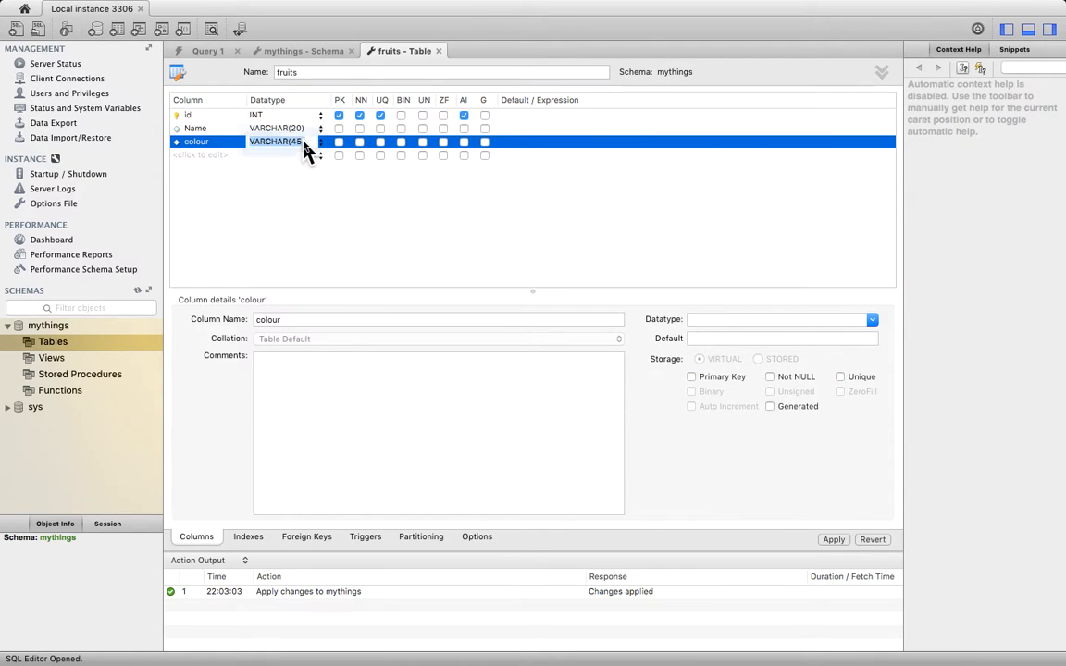
key("Left")
key("BackSpace")
key("BackSpace")
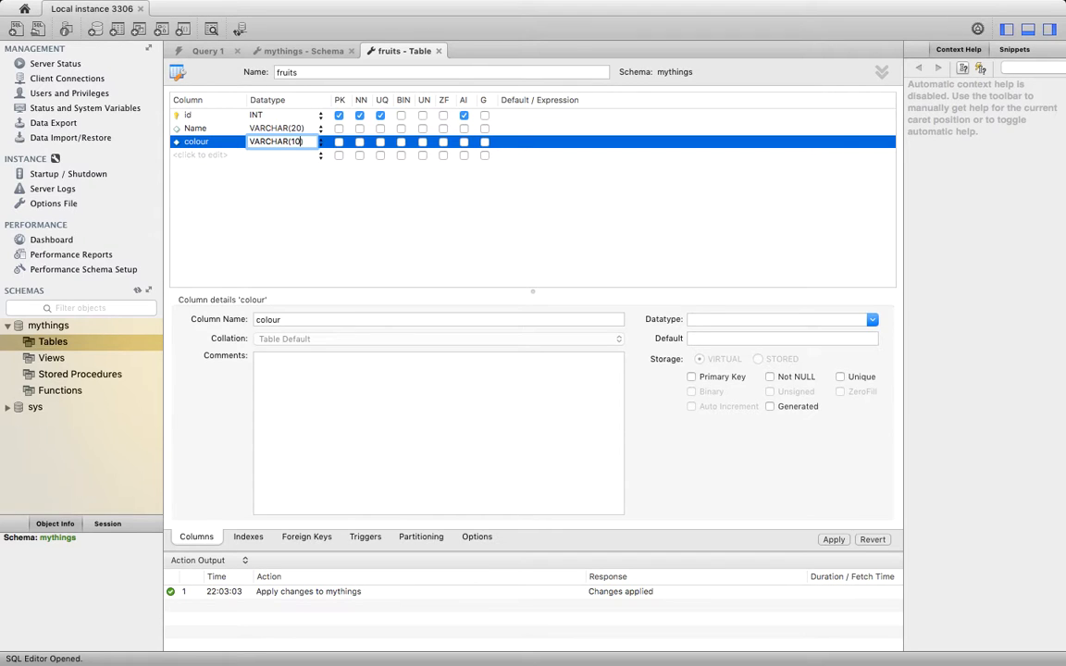
Add a fourth column called price to the fruits table with the datatype DECIMAL
left_click(202, 154)
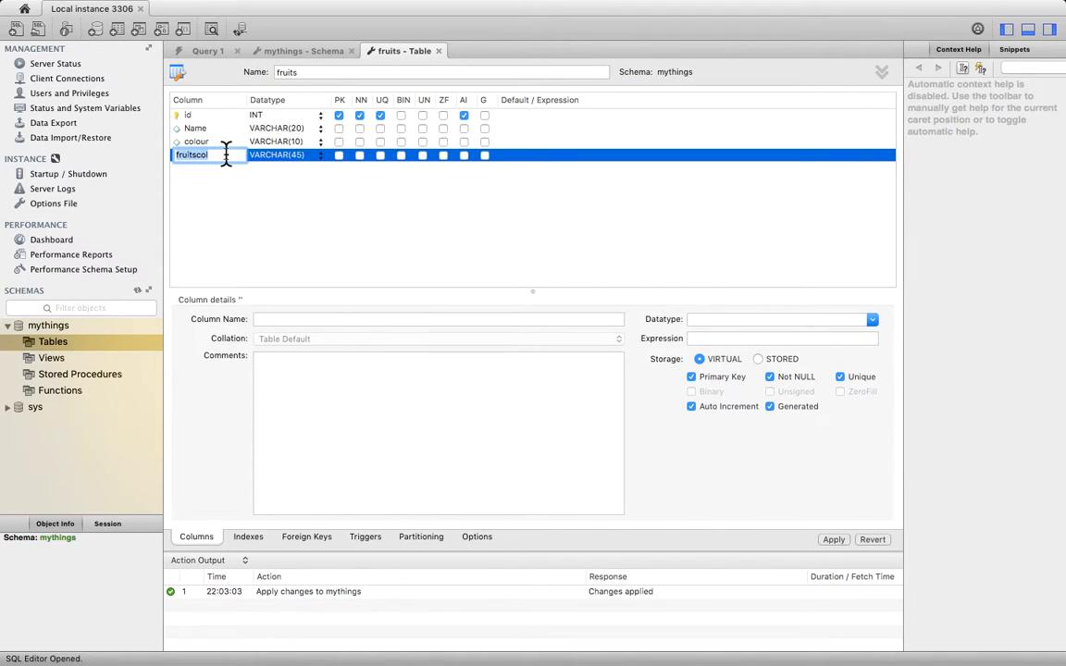
type("price")
left_click(287, 155)
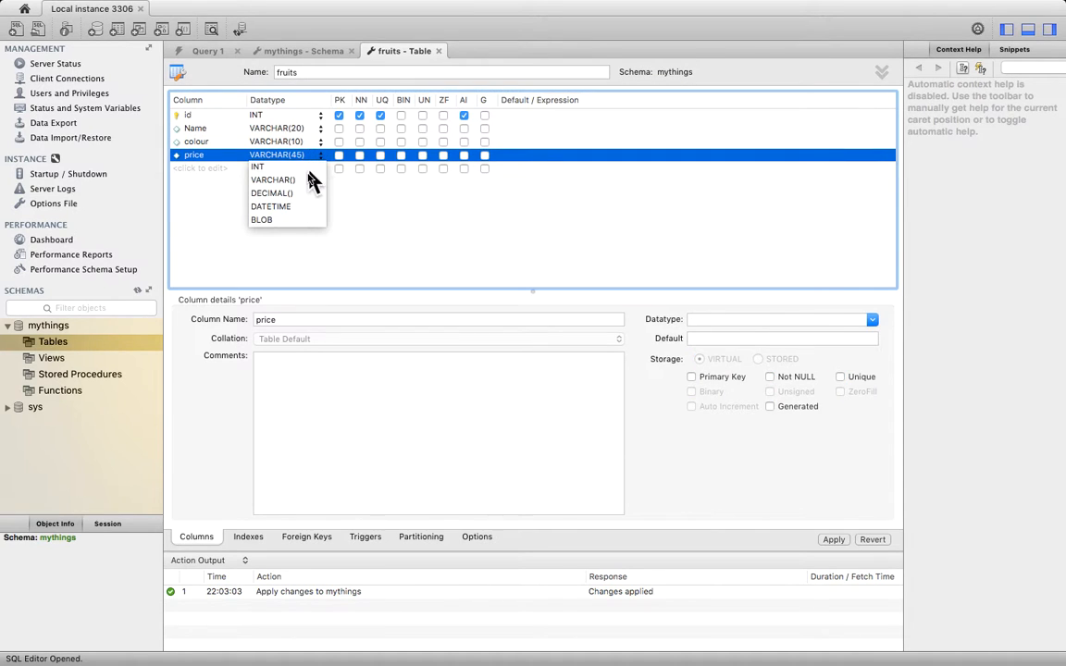
scroll(287, 209, "down", 5)
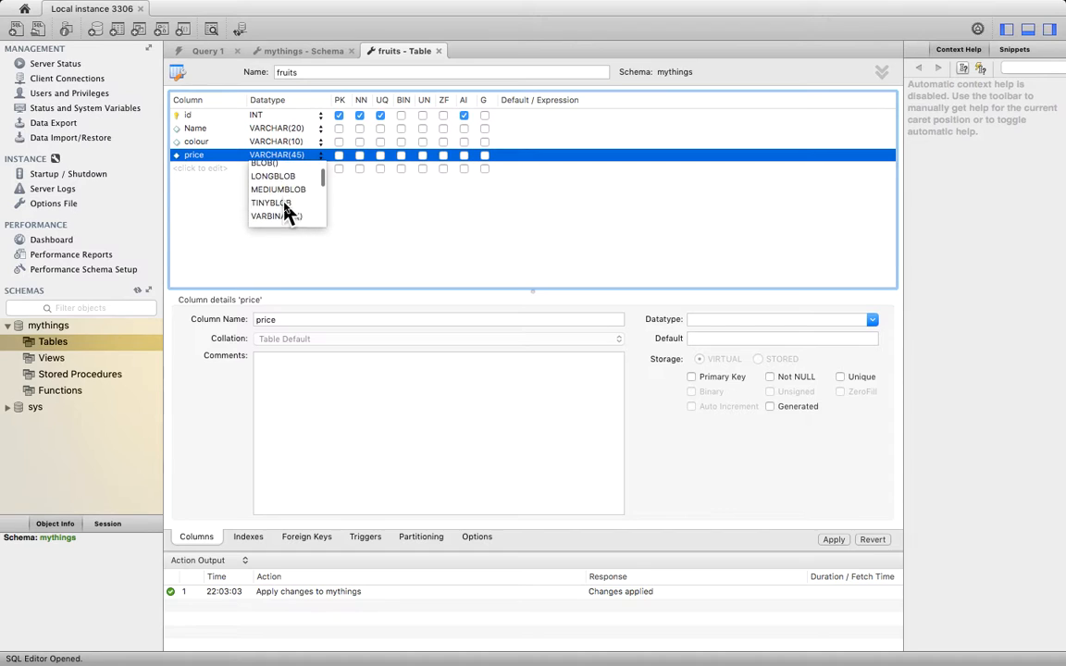
scroll(288, 212, "down", 3)
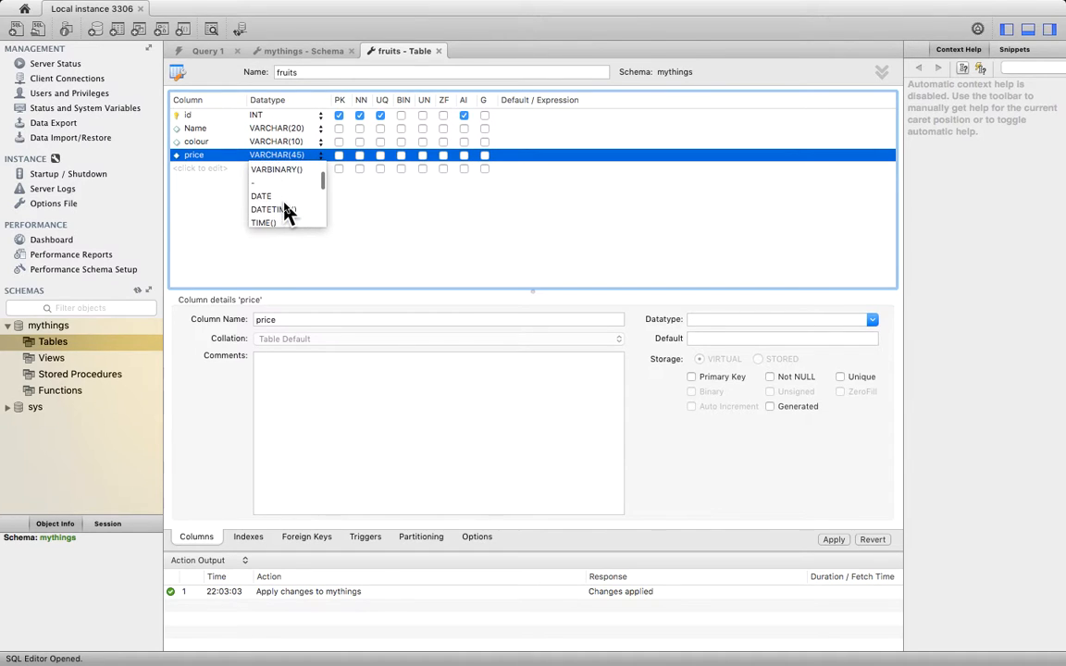
scroll(288, 212, "down", 1)
scroll(286, 212, "down", 4)
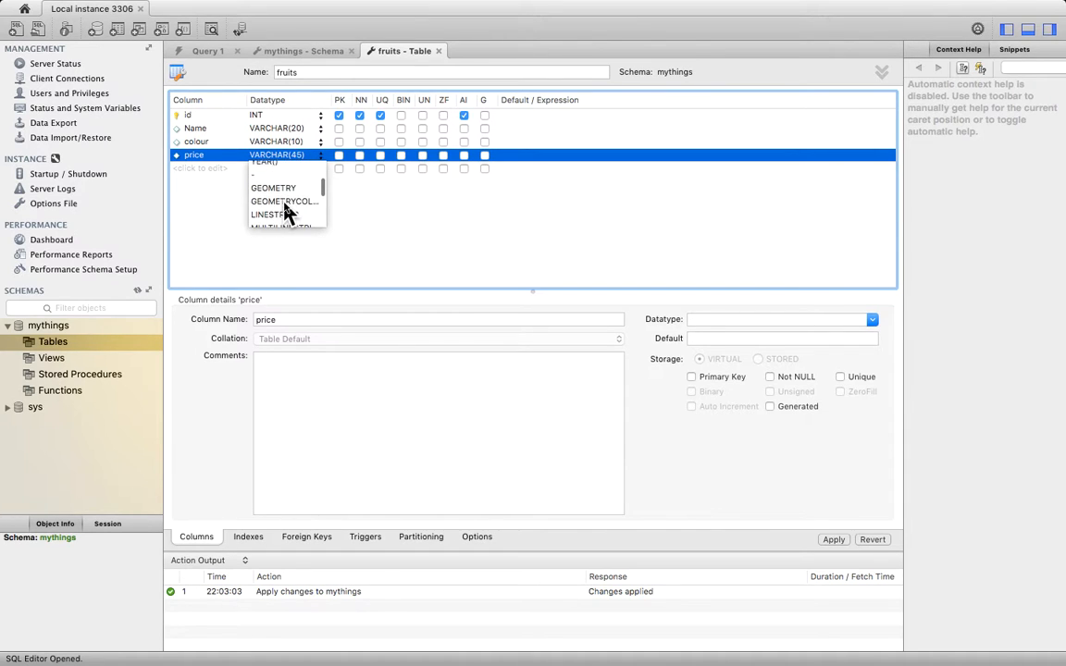
scroll(286, 212, "up", 10)
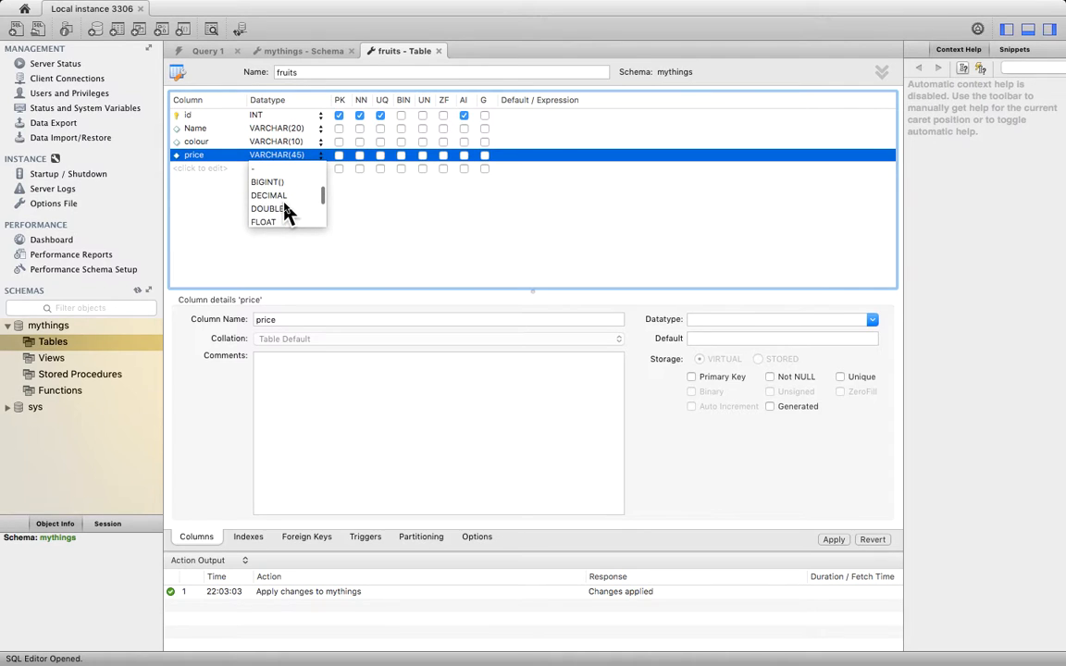
left_click(269, 189)
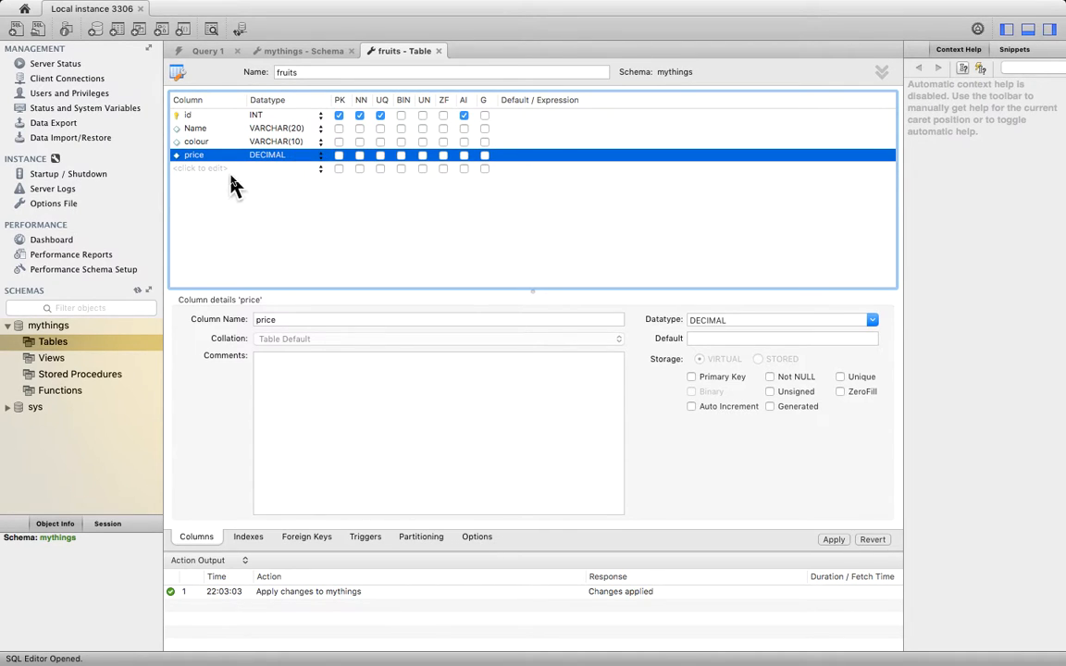
Add a fifth column called poisonous to the fruits table
left_click(191, 171)
left_click(194, 176)
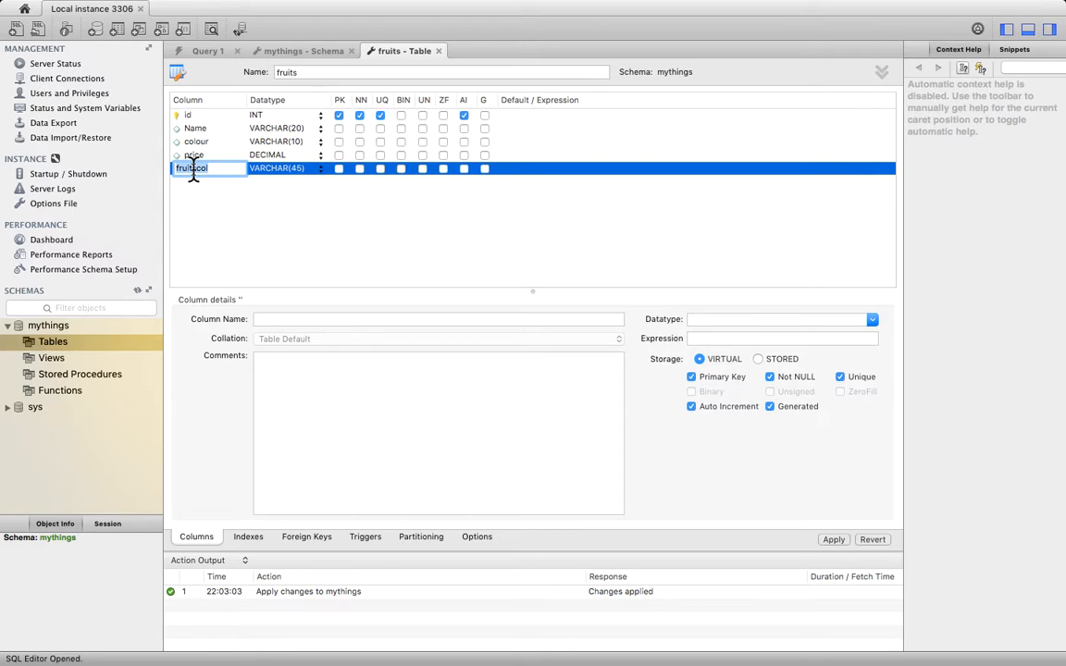
type("poisonous")
key("Return")
Set the datatype of the poisonous column to BOOLEAN
right_click(324, 171)
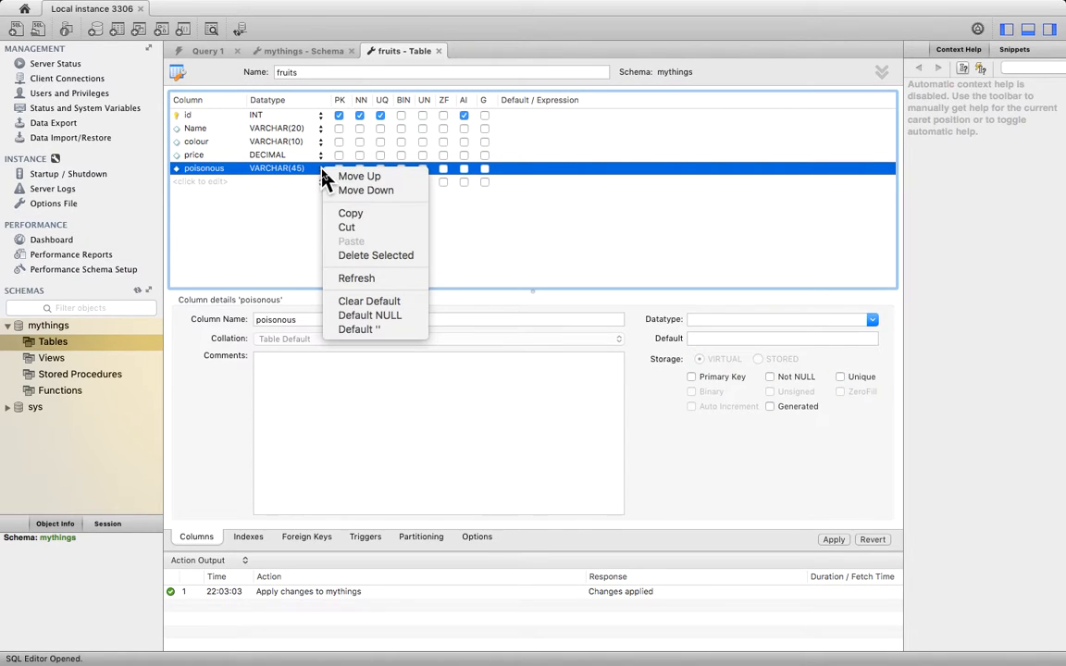
double_click(275, 170)
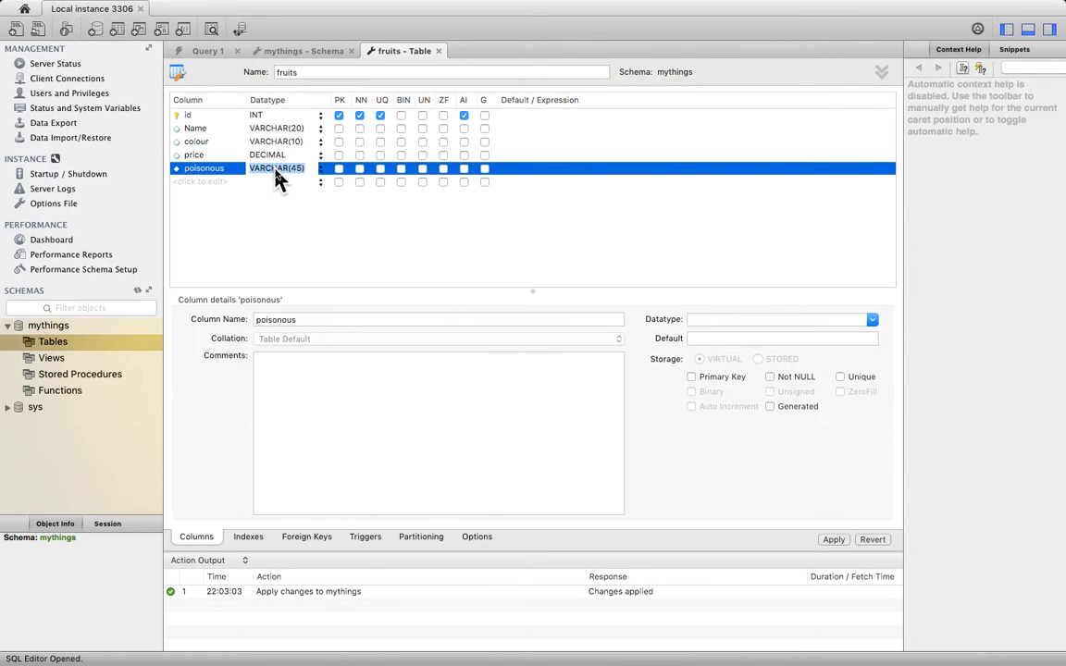
left_click(320, 170)
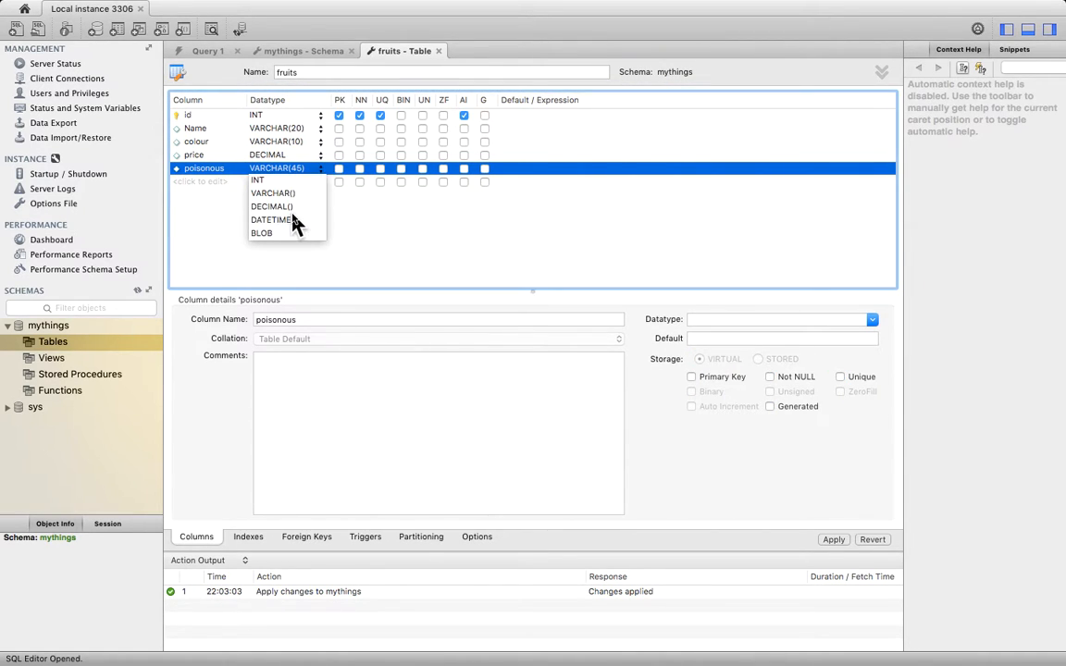
scroll(293, 218, "down", 1)
scroll(292, 222, "down", 5)
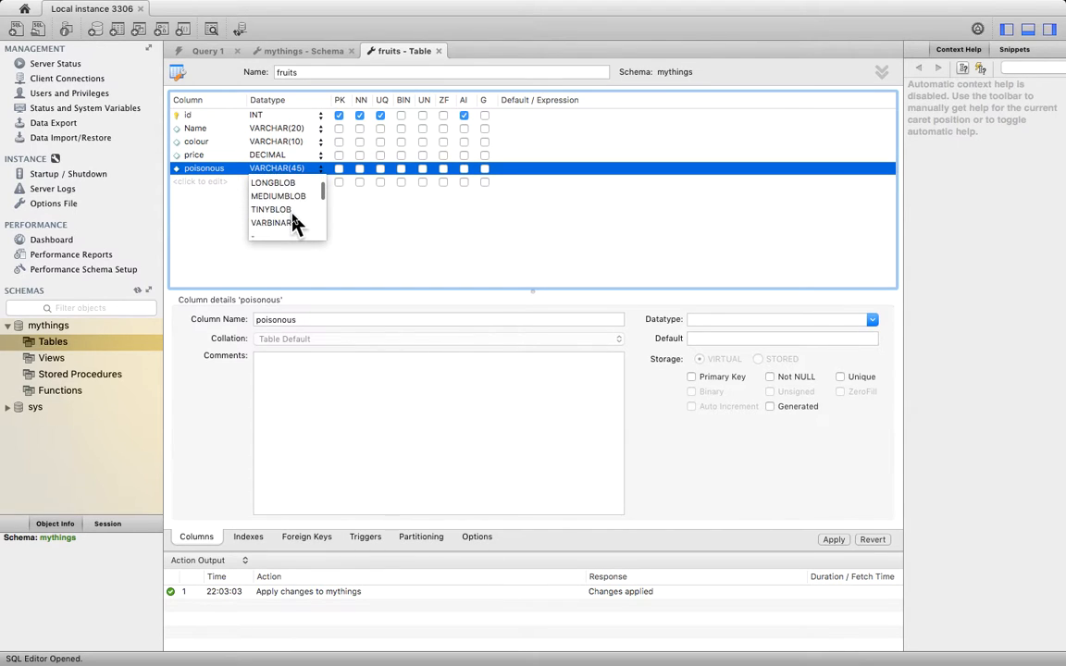
scroll(292, 222, "down", 6)
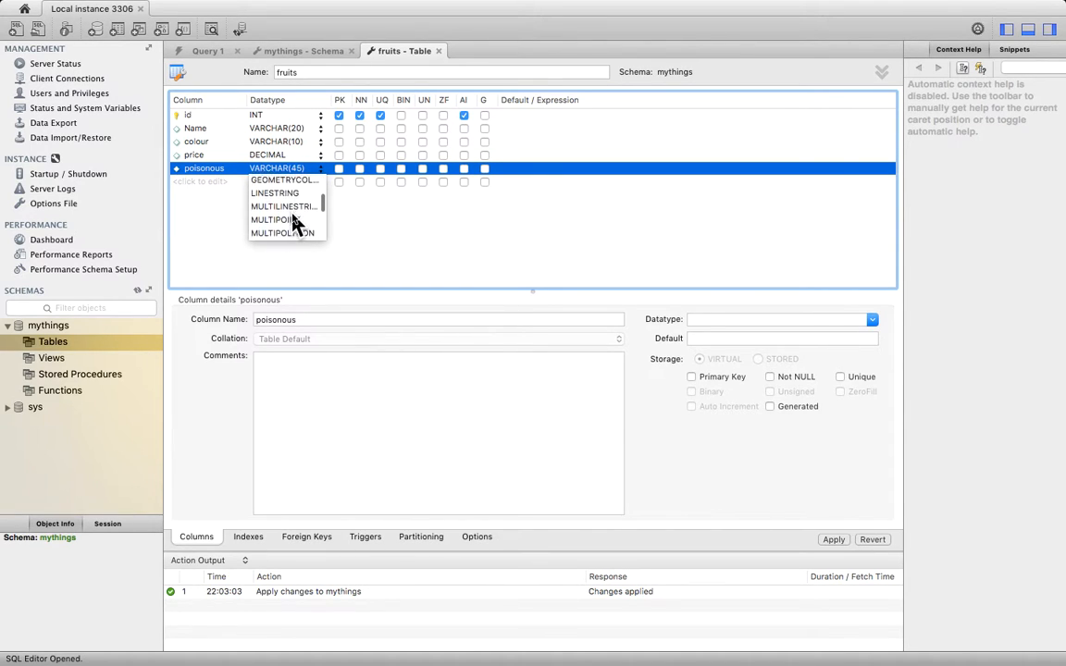
scroll(292, 222, "down", 6)
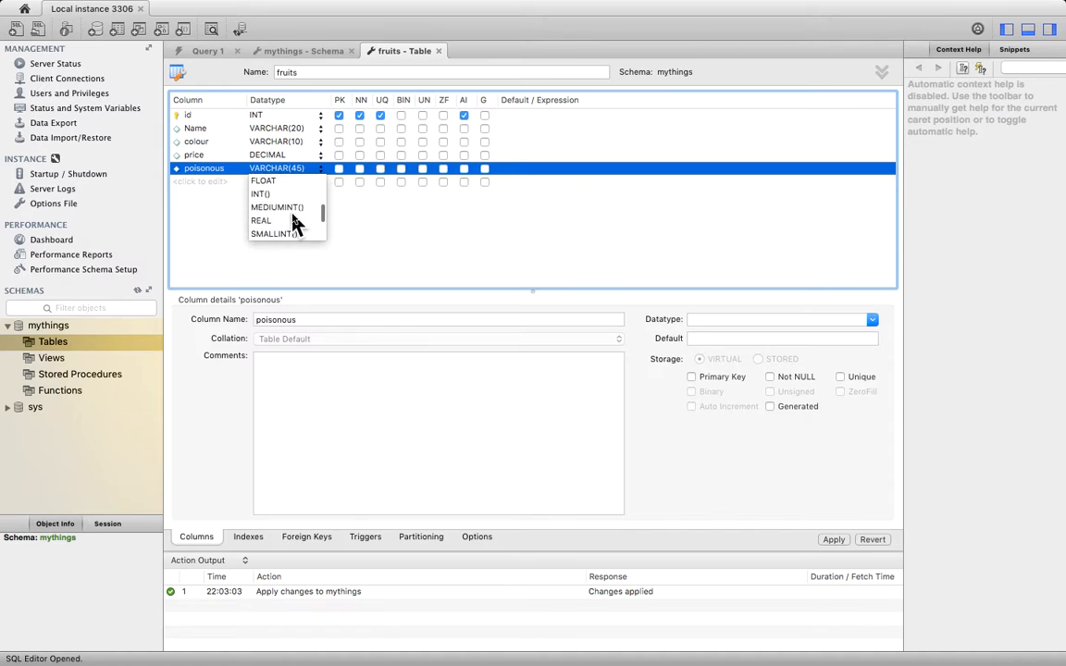
scroll(292, 222, "down", 6)
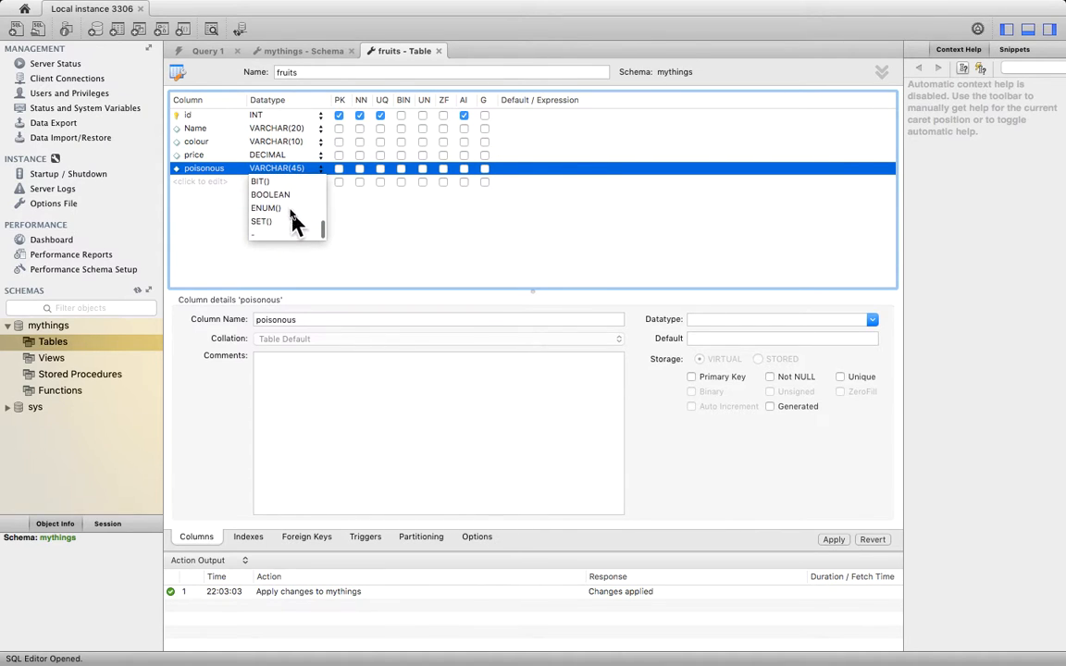
left_click(284, 202)
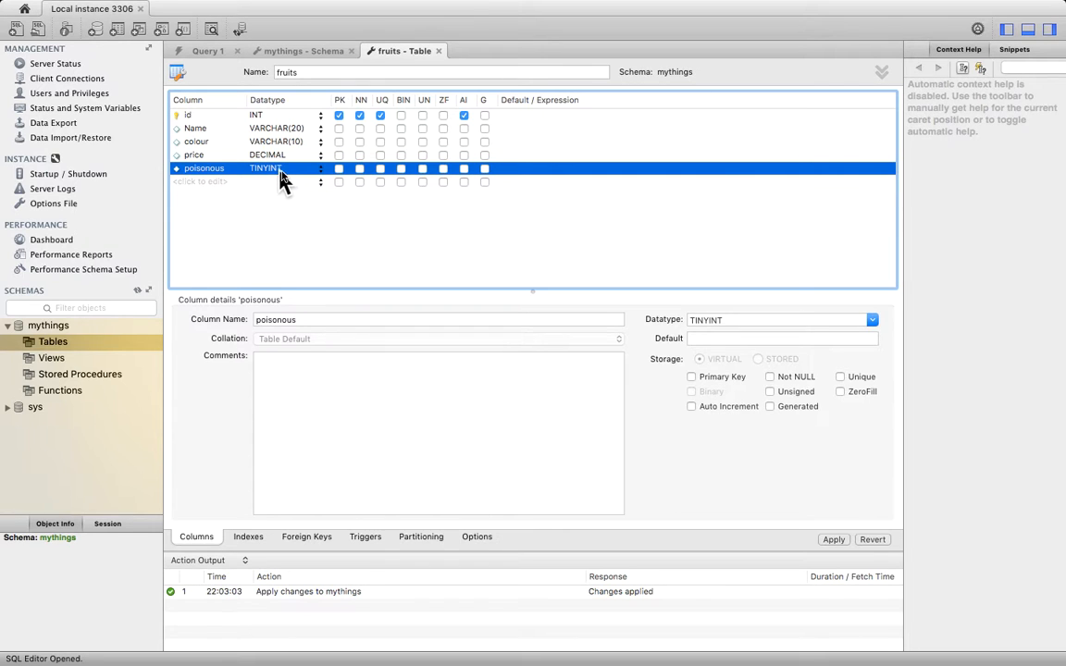
Look through the full list of available datatypes for the poisonous column, from the numeric and date types to the text and boolean types
left_click(313, 170)
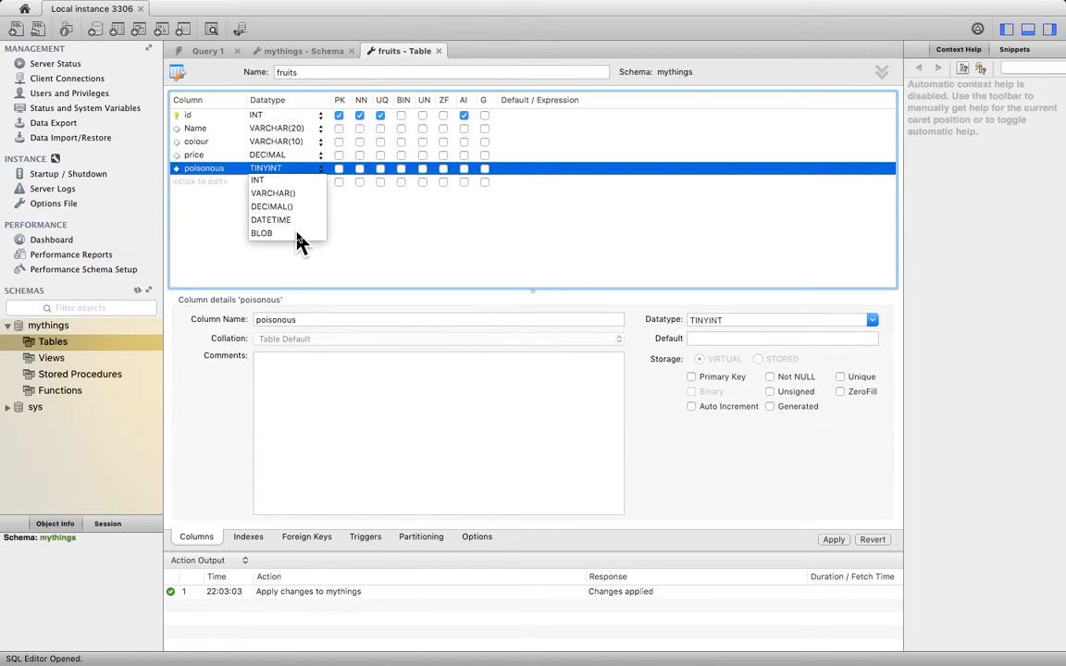
scroll(302, 238, "down", 5)
scroll(302, 239, "down", 6)
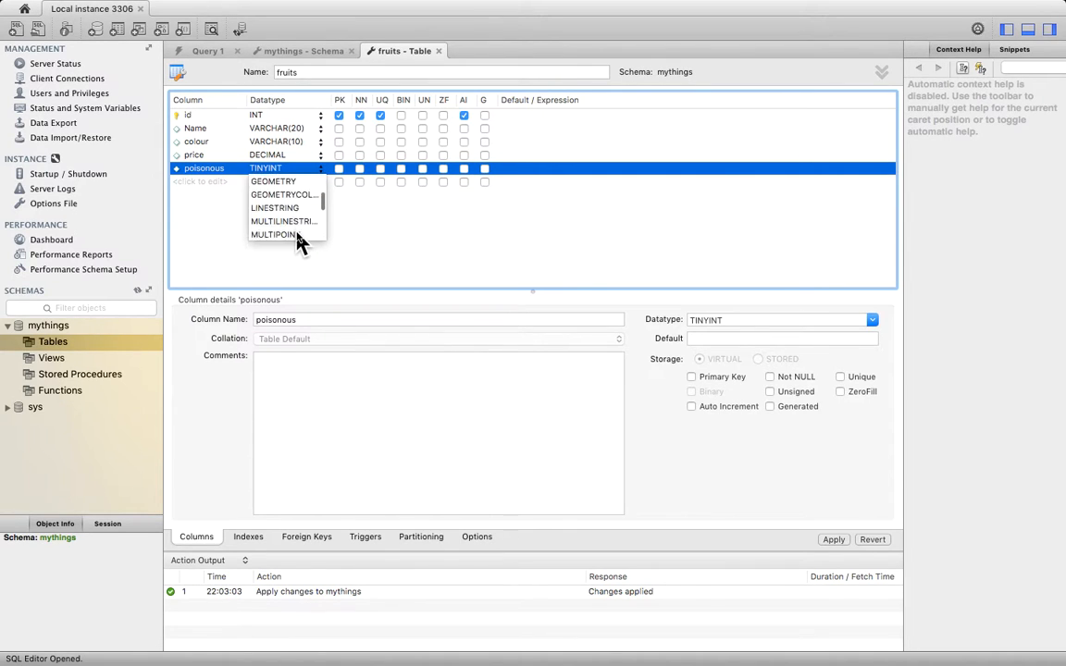
scroll(302, 239, "up", 3)
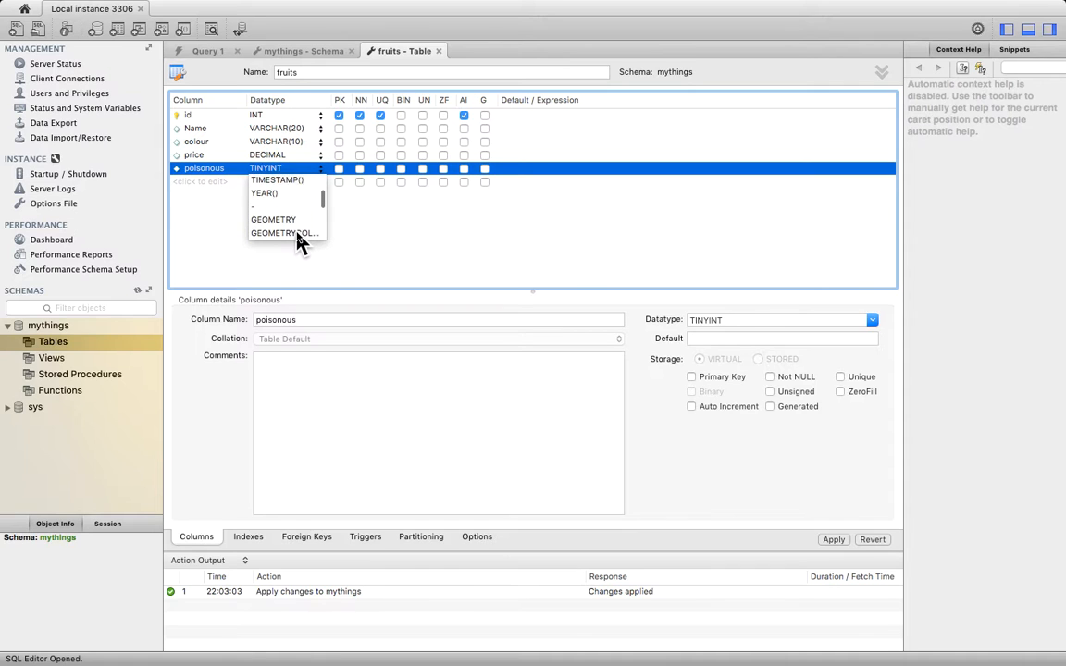
scroll(302, 239, "down", 3)
scroll(302, 241, "down", 5)
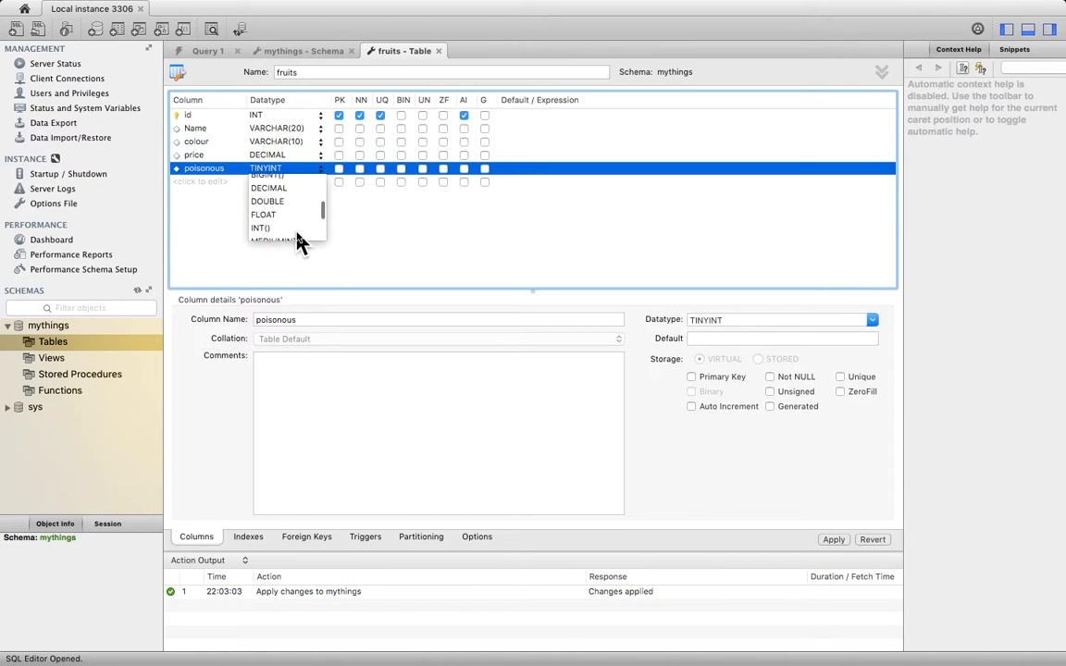
scroll(302, 242, "down", 6)
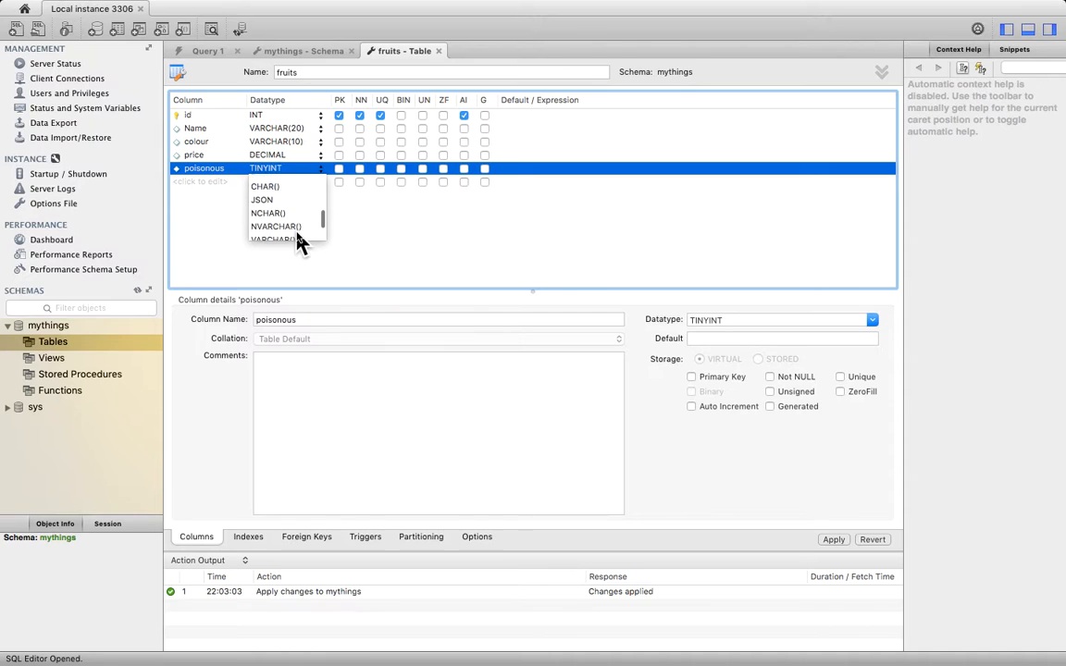
scroll(302, 242, "up", 15)
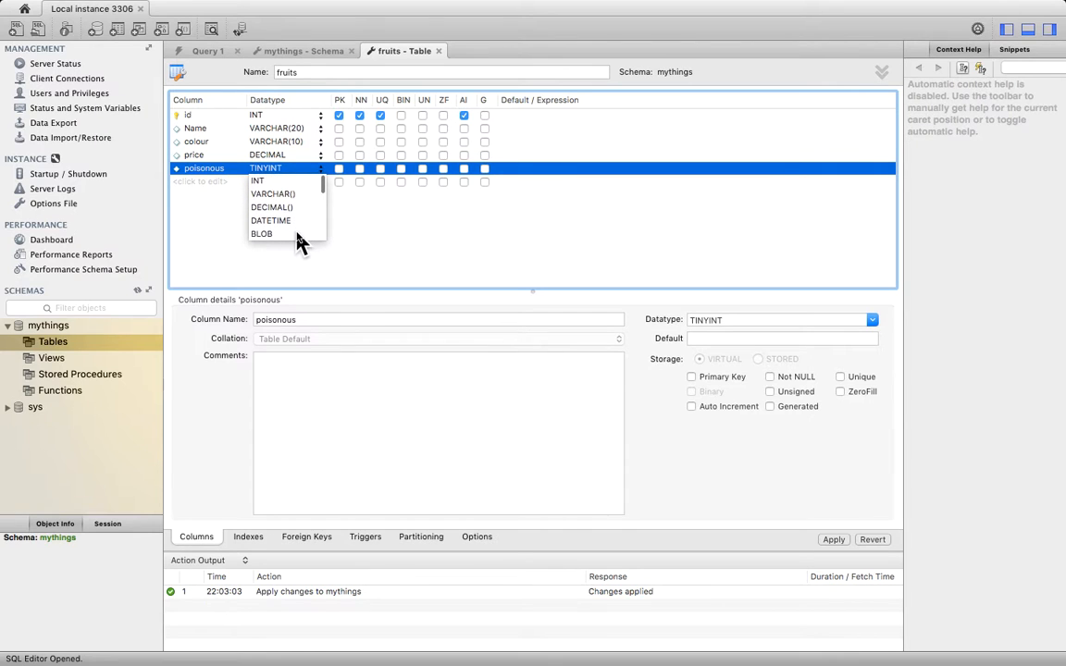
scroll(301, 241, "down", 4)
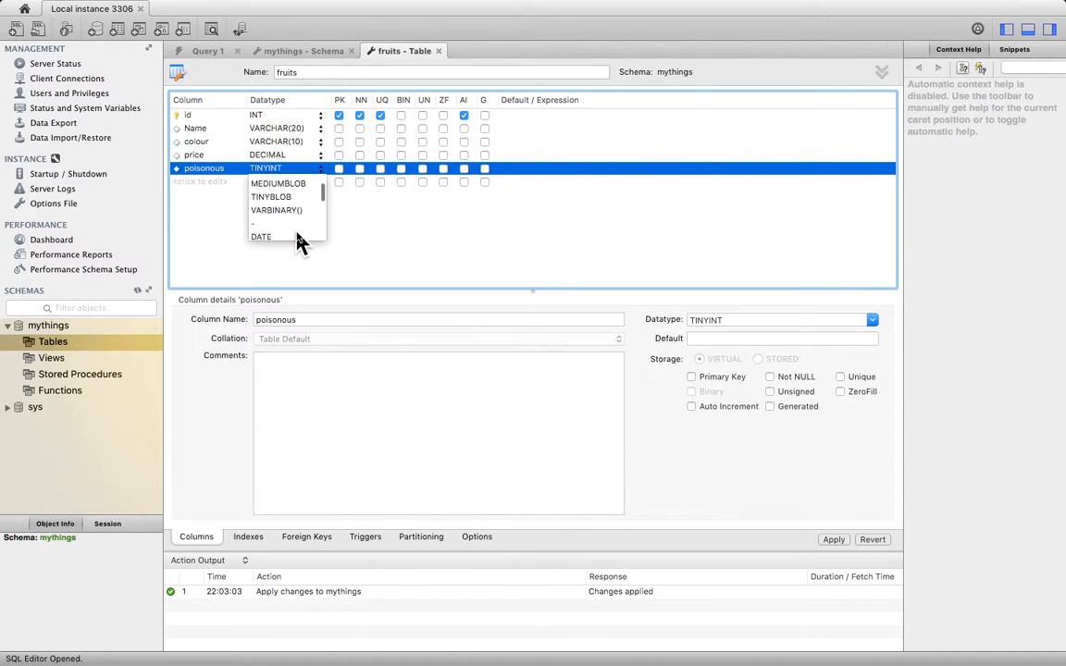
scroll(302, 241, "down", 5)
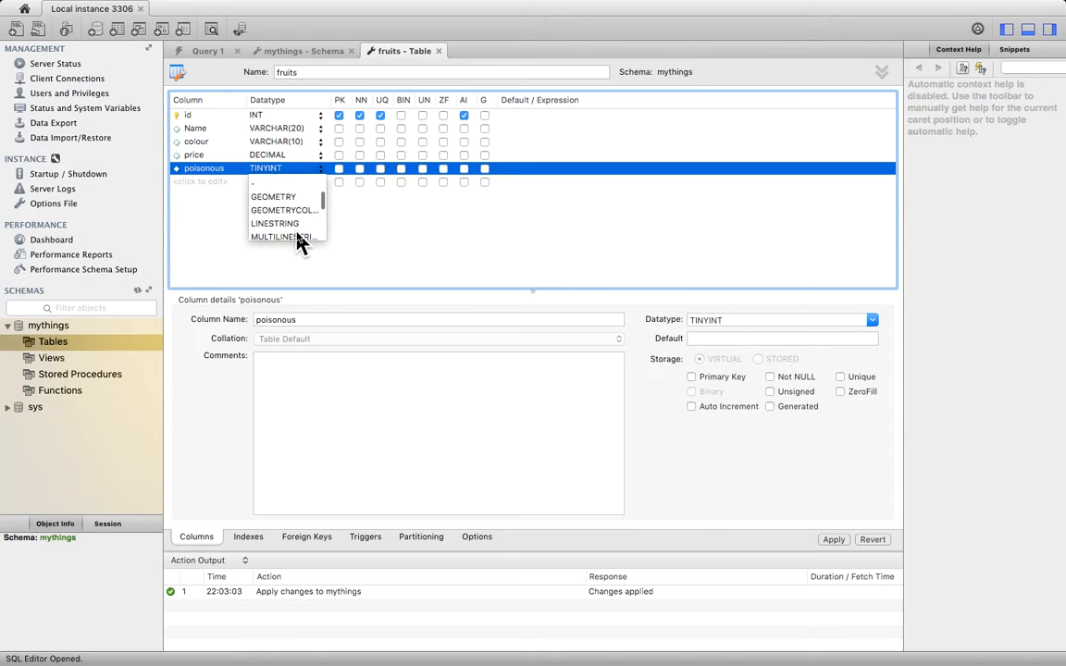
scroll(301, 241, "down", 5)
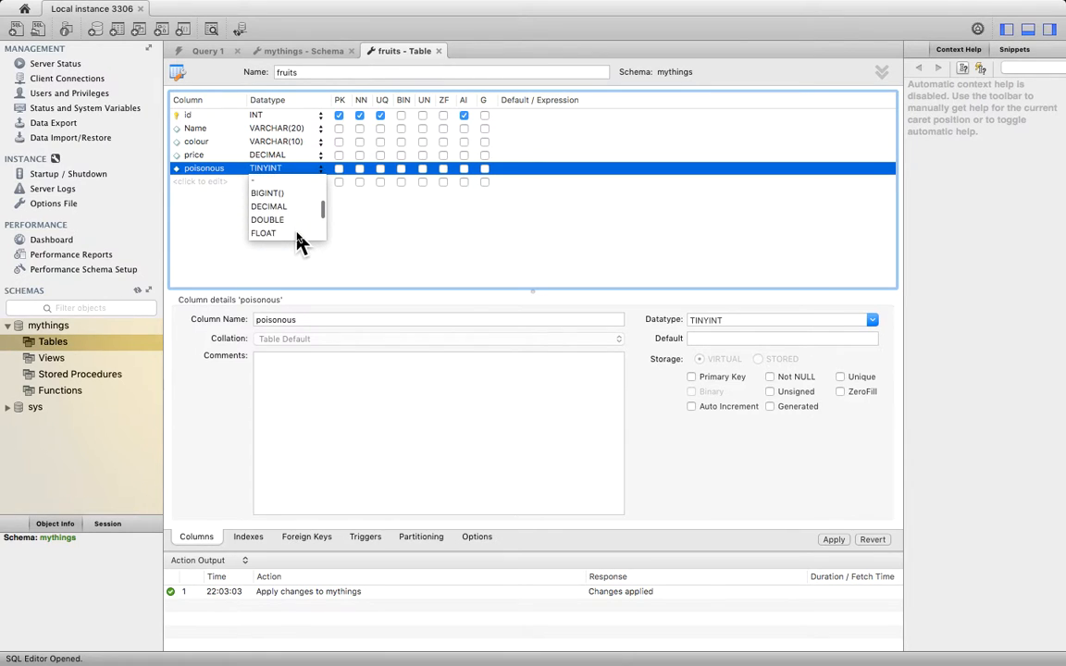
scroll(302, 242, "down", 5)
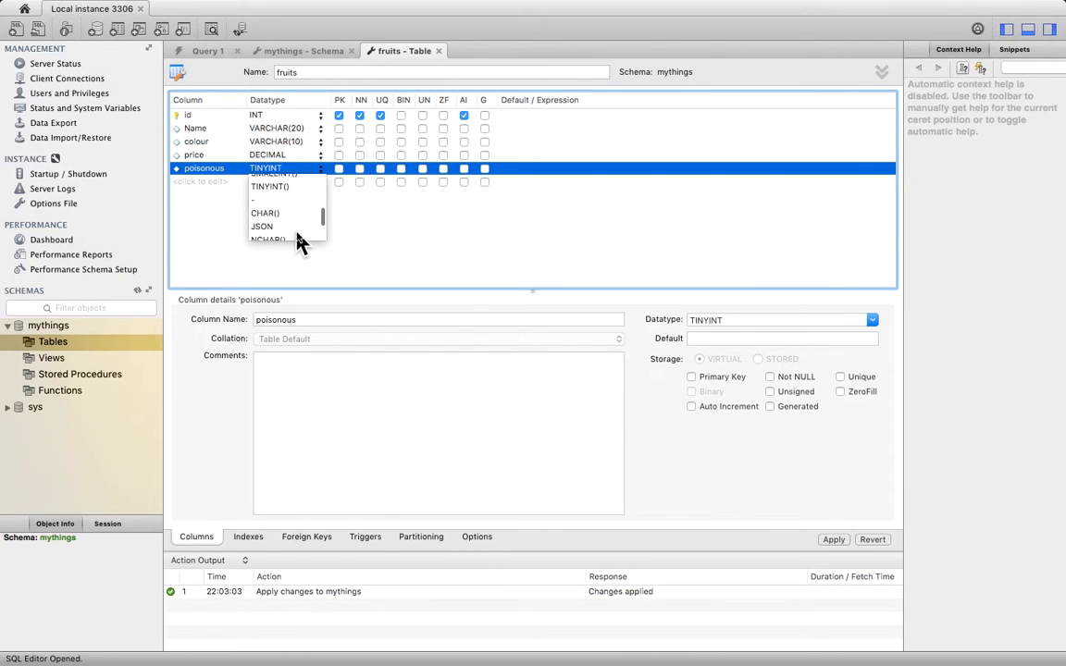
scroll(301, 242, "down", 5)
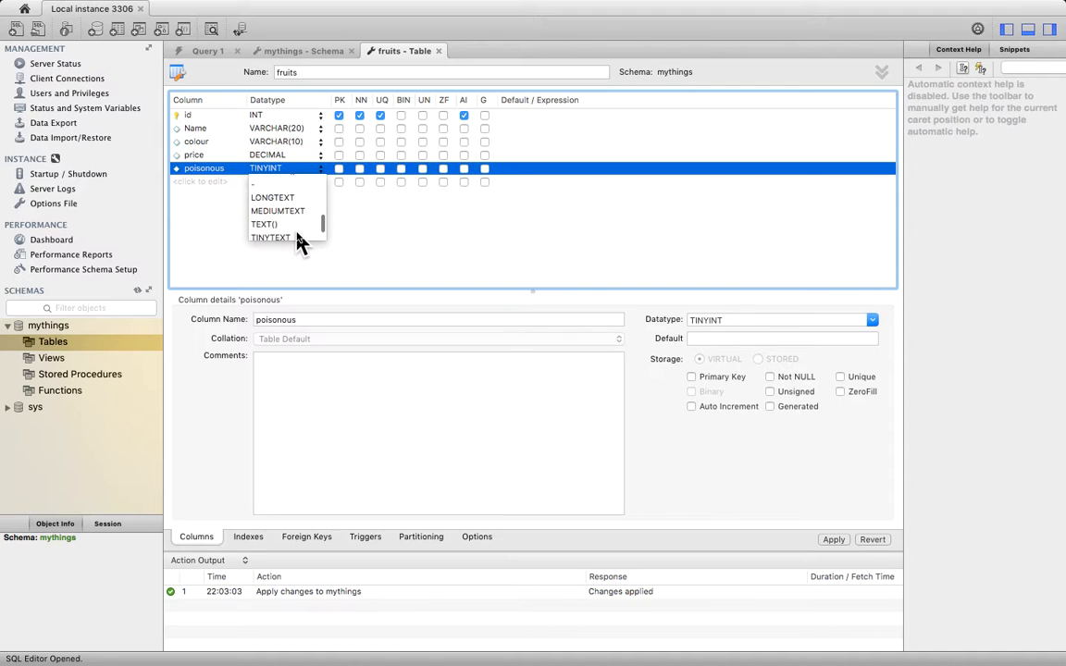
scroll(302, 242, "down", 3)
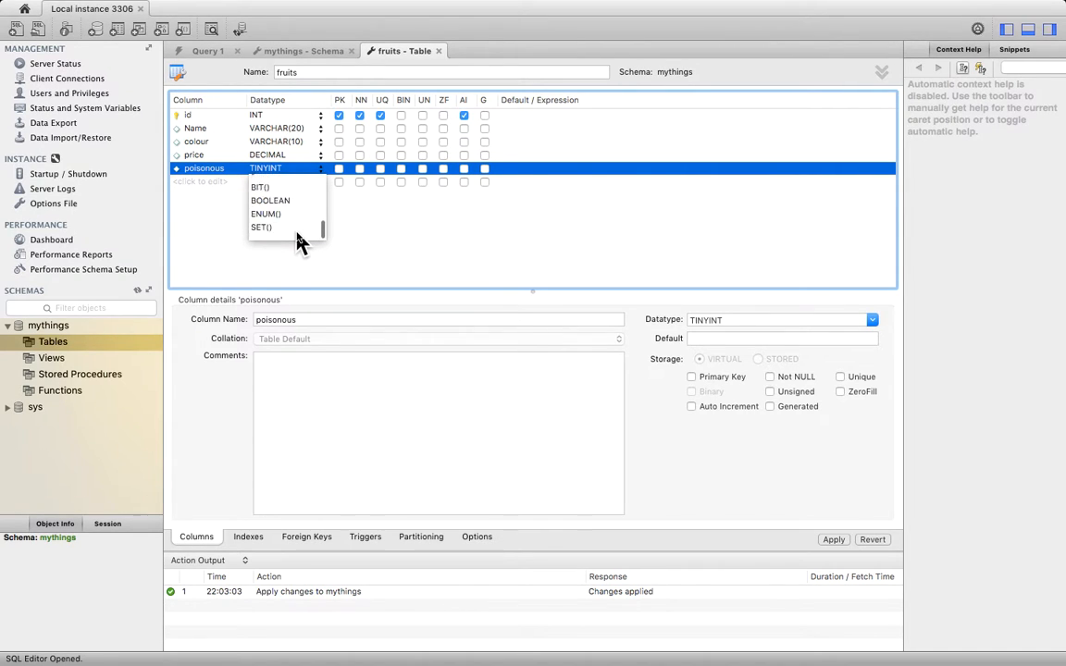
scroll(302, 241, "up", 15)
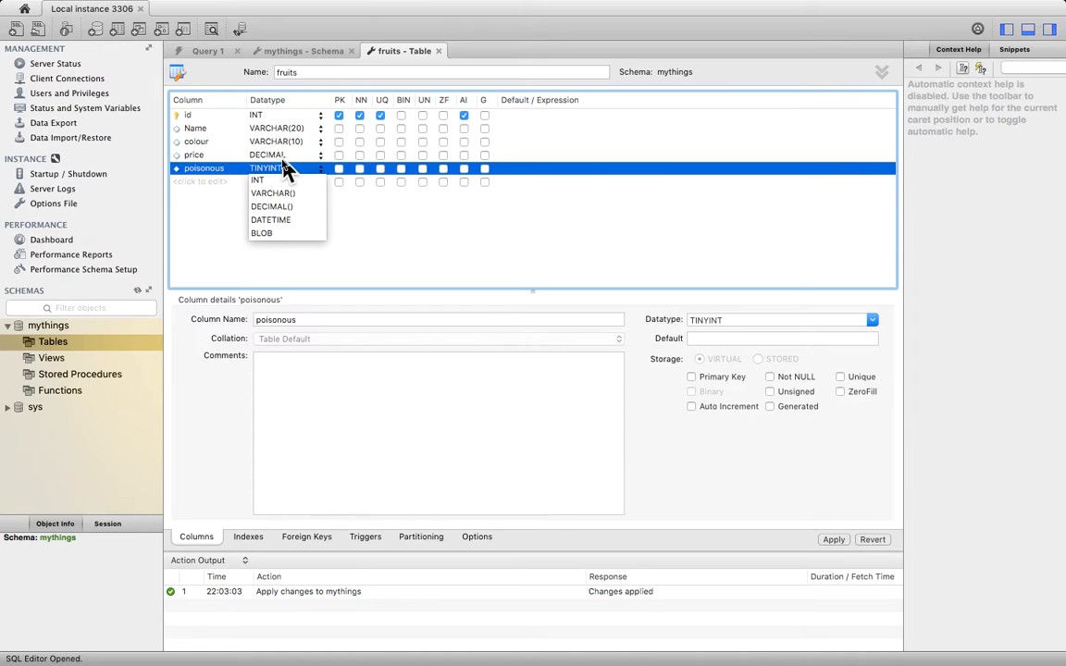
scroll(290, 229, "down", 3)
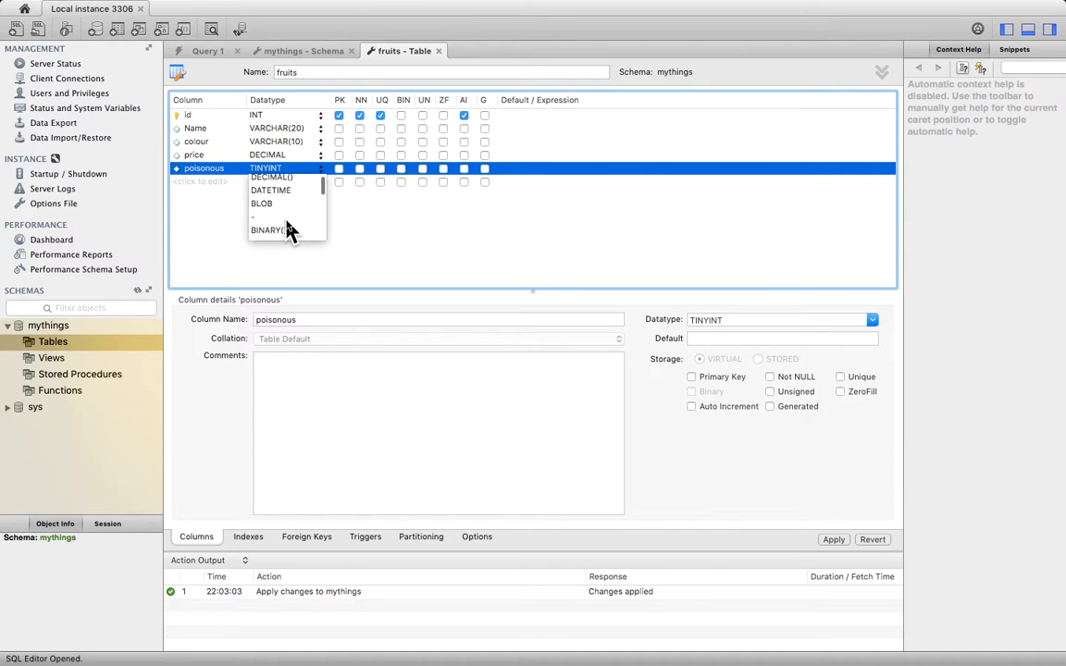
scroll(290, 230, "down", 5)
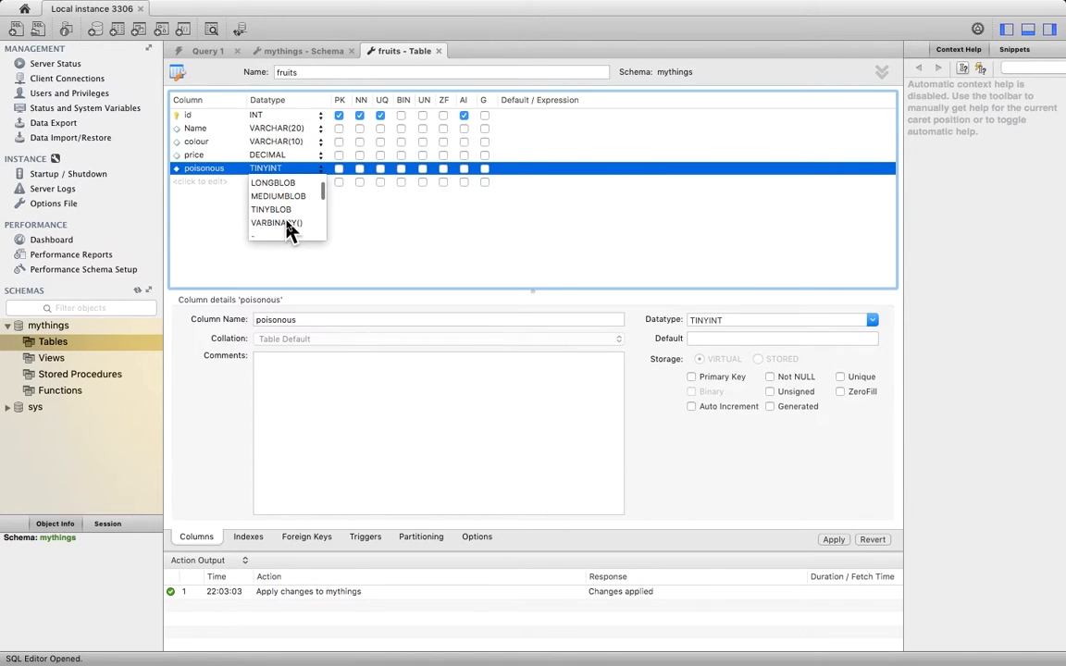
scroll(289, 229, "down", 5)
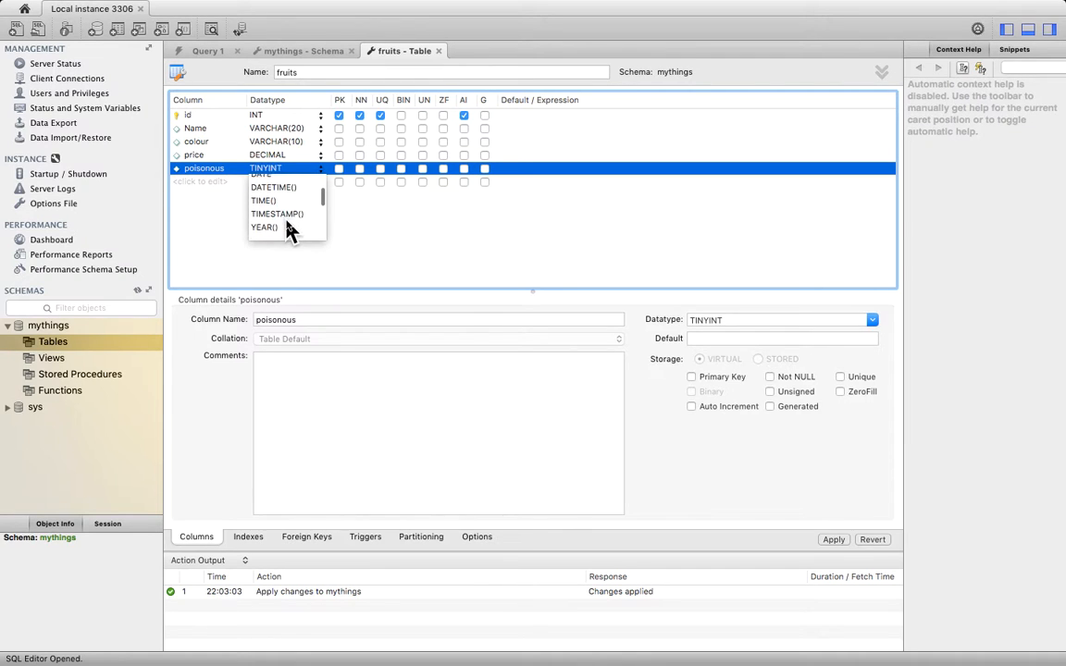
scroll(290, 230, "down", 5)
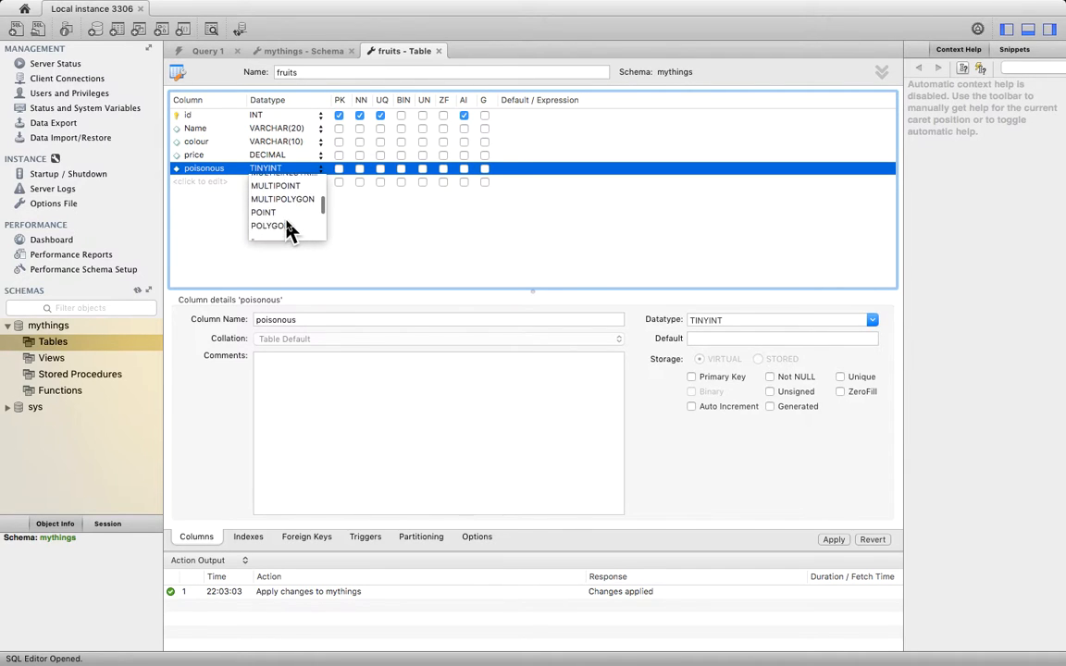
scroll(290, 230, "down", 5)
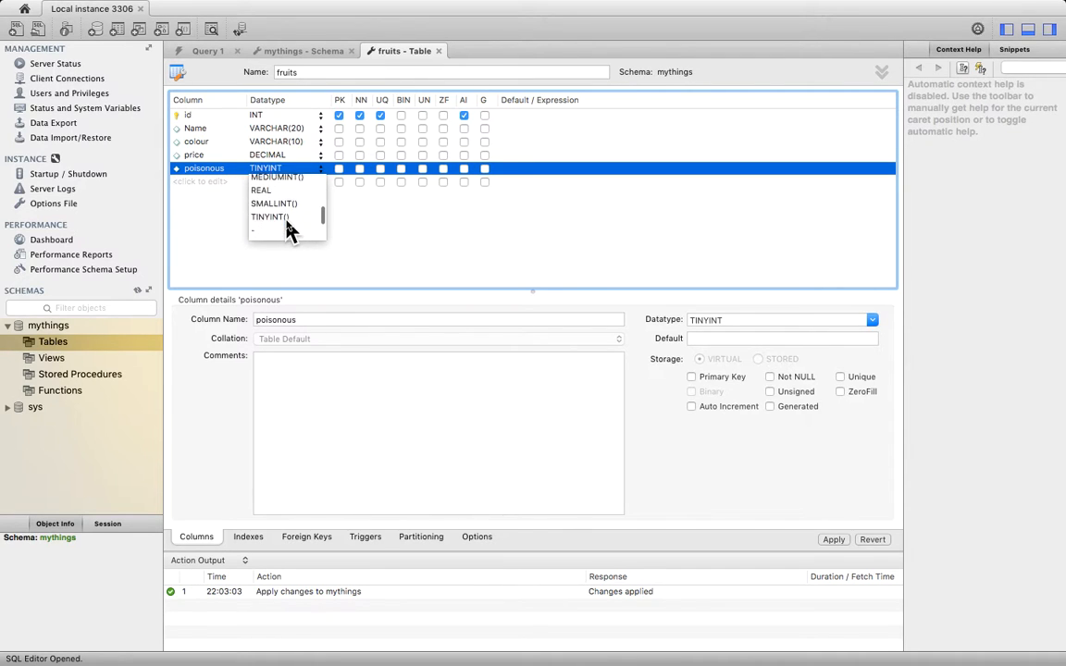
scroll(290, 229, "down", 5)
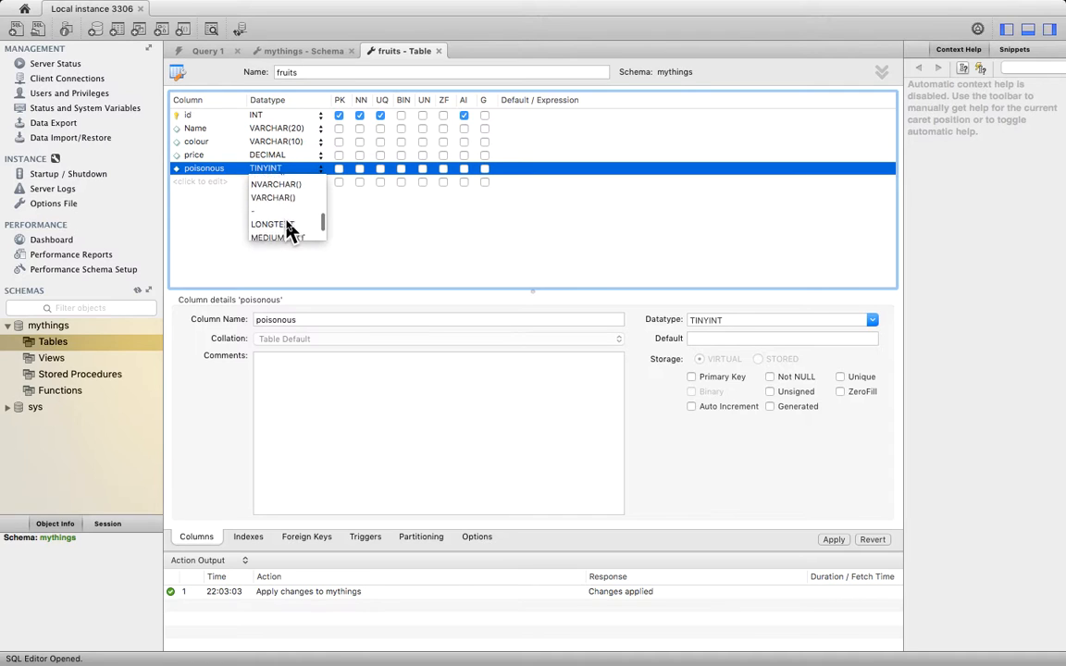
scroll(286, 221, "down", 1)
scroll(286, 221, "up", 1)
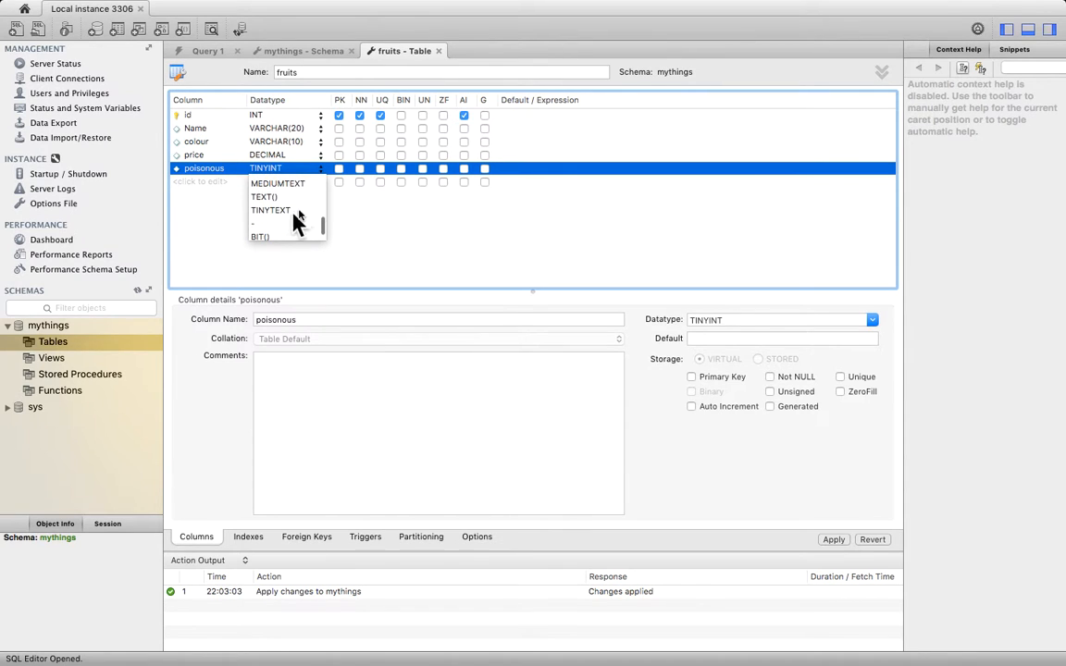
scroll(243, 222, "up", 2)
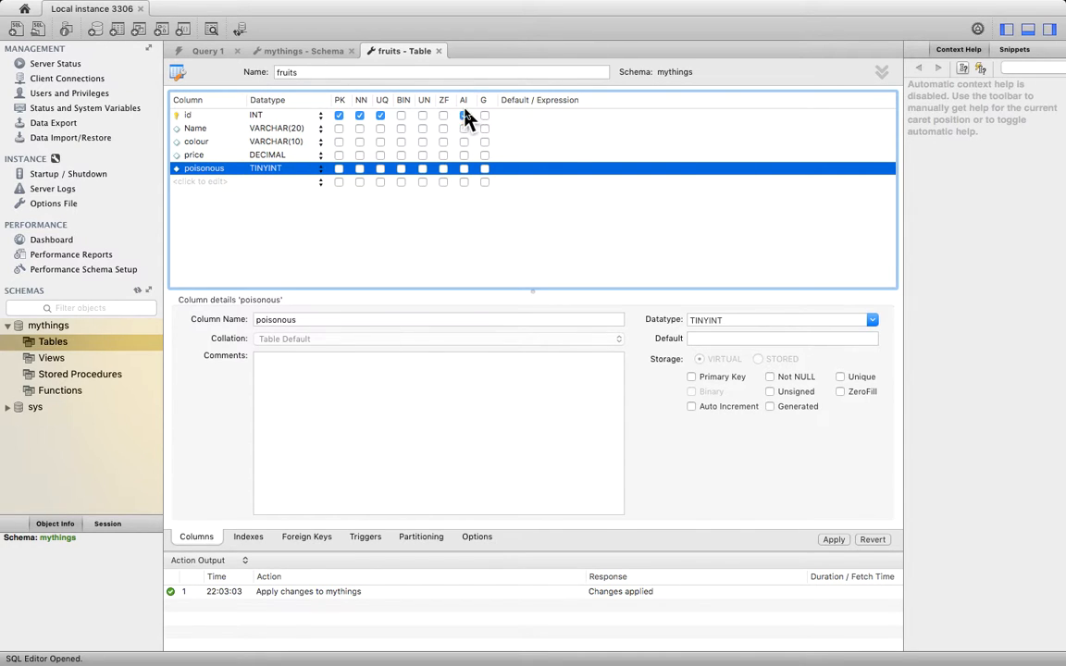
Close the fruits table design, save its changes, and apply the generated CREATE TABLE script to the database
left_click(438, 48)
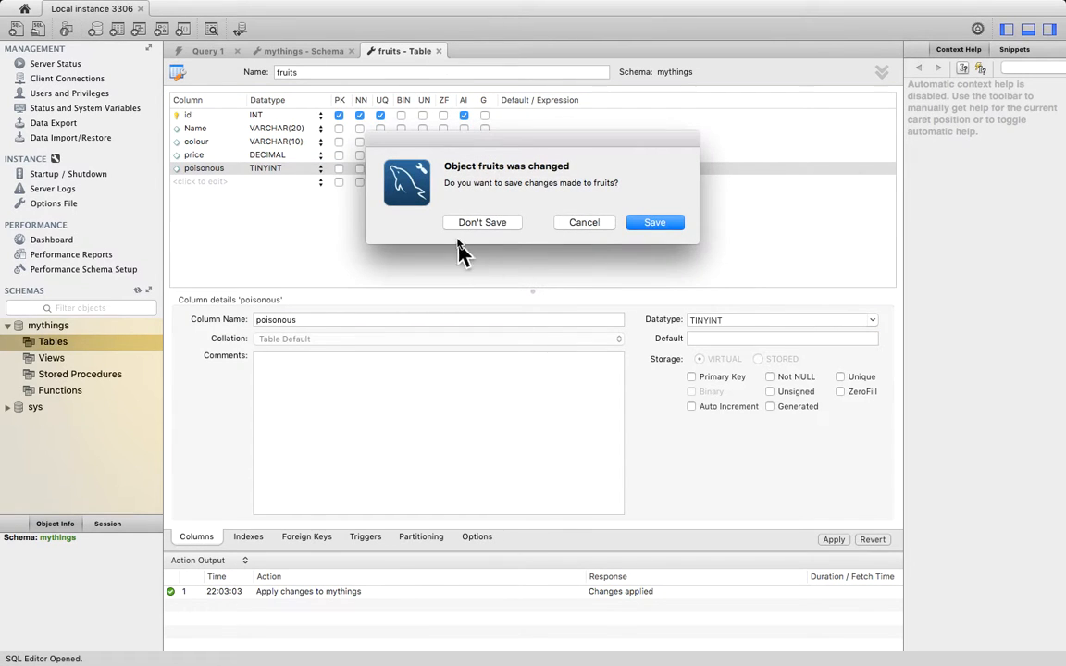
left_click(651, 224)
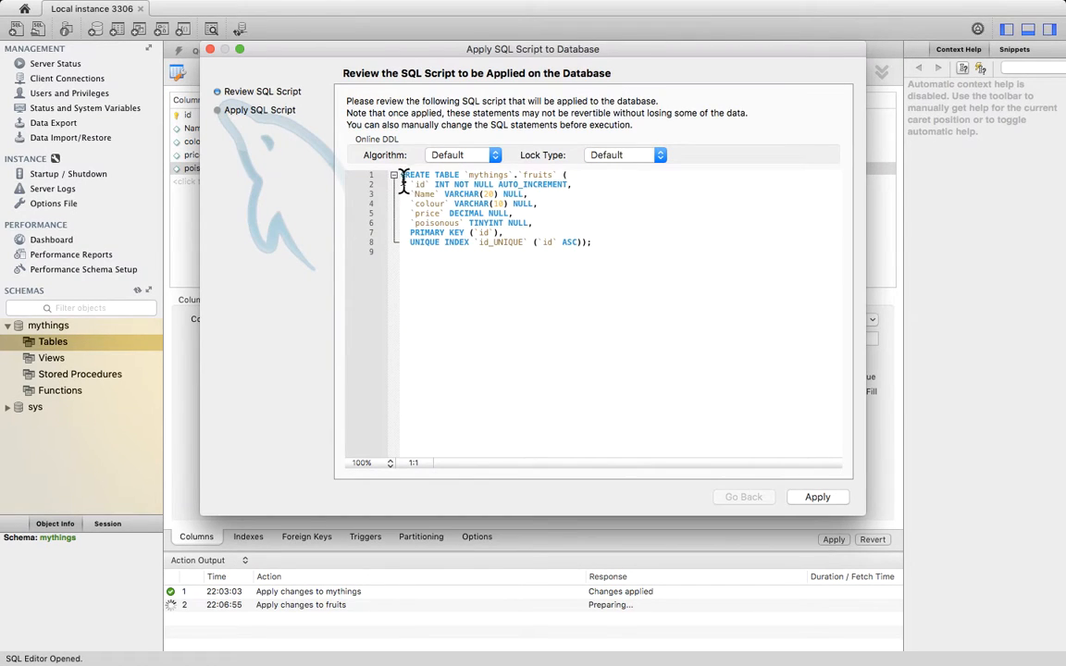
left_click_drag(401, 176, 574, 259)
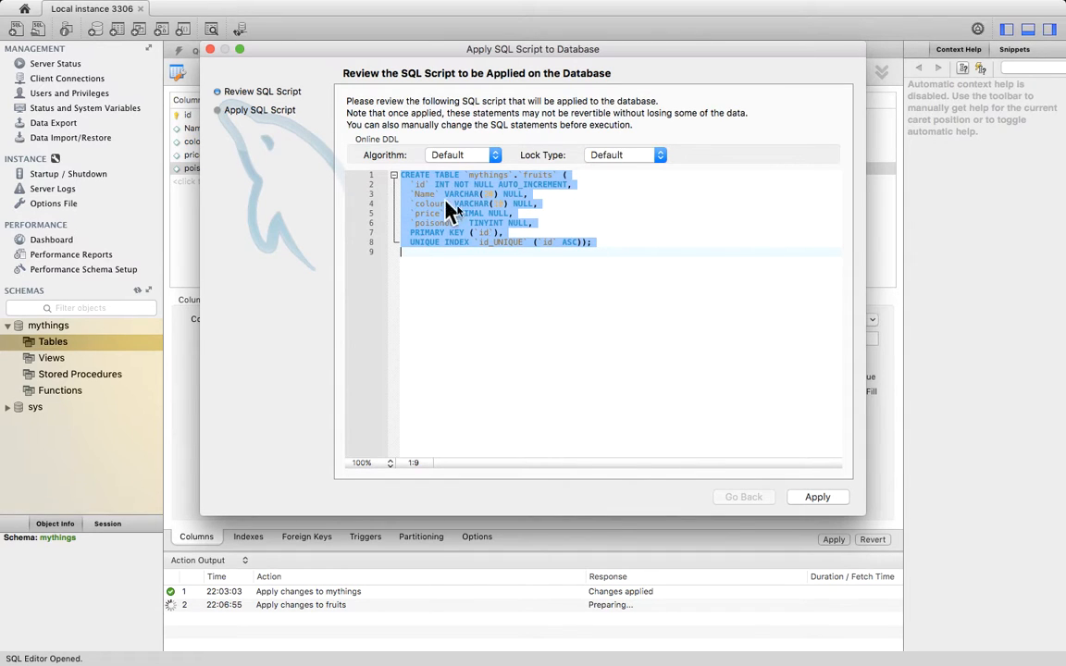
left_click(642, 223)
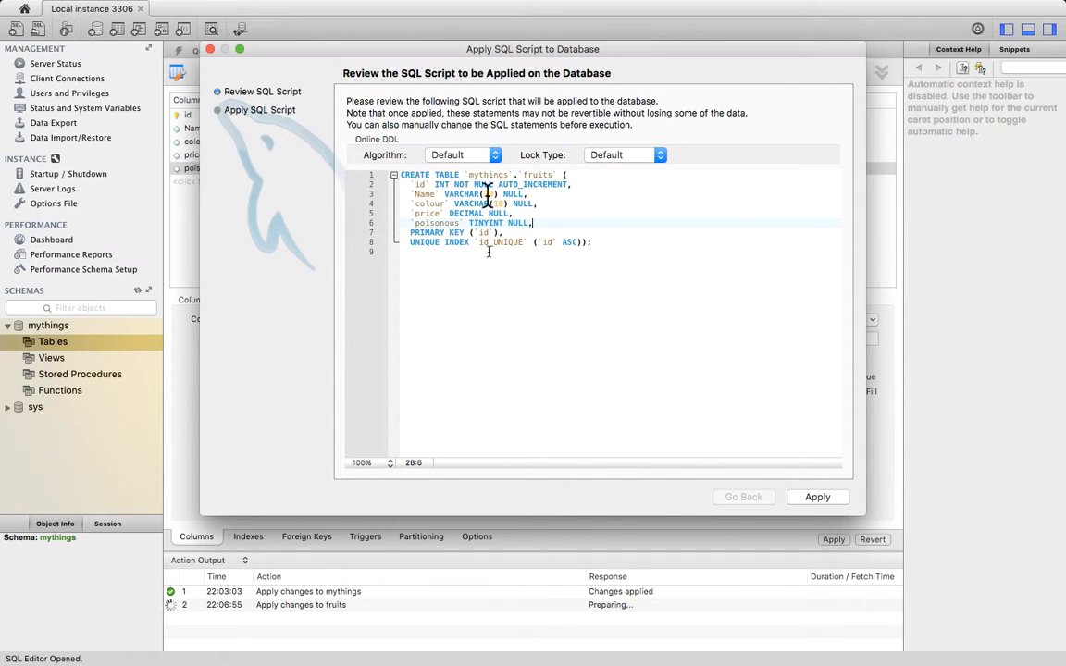
left_click(814, 499)
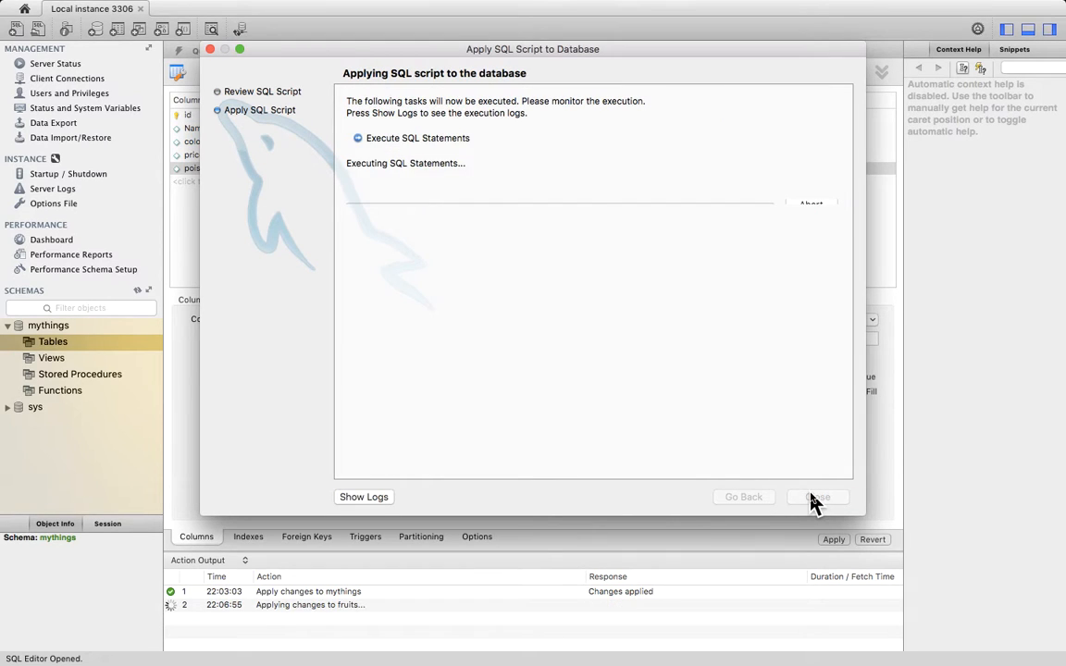
left_click(816, 498)
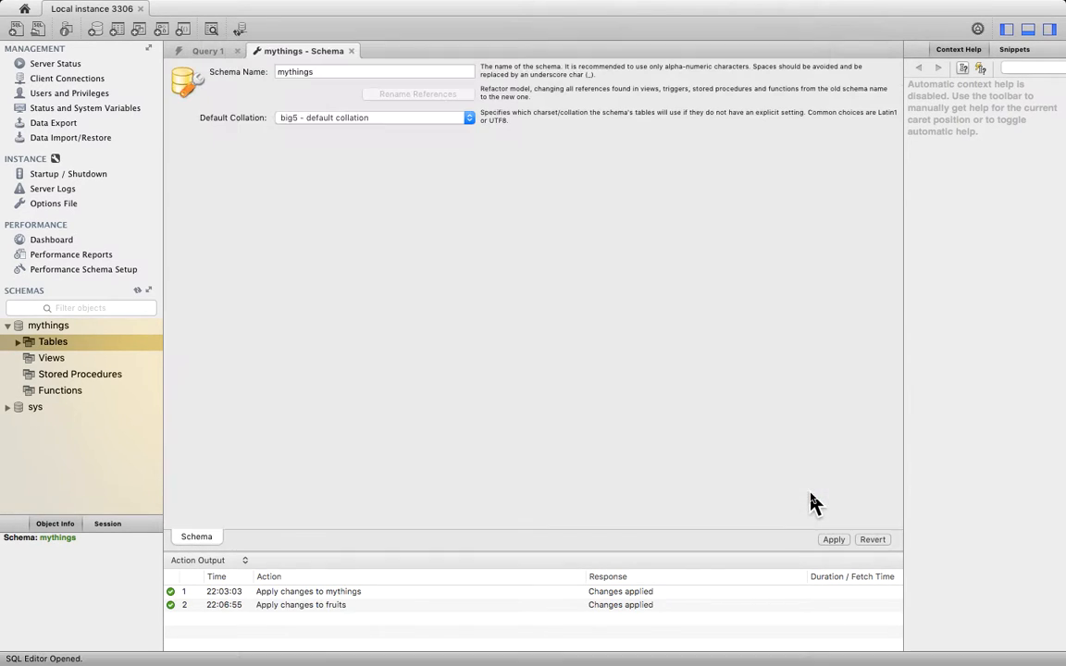
Expand the fruits table under the mythings schema and inspect its list of columns
left_click(18, 344)
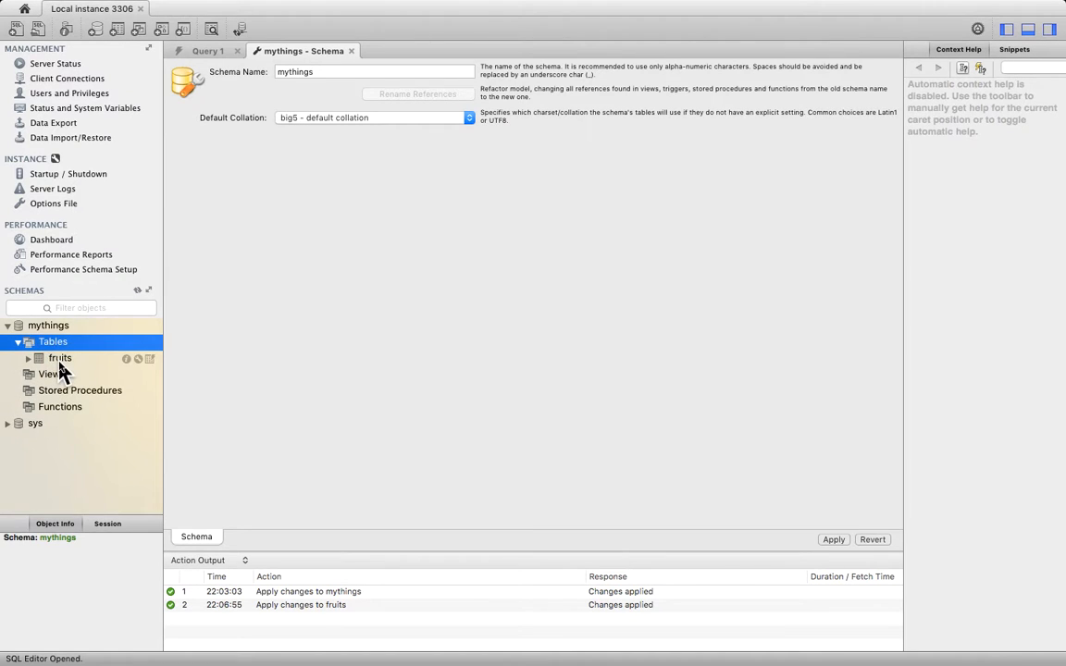
left_click(58, 361)
left_click(28, 359)
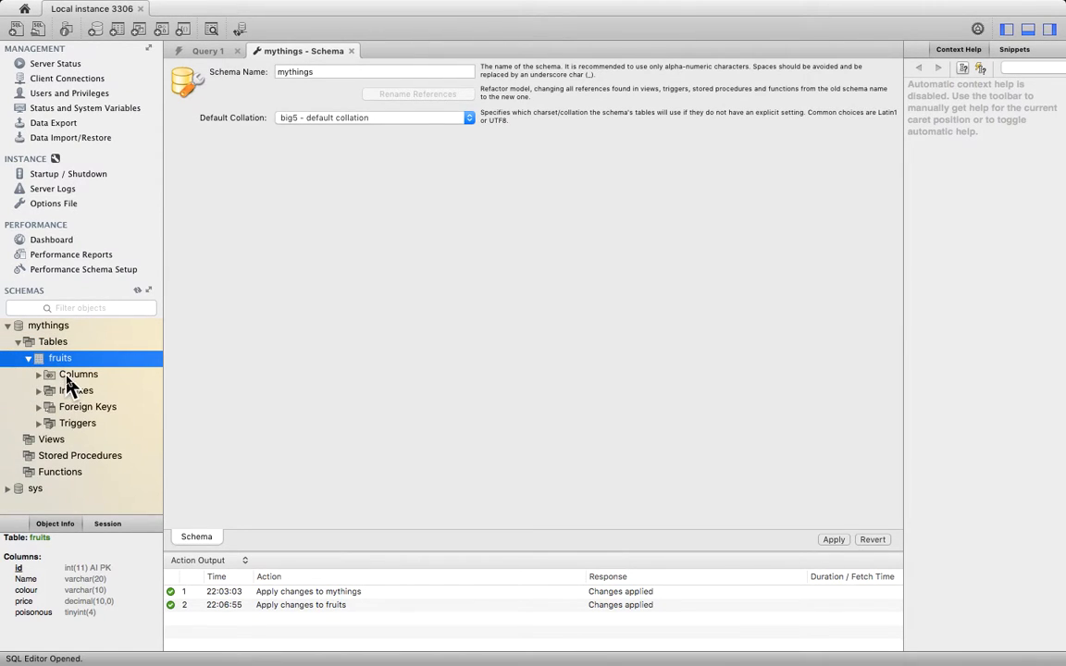
double_click(67, 378)
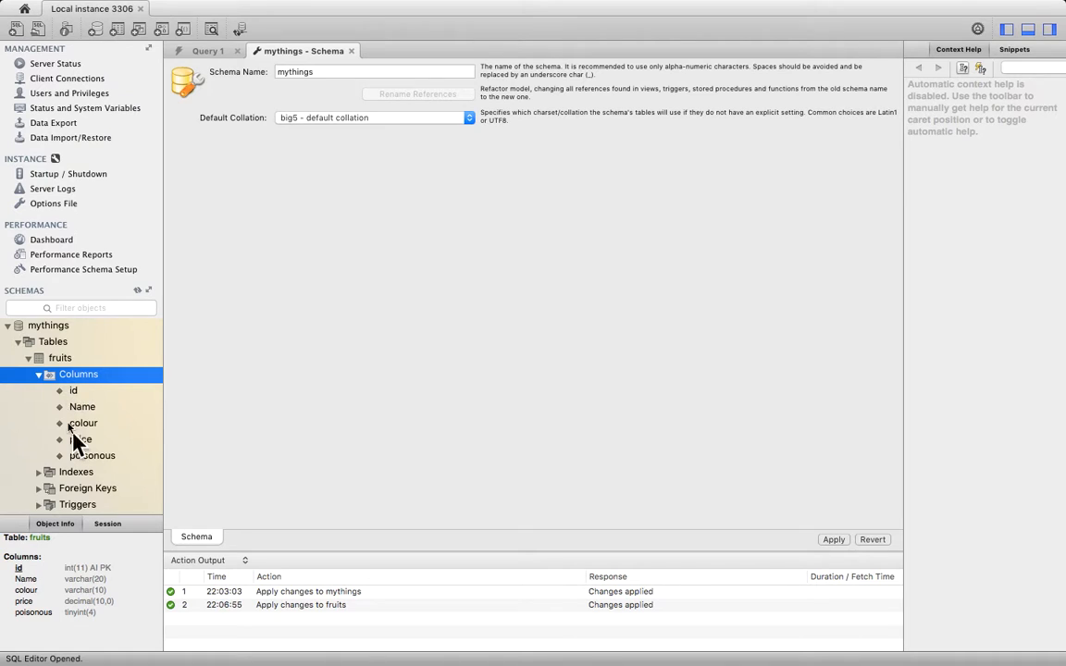
left_click(39, 376)
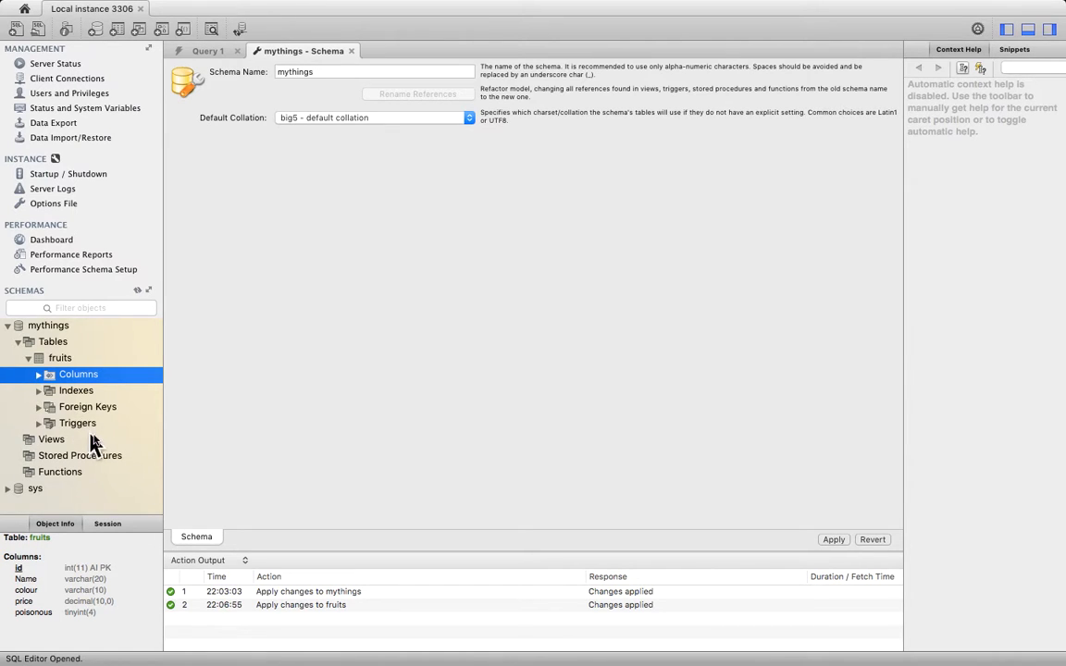
Open the data of the fruits table with the query SELECT * FROM mythings.fruits;
left_click(61, 360)
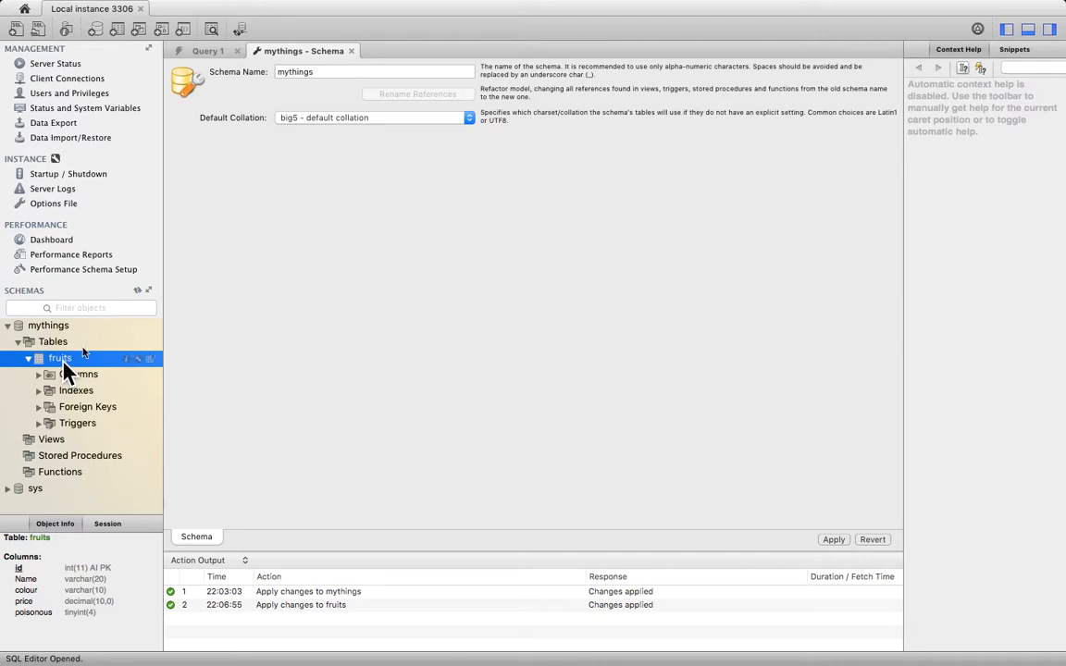
left_click(149, 360)
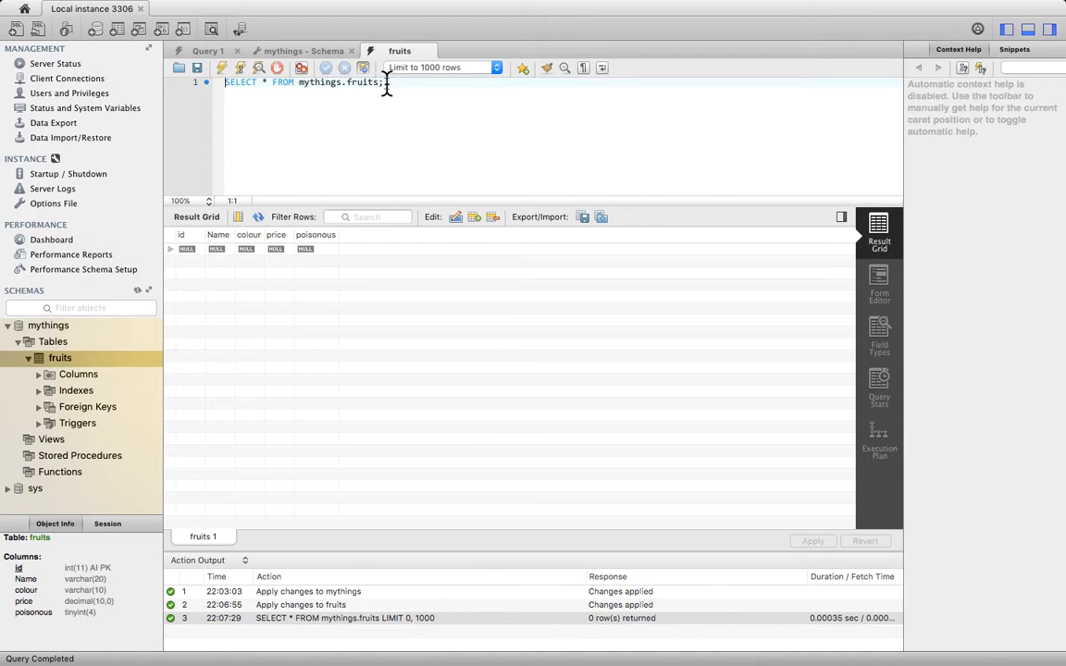
left_click_drag(387, 83, 216, 89)
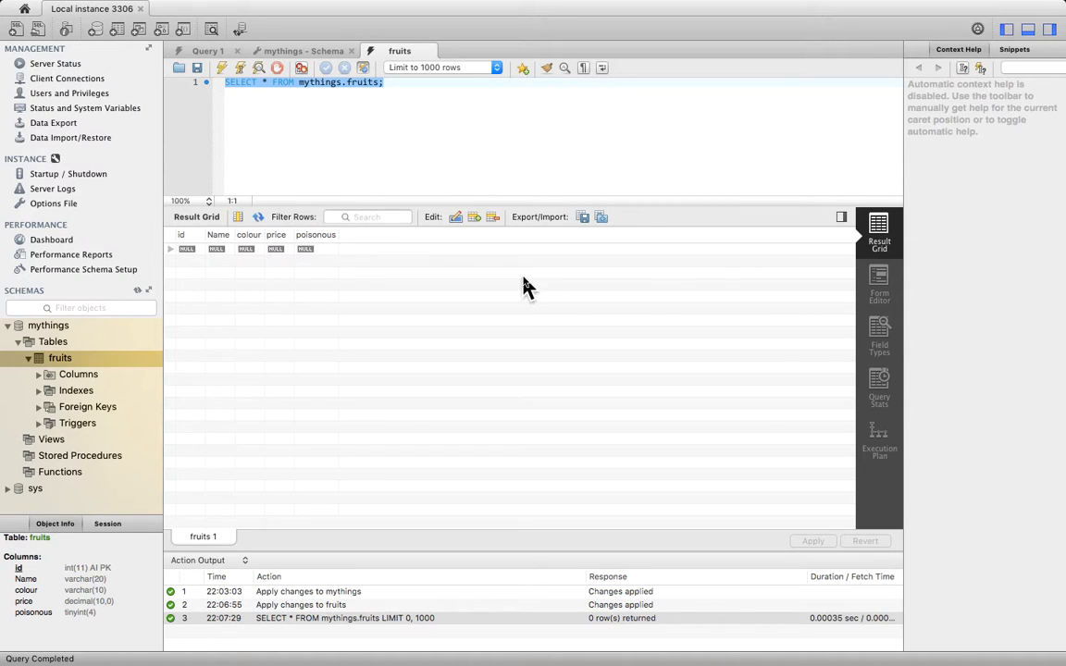
Fill in the first fruits record in the Form Editor with name apple, colour green and price 1.50
left_click(880, 289)
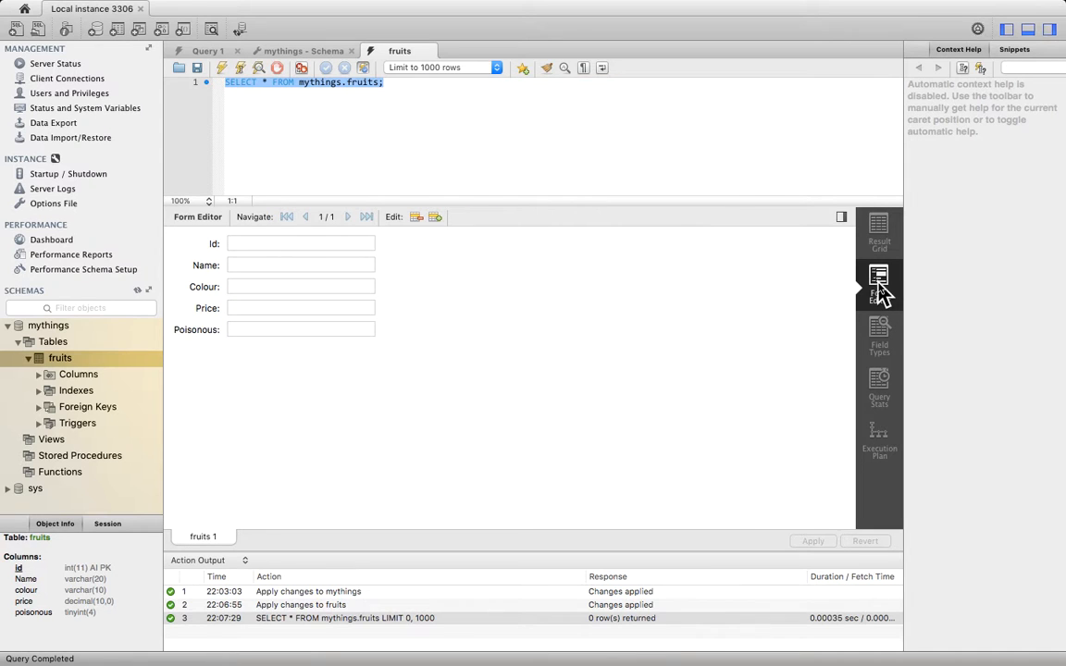
left_click(237, 243)
left_click(235, 265)
type("Apple")
key("Tab")
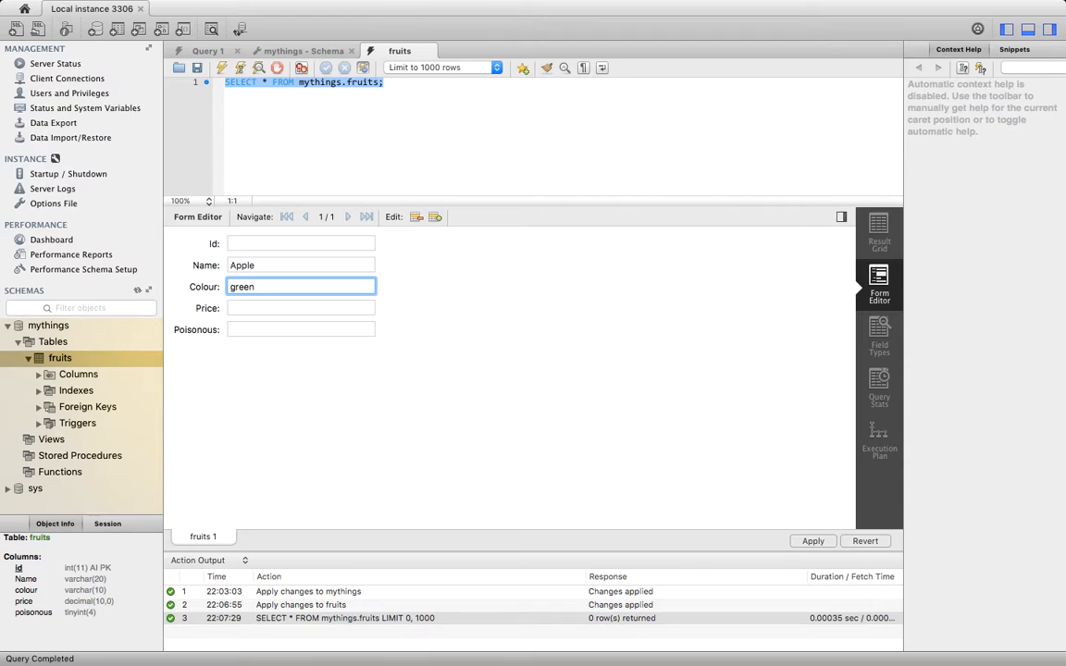
left_click(236, 263)
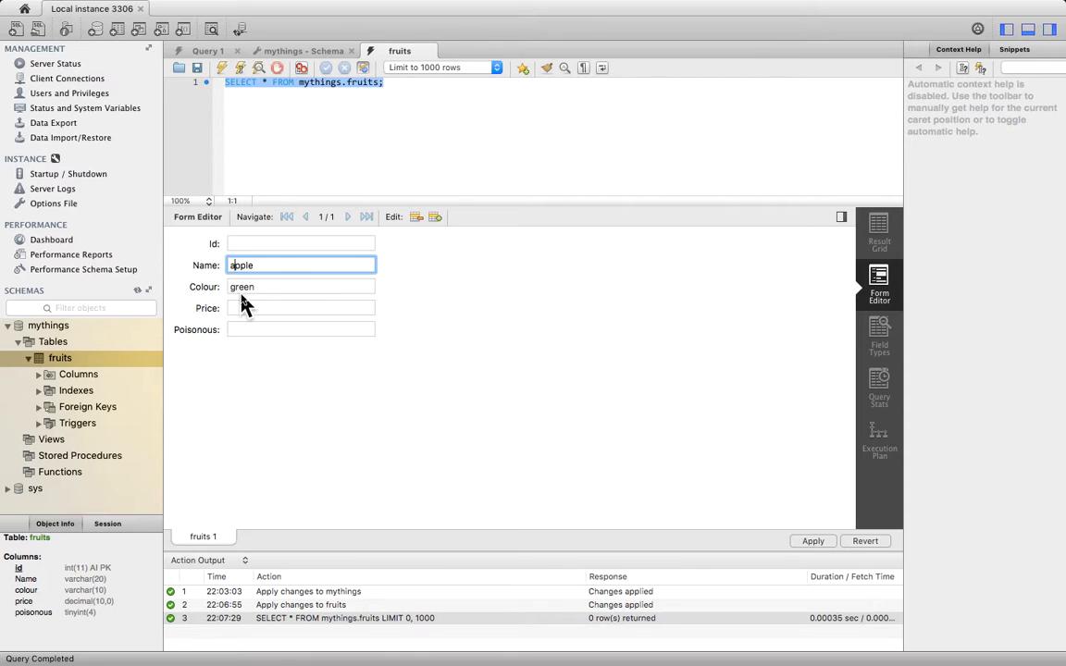
key("Tab")
key("Tab")
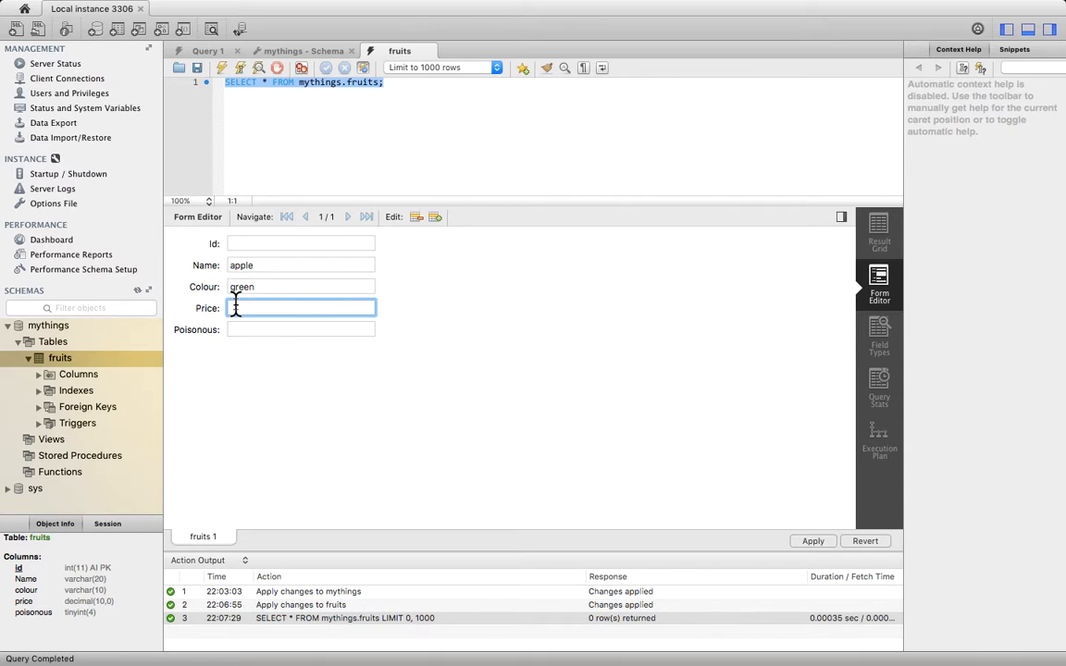
type("1.50")
key("Tab")
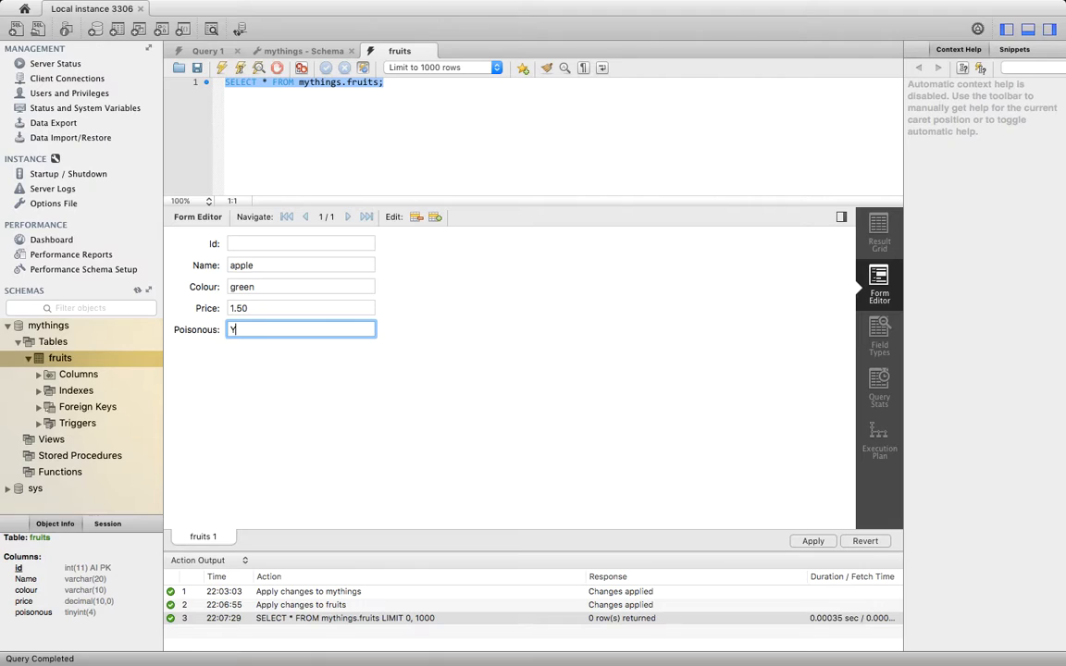
Try to insert the apple record into the database with its poisonous value set to F
type("1")
key("BackSpace")
type("N")
key("BackSpace")
type("F")
left_click(250, 309)
left_click(255, 284)
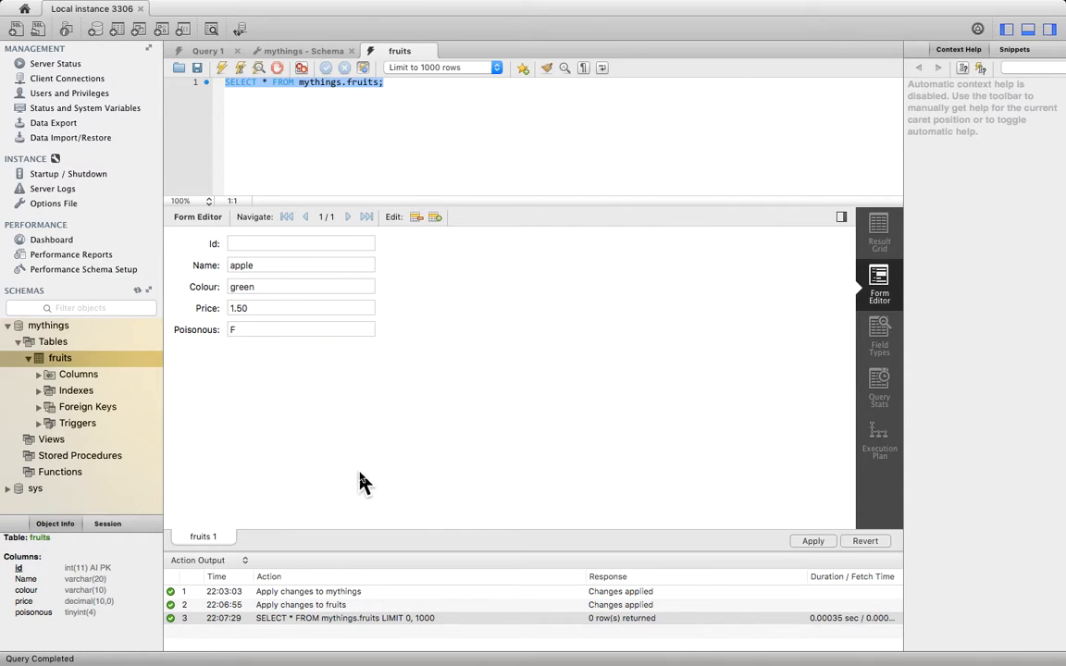
left_click(810, 545)
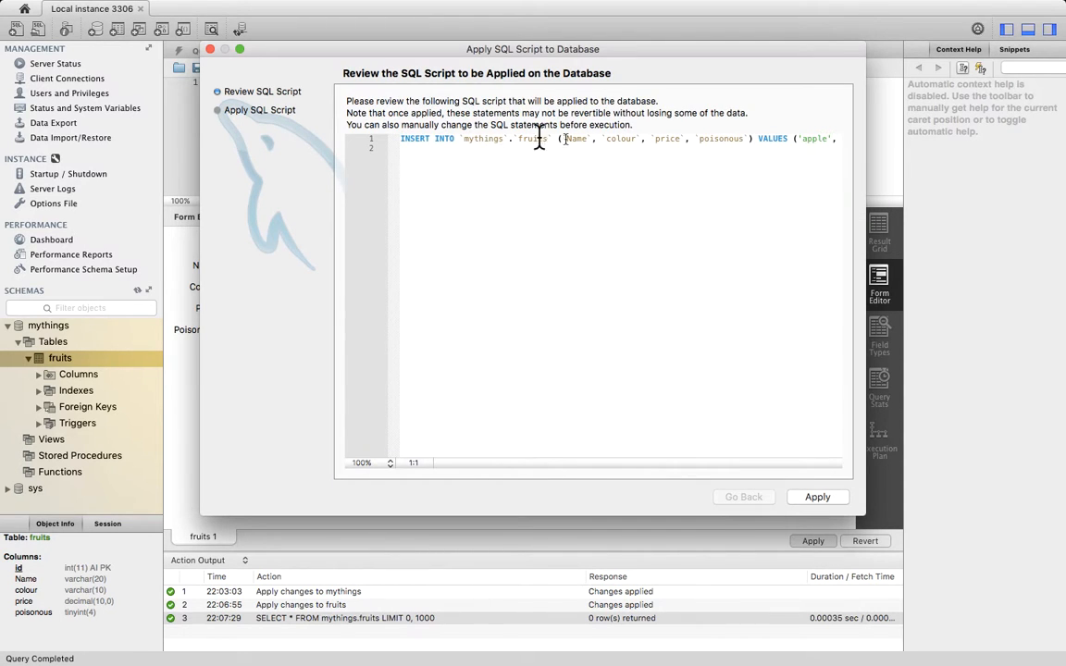
left_click(791, 498)
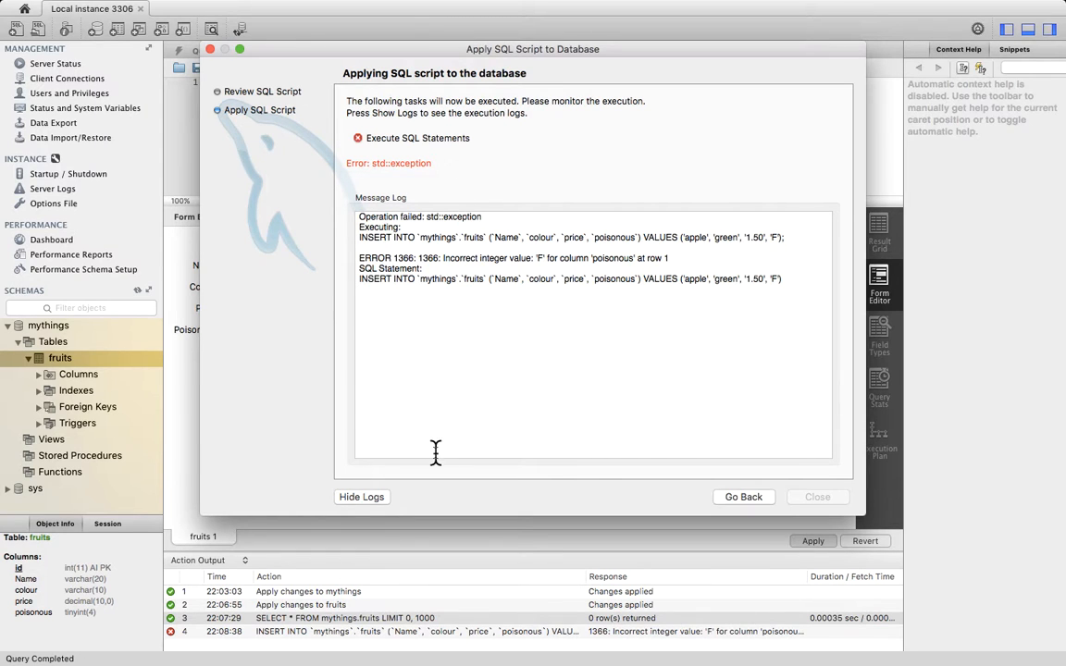
left_click(209, 48)
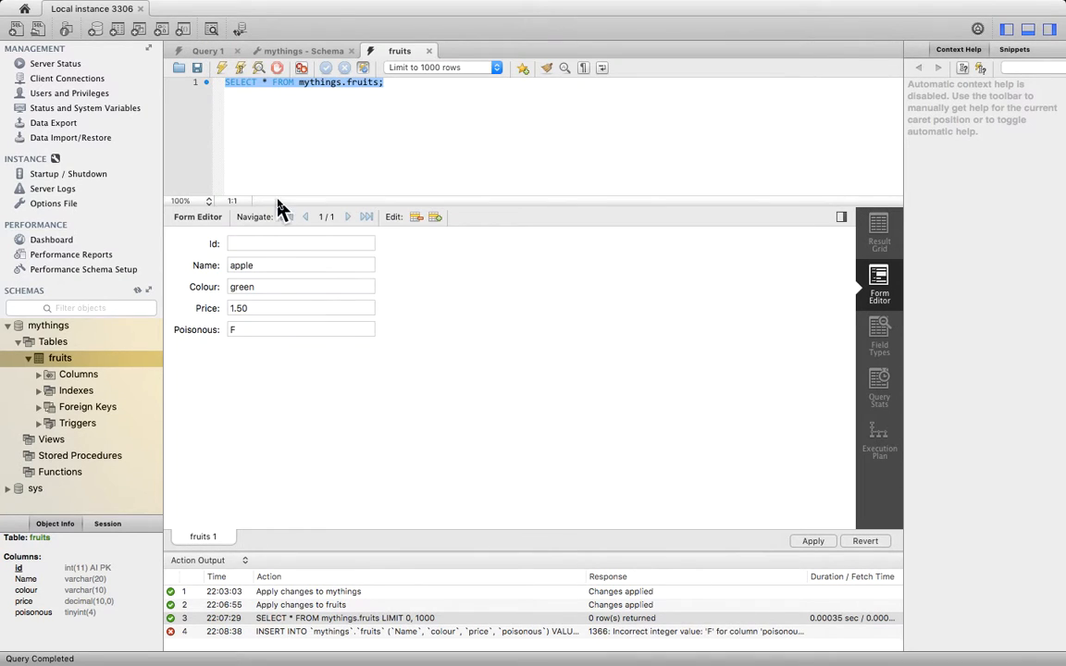
Try to insert the apple record with its poisonous value changed to N
left_click(245, 332)
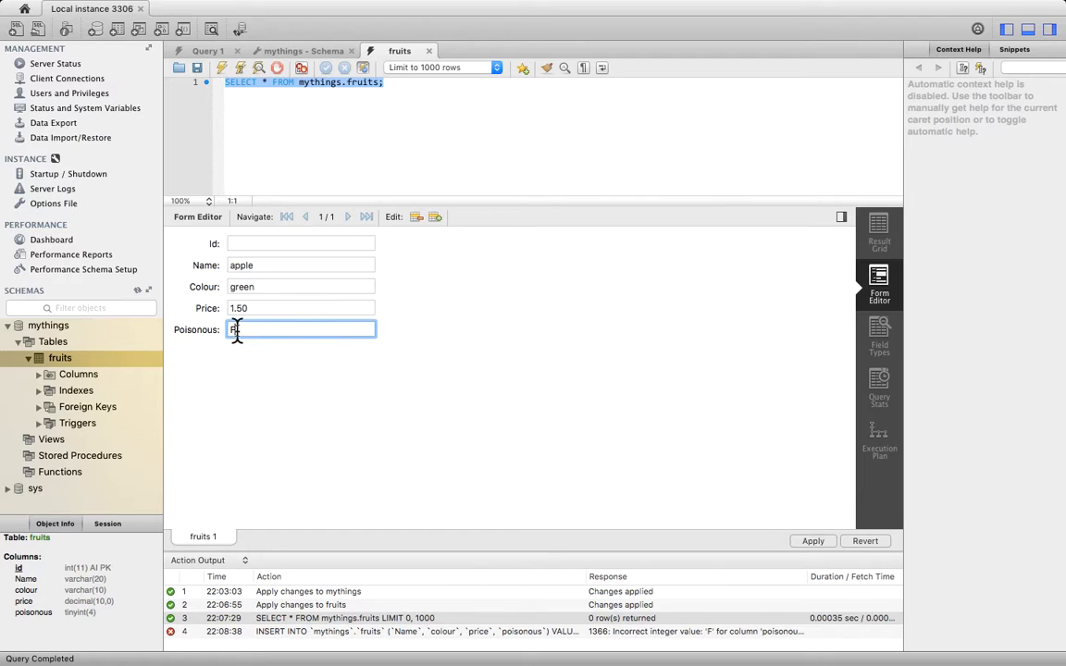
key("BackSpace")
type("N")
left_click(815, 542)
left_click(813, 500)
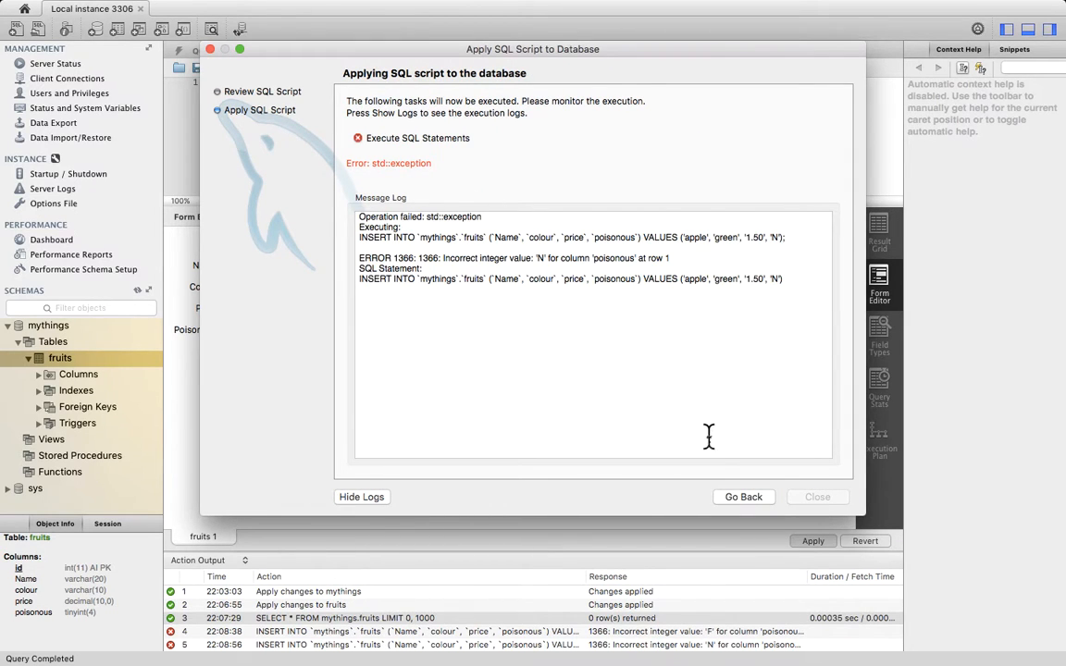
left_click(210, 49)
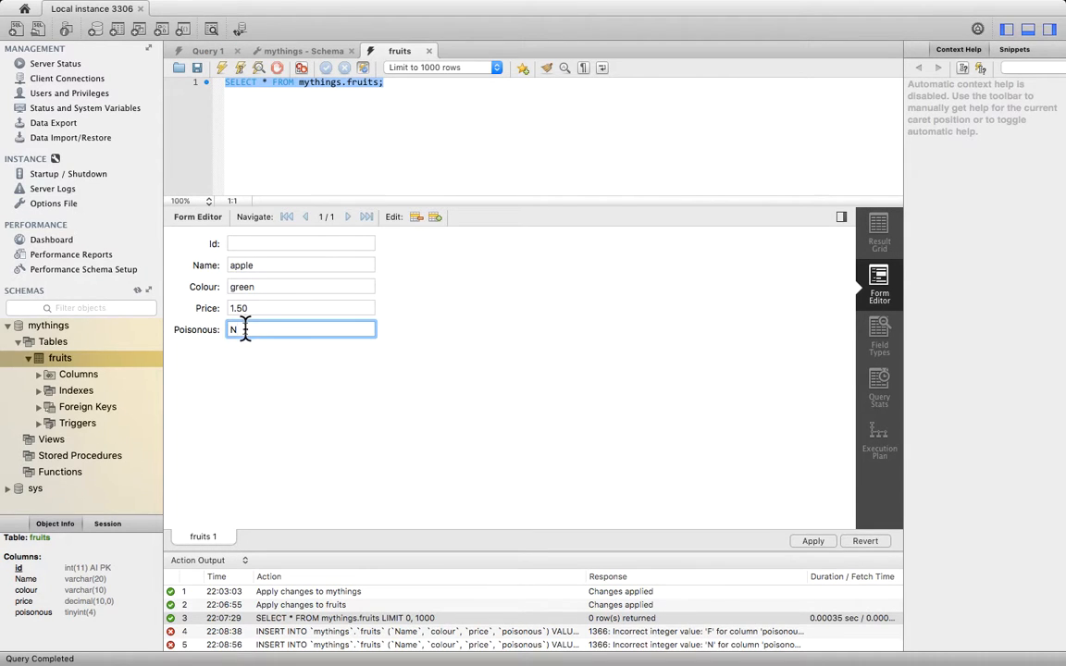
Set the apple record's poisonous value to 0 and apply the INSERT script to the database
key("BackSpace")
type("0")
left_click(823, 540)
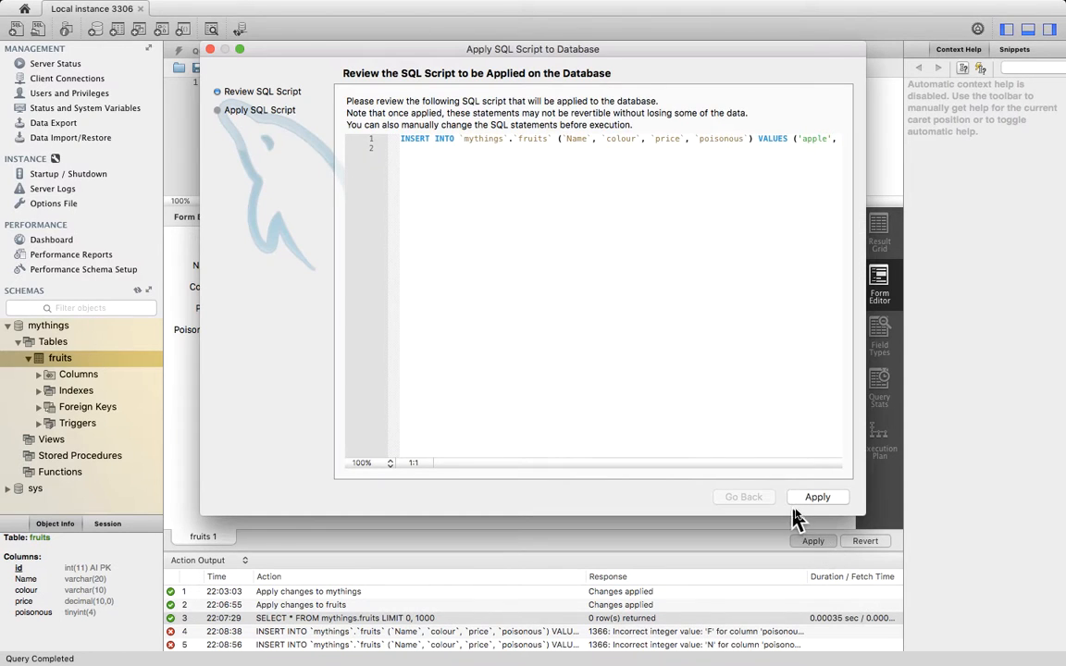
left_click(801, 503)
left_click(816, 498)
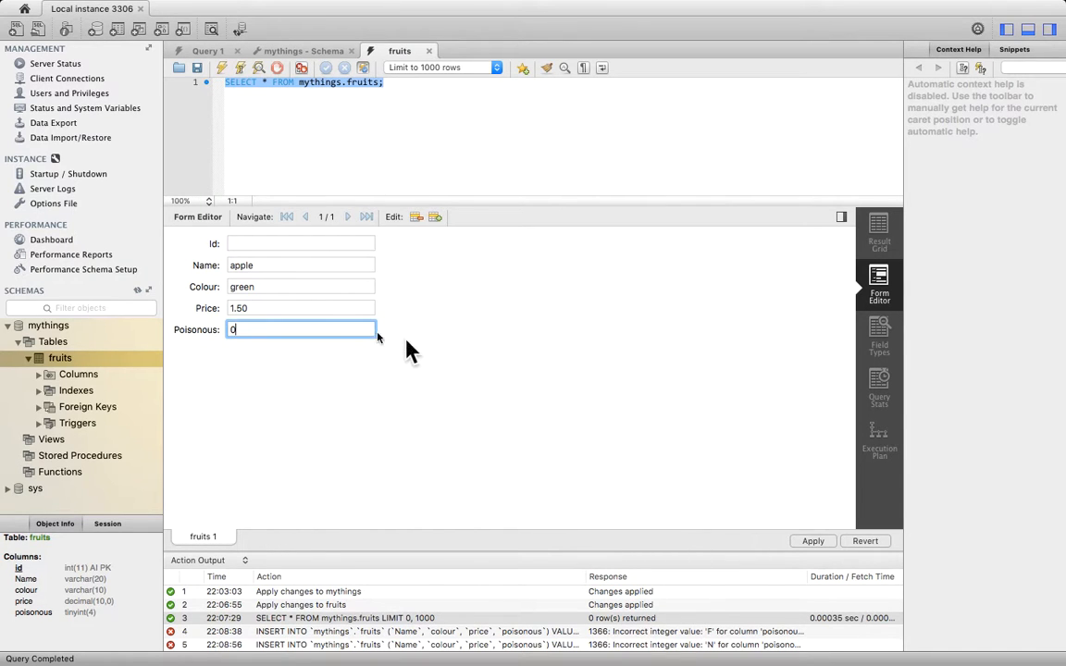
Show the records in the result grid and enter a new row named peach with colour yellow and price 3
left_click(879, 232)
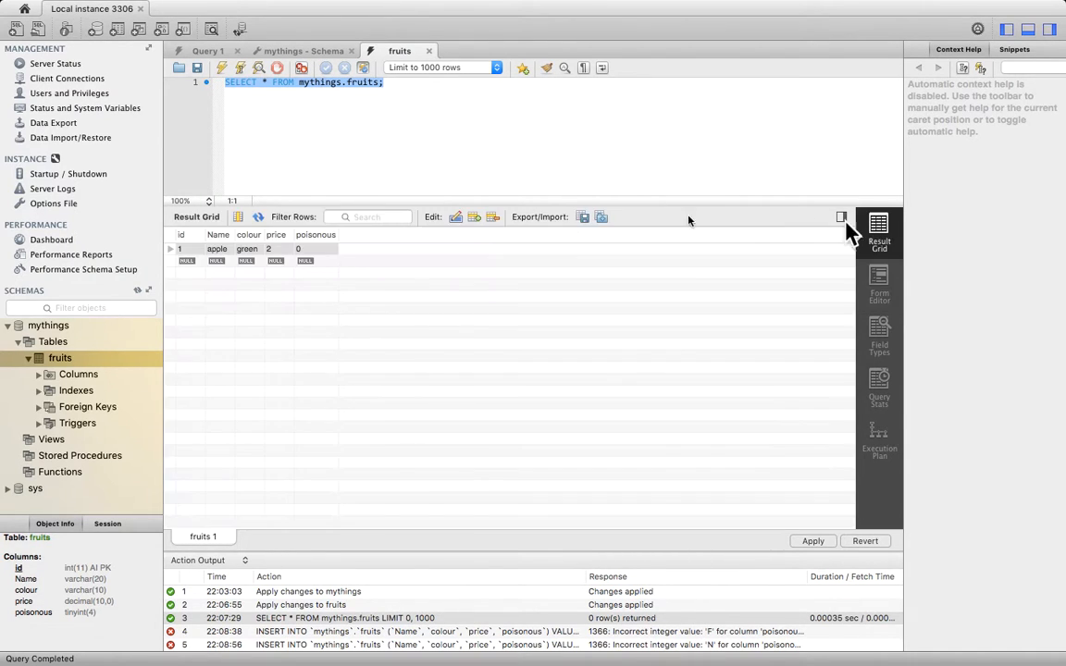
left_click(187, 262)
left_click(214, 262)
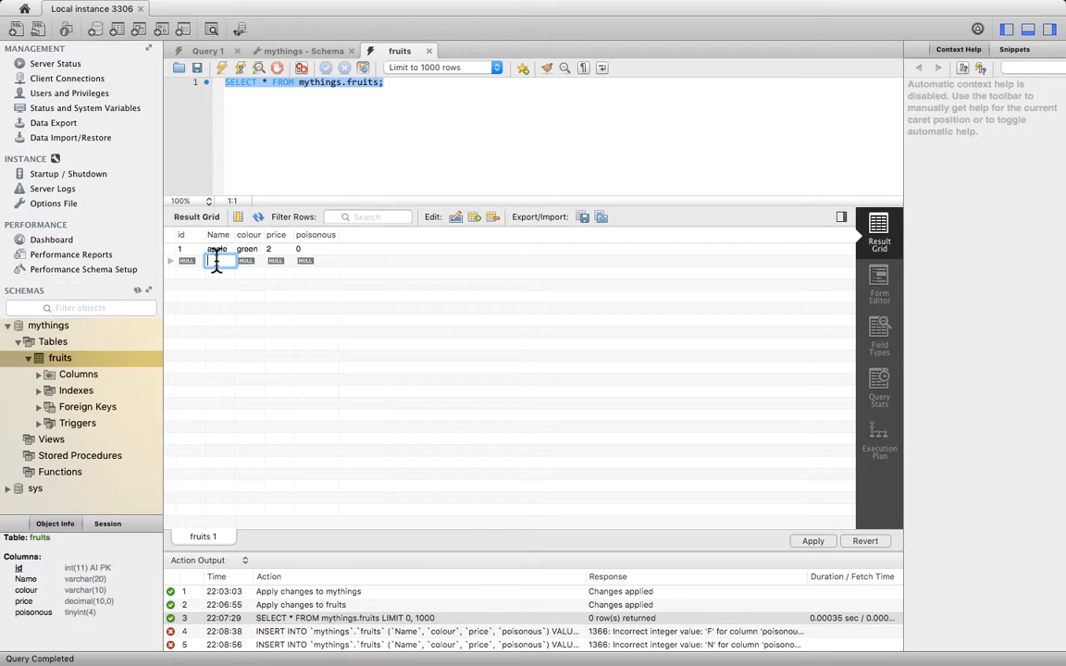
type("Peach")
key("Tab")
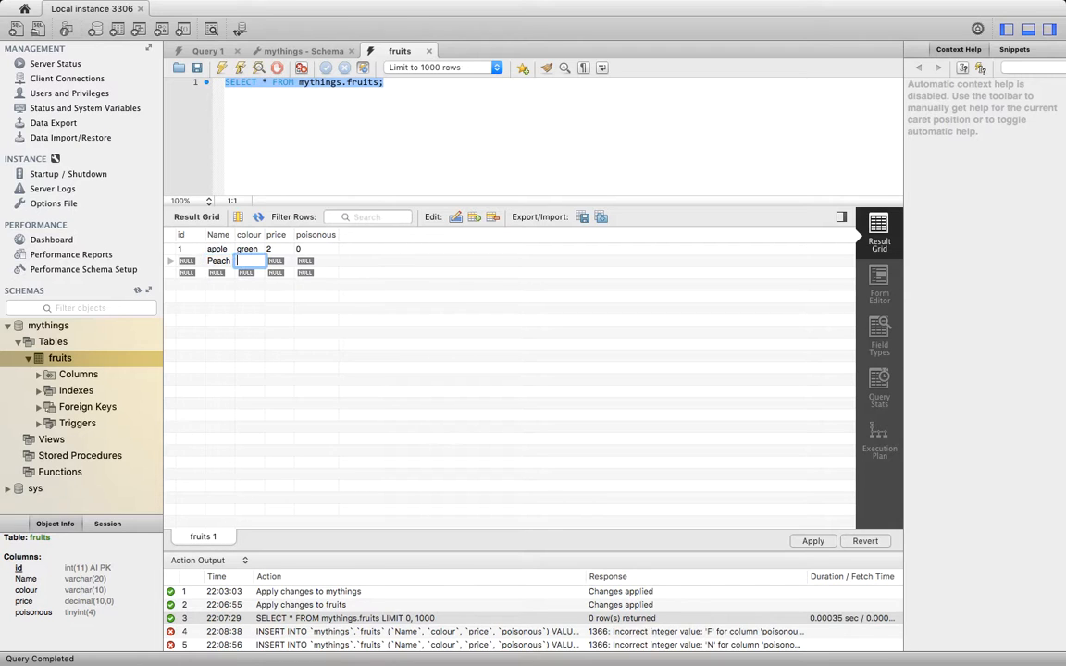
key("shift+Tab")
type("peach")
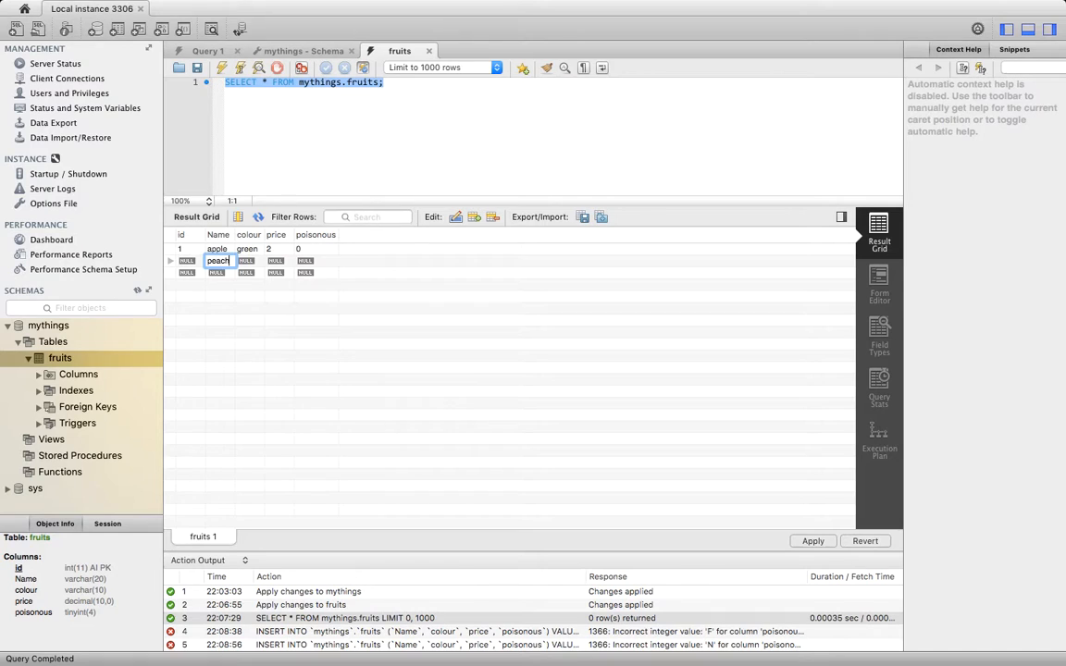
key("Tab")
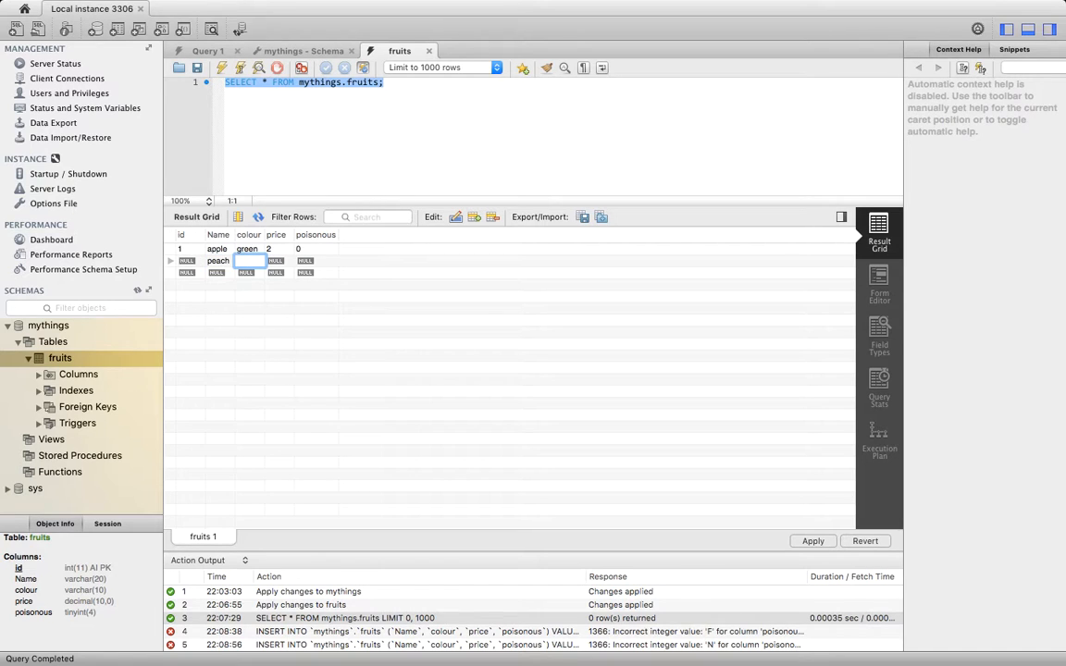
type("yellow")
key("Tab")
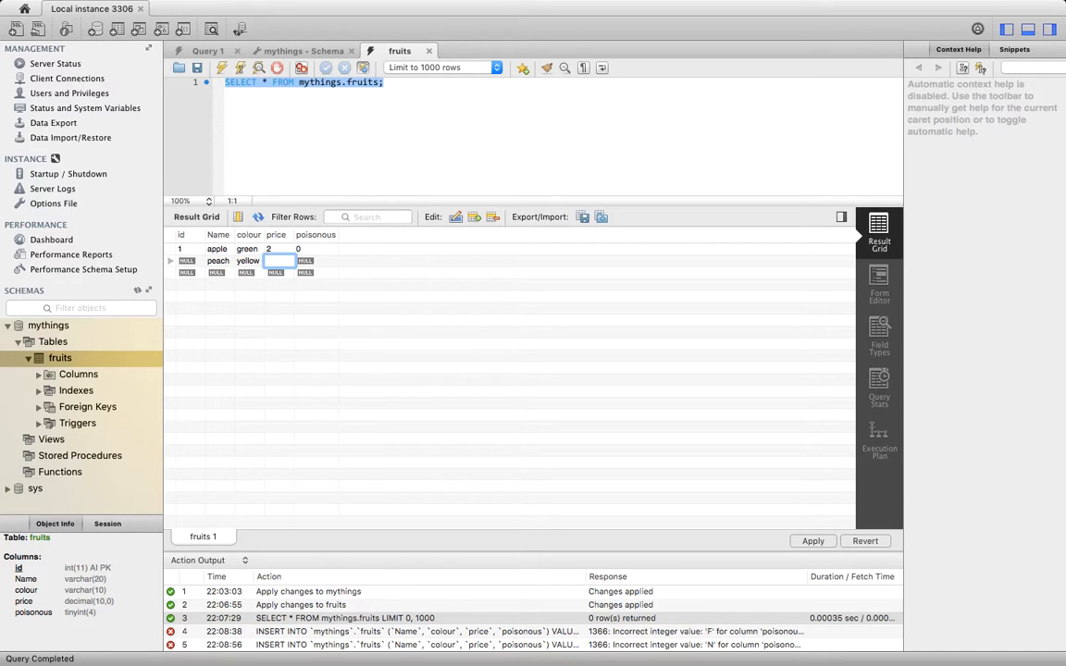
type("3")
key("Tab")
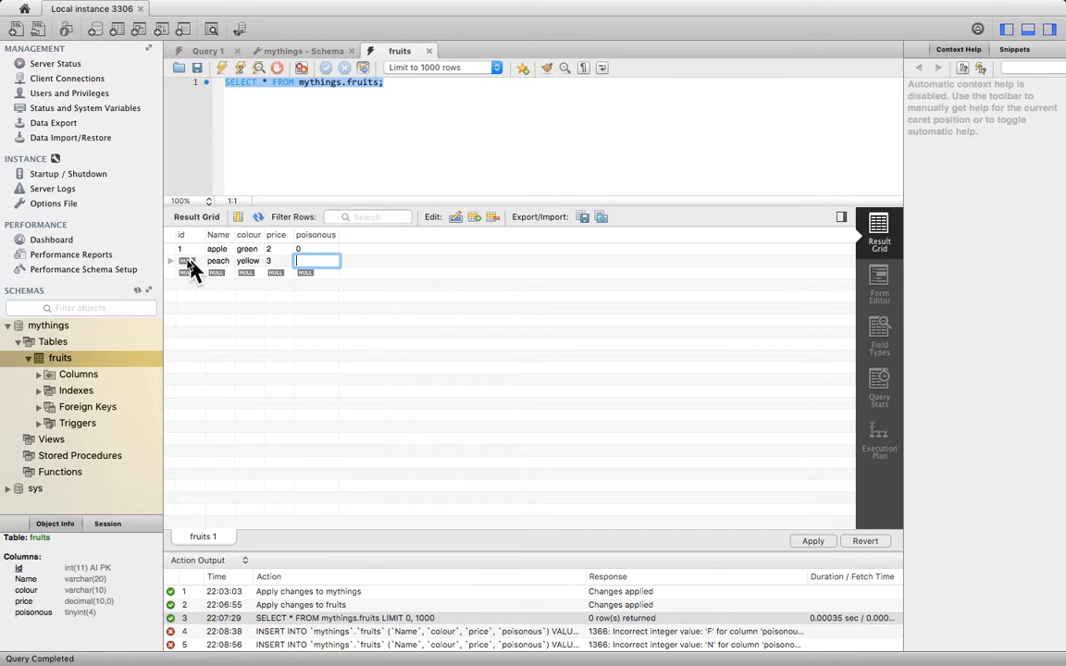
Widen the price column of the grid and set the peach row's poisonous value to 0
left_click(274, 251)
left_click(275, 262)
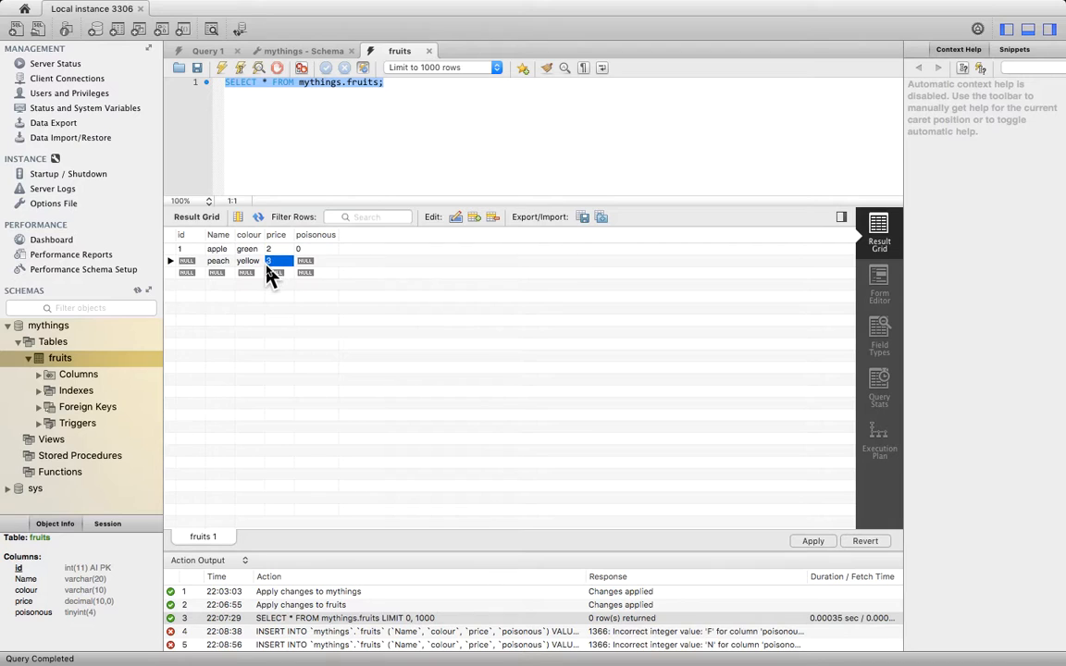
left_click(275, 250)
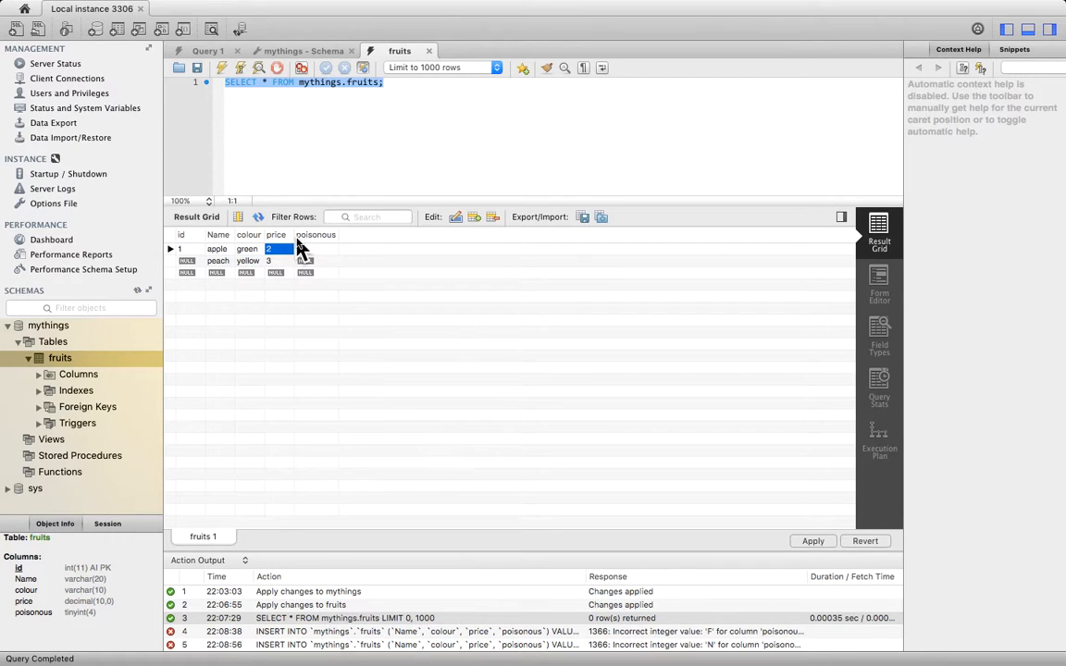
left_click_drag(294, 234, 376, 234)
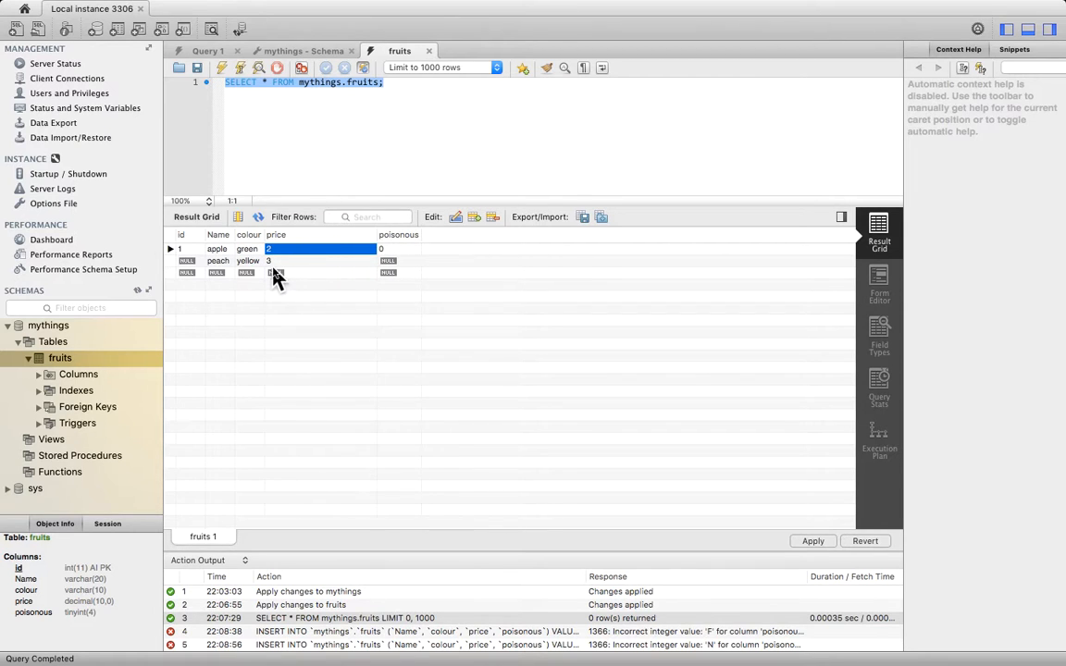
left_click(276, 262)
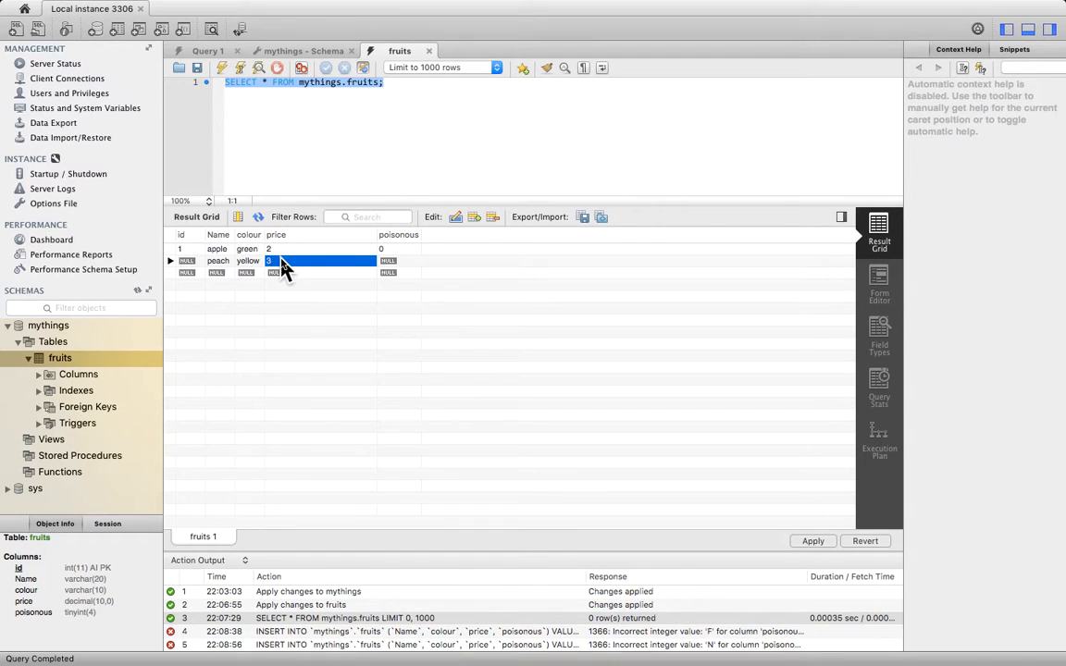
left_click(400, 262)
double_click(400, 262)
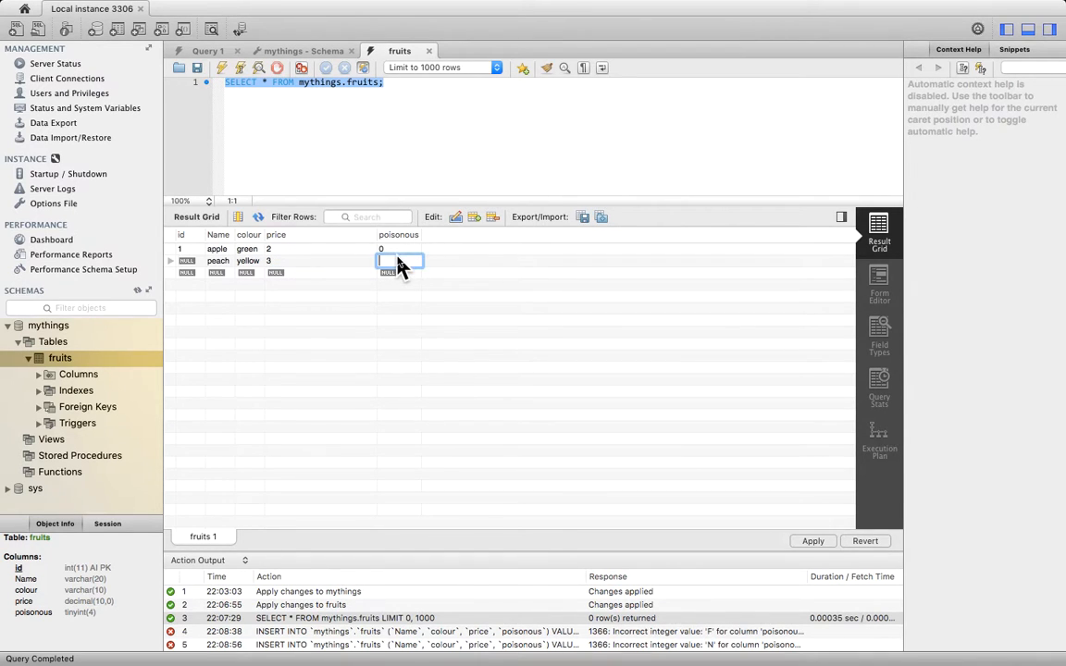
type("0")
Enter a new fruits row named Tangerine with colour orange, price 2 and poisonous value 0
left_click(214, 273)
double_click(213, 274)
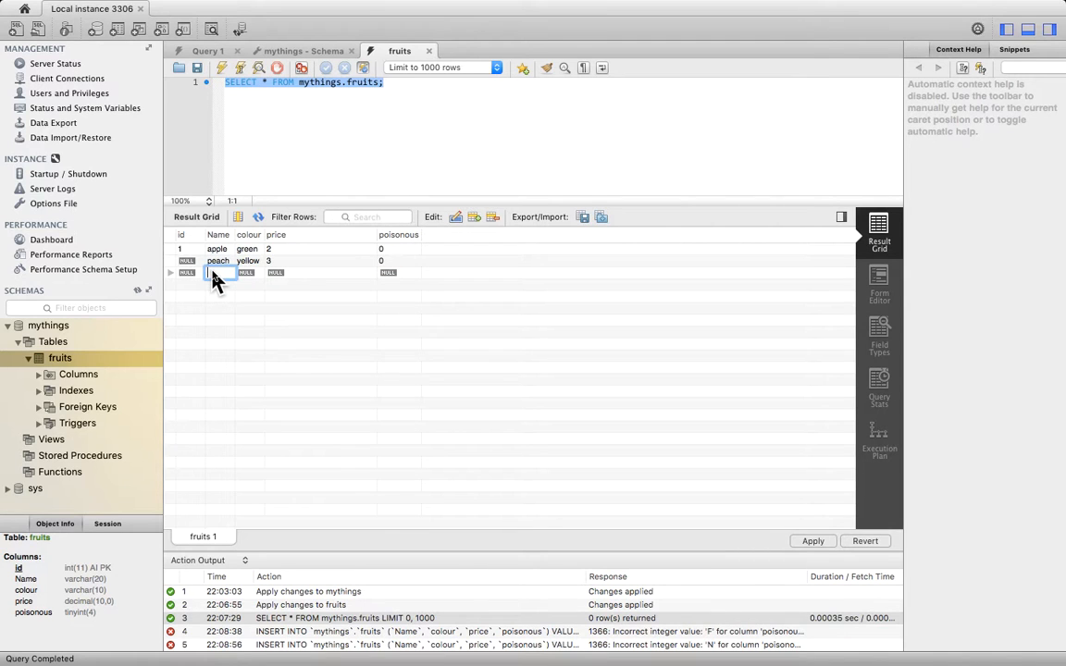
type("tangerine")
left_click(249, 274)
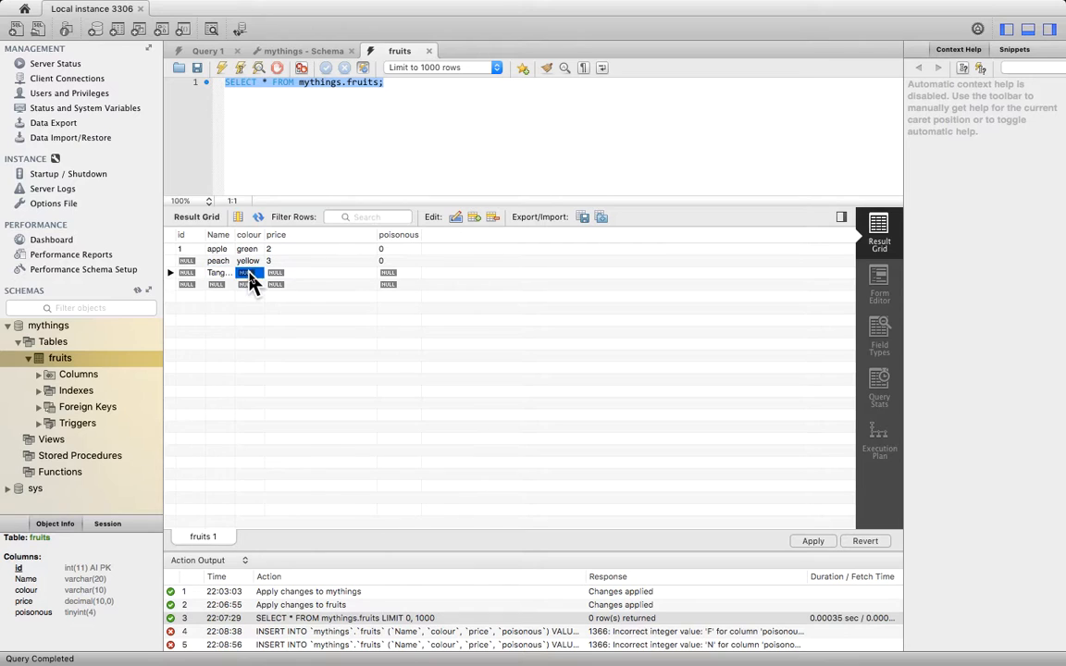
double_click(249, 274)
type("orange")
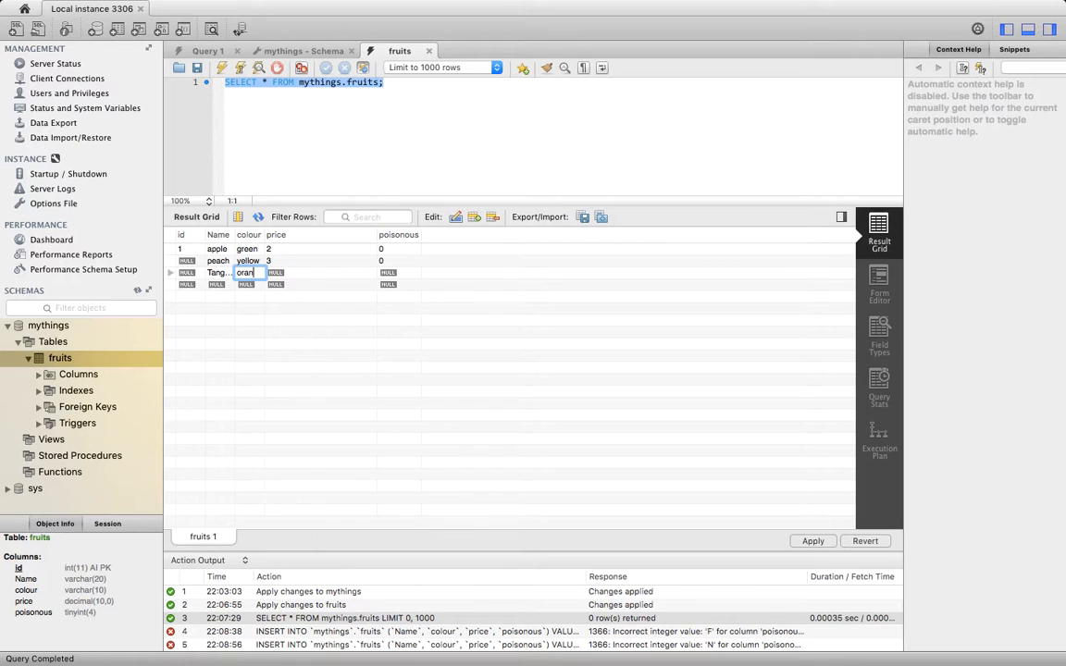
left_click(274, 281)
double_click(274, 281)
type("2")
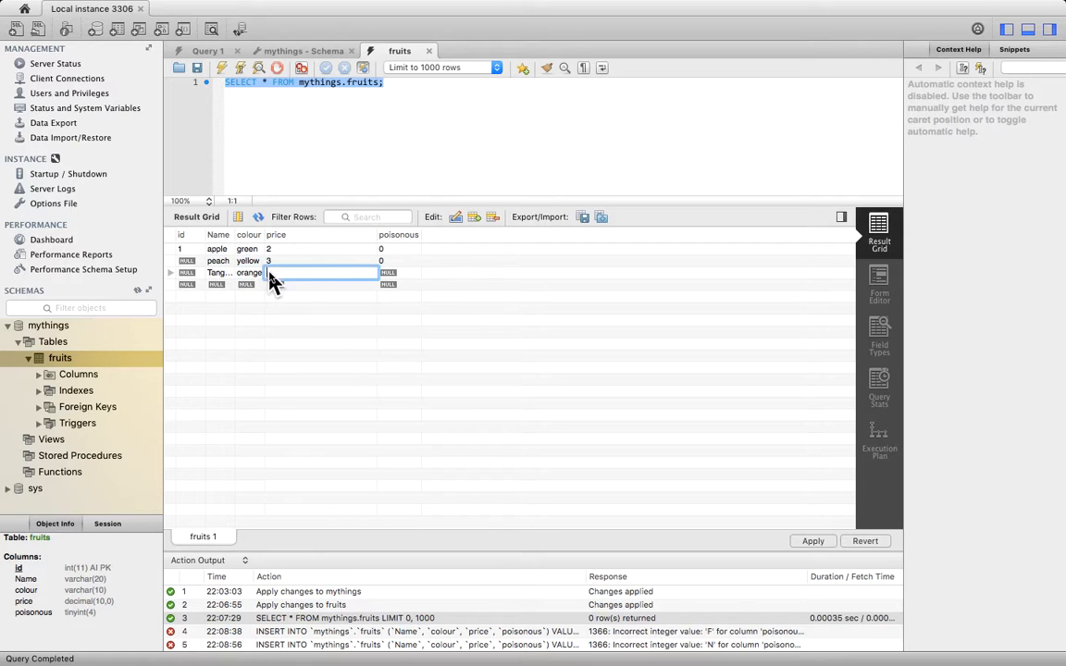
left_click(389, 275)
double_click(388, 276)
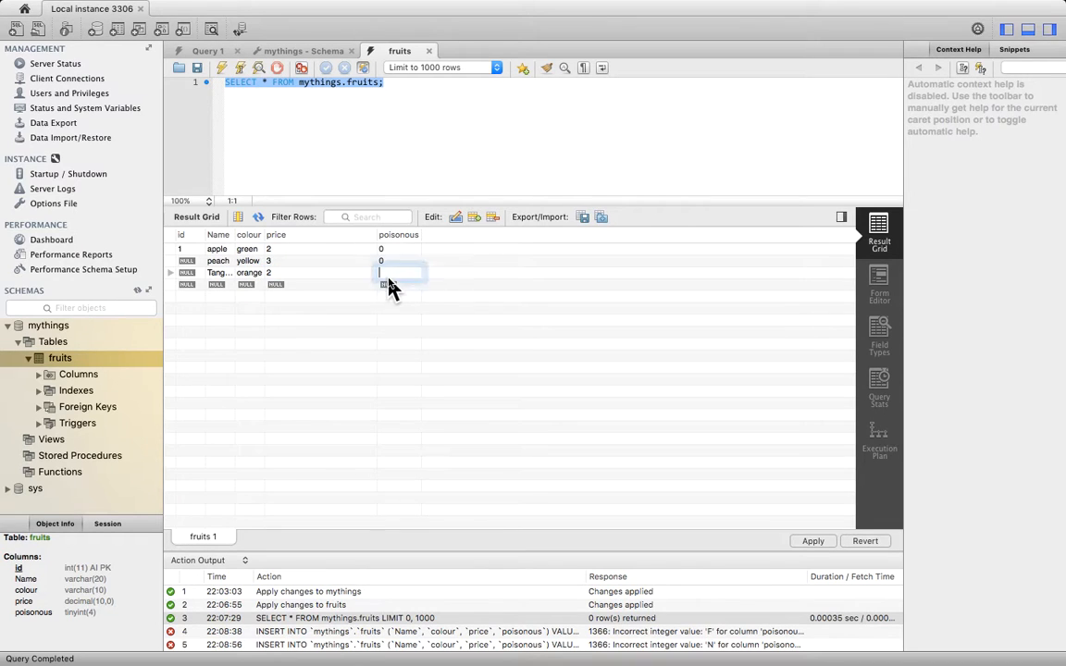
type("0")
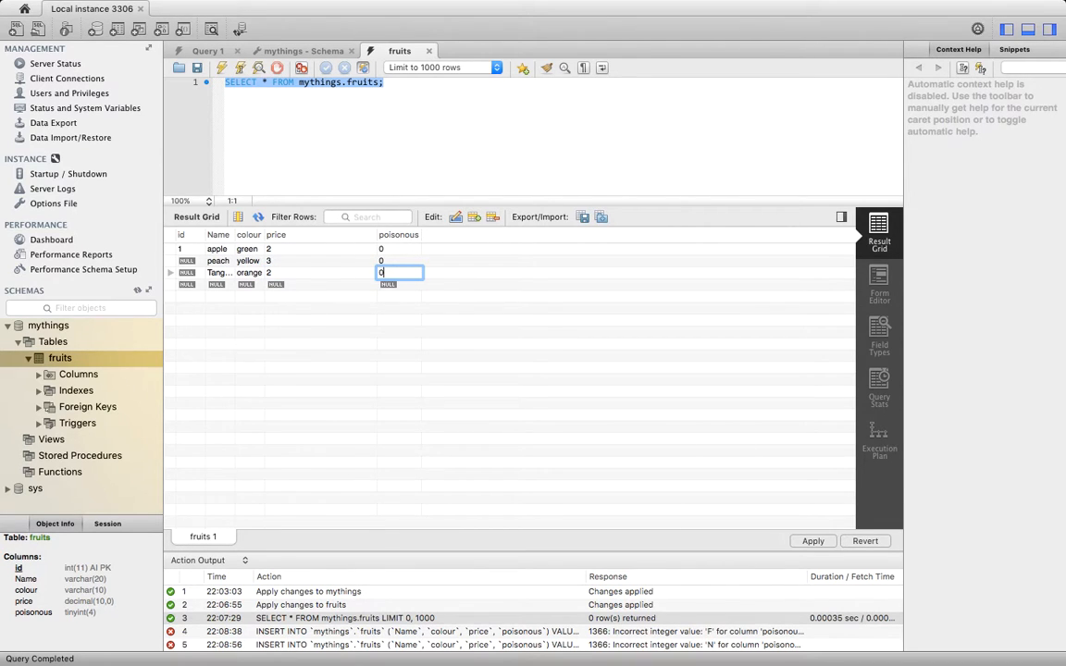
Enter a new fruits row named Plum with colour purple, price 4 and poisonous value 0
left_click(215, 285)
double_click(214, 285)
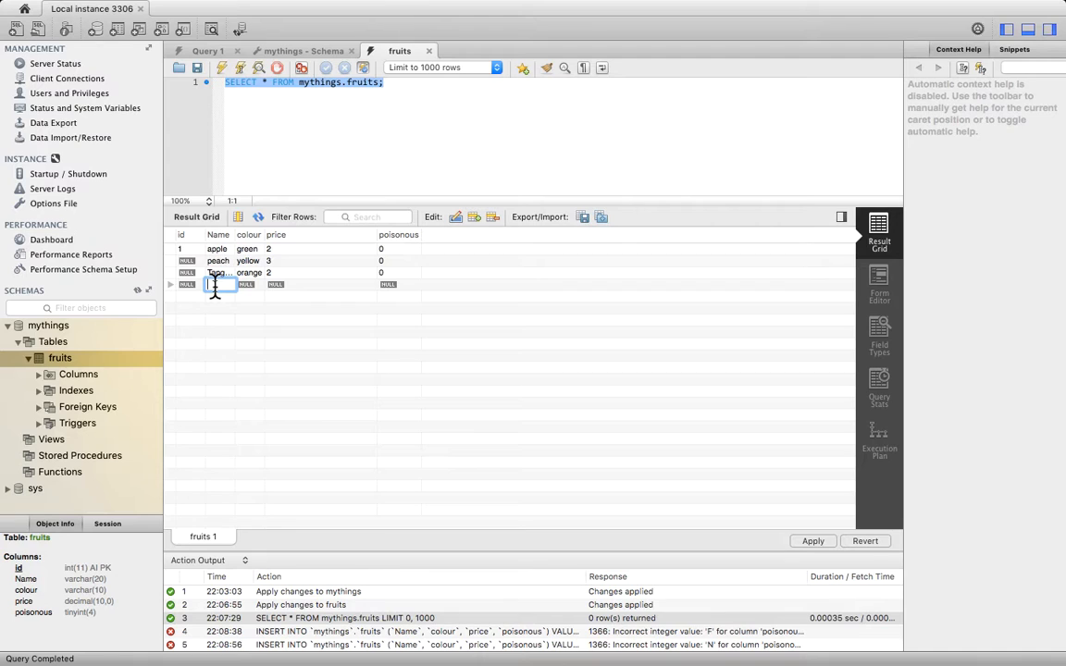
type("Plum")
left_click(240, 286)
double_click(241, 286)
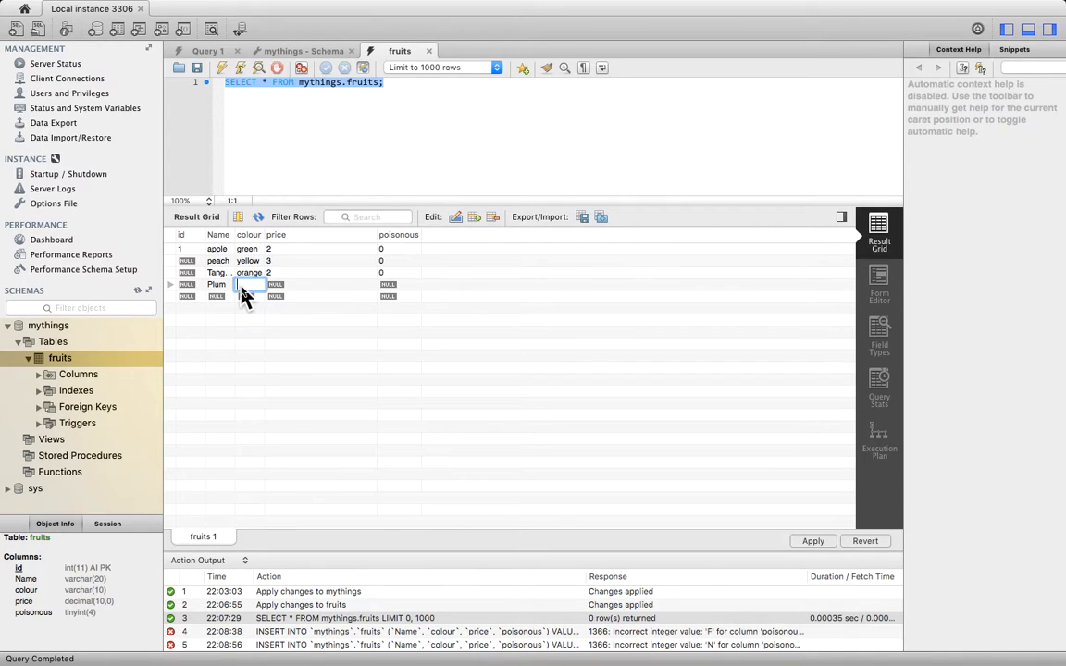
type("purple")
key("Tab")
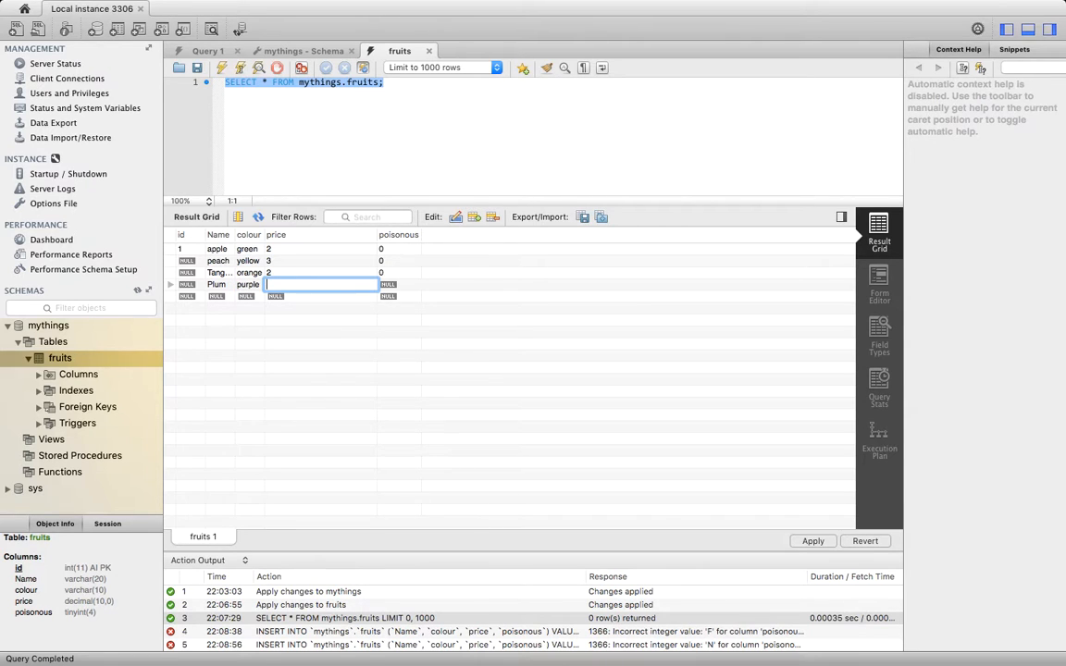
type("4")
key("Tab")
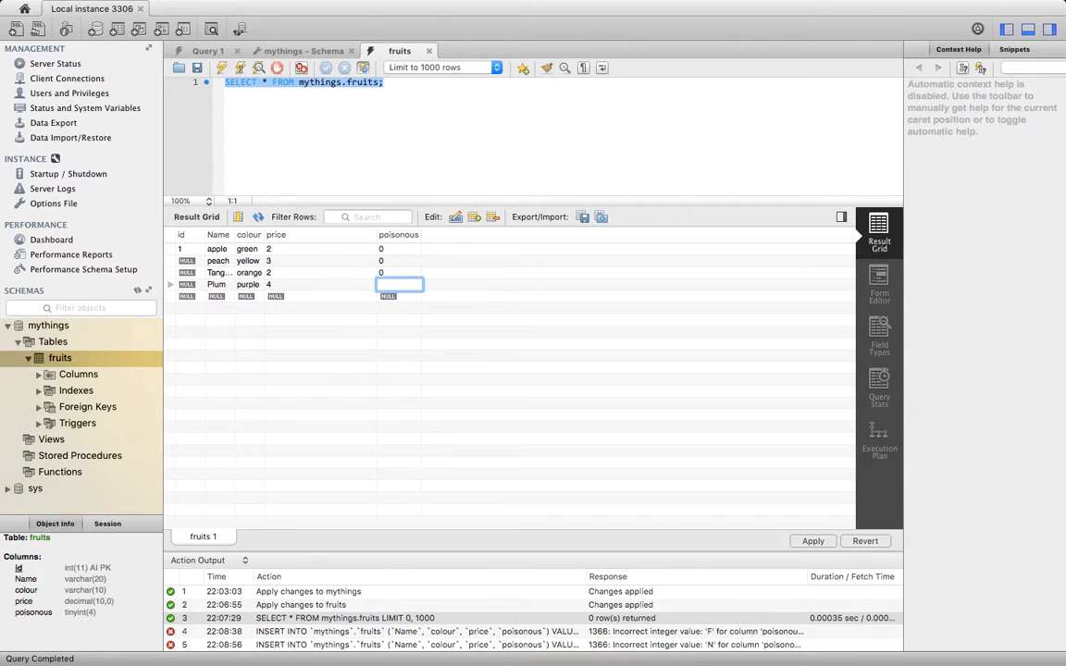
type("0")
Enter a new fruits row named snake berry with colour black, price 1 and poisonous value 1
double_click(211, 298)
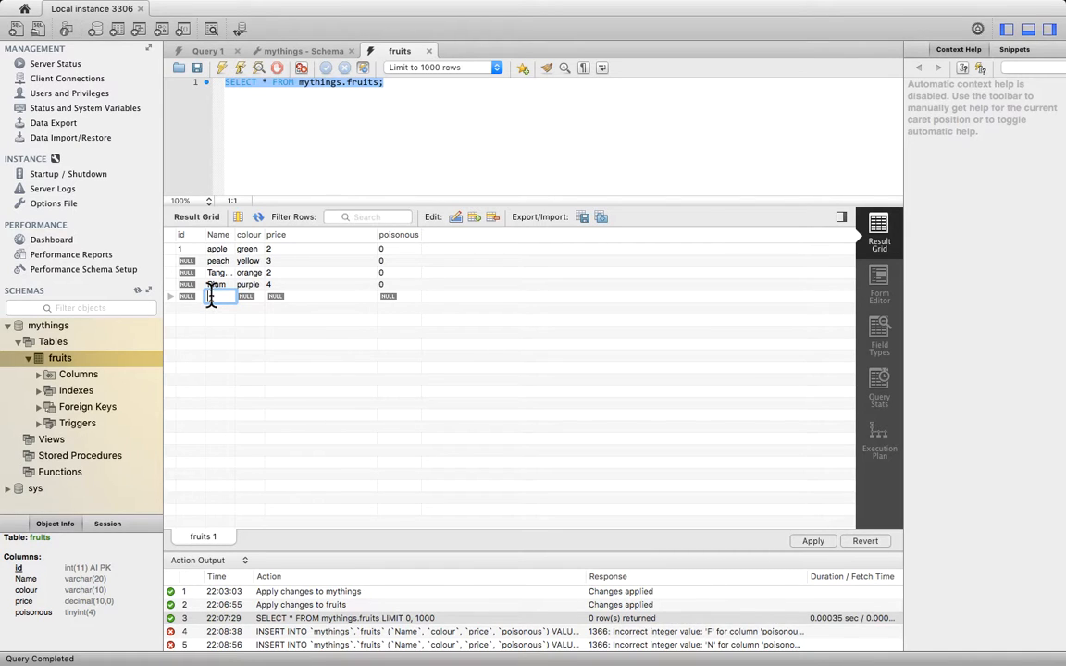
type("snake")
key("Tab")
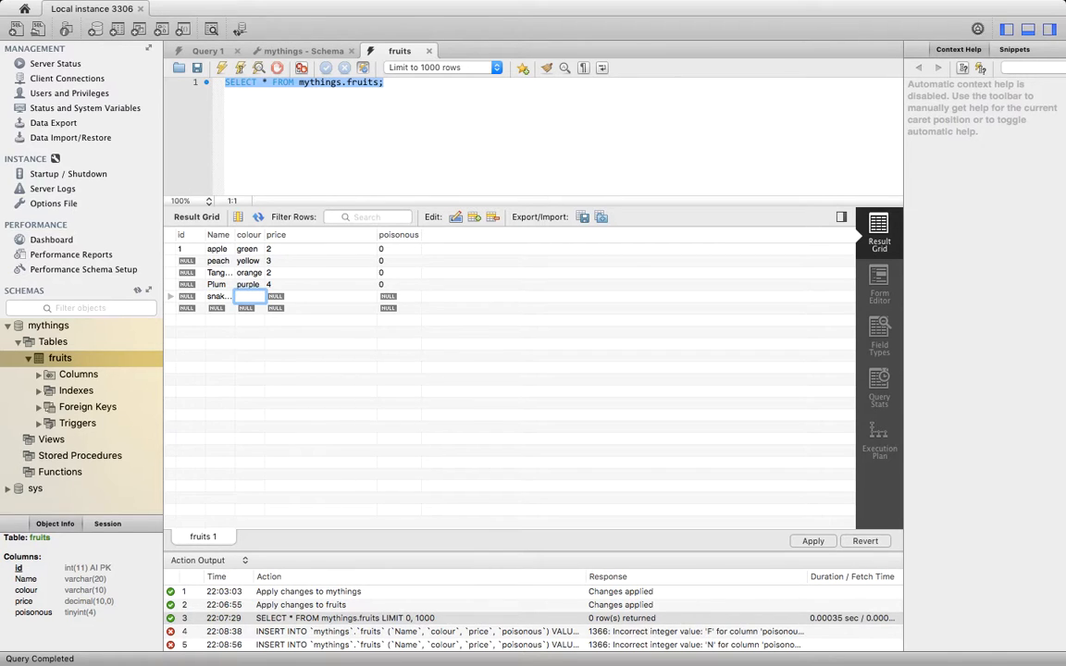
type("black")
key("Tab")
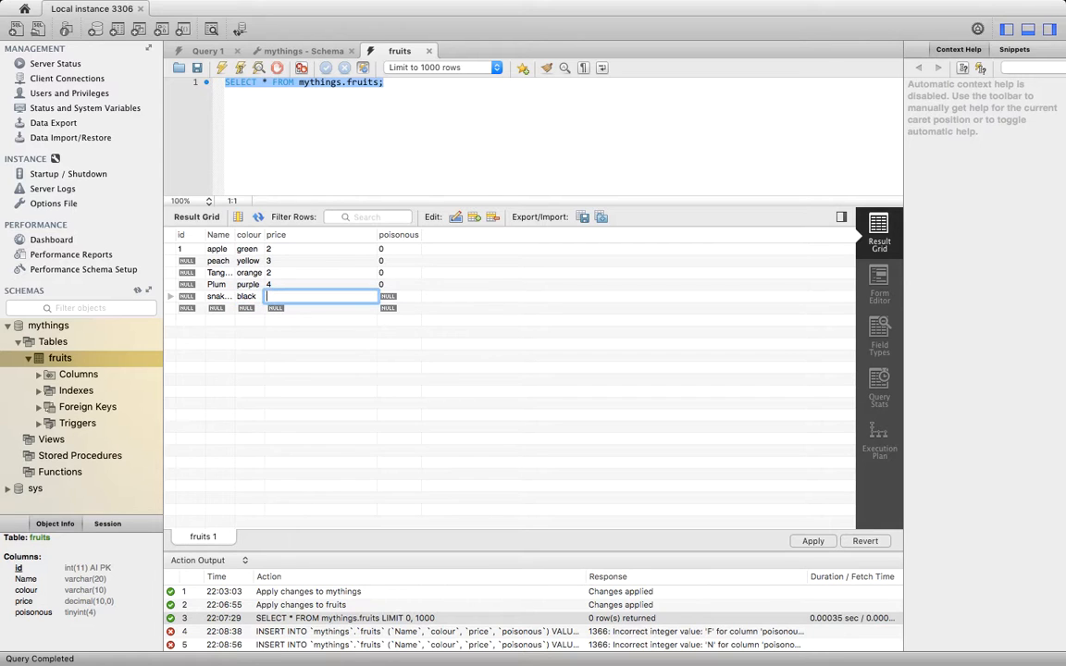
type("1")
key("Tab")
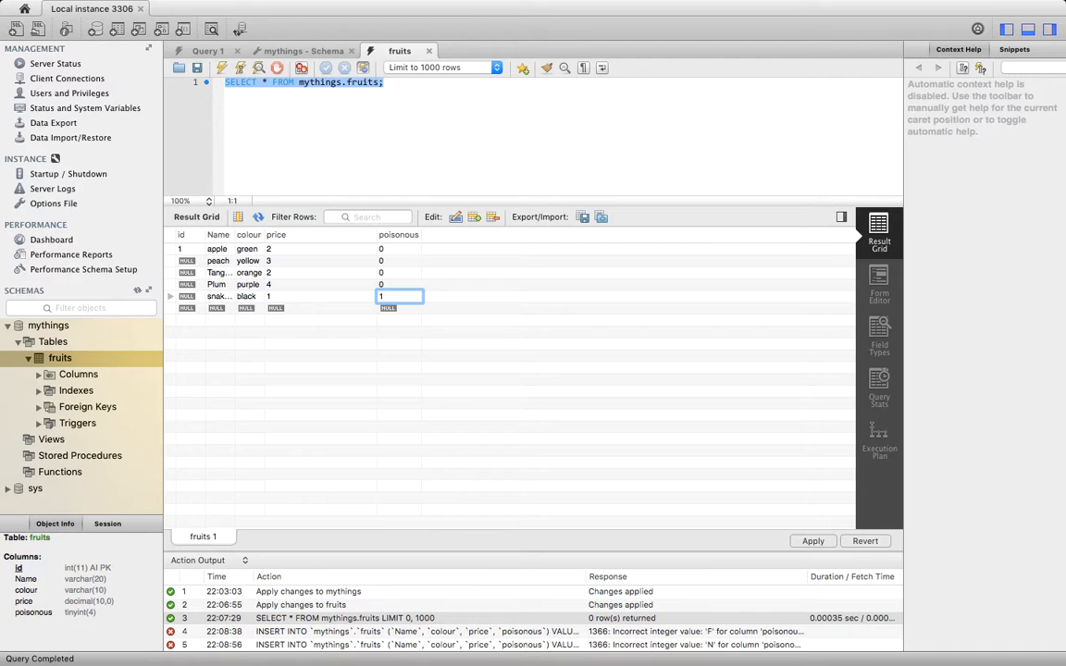
Apply the INSERT script for the peach, Tangerine, Plum and snake berry rows to the database
left_click(394, 273)
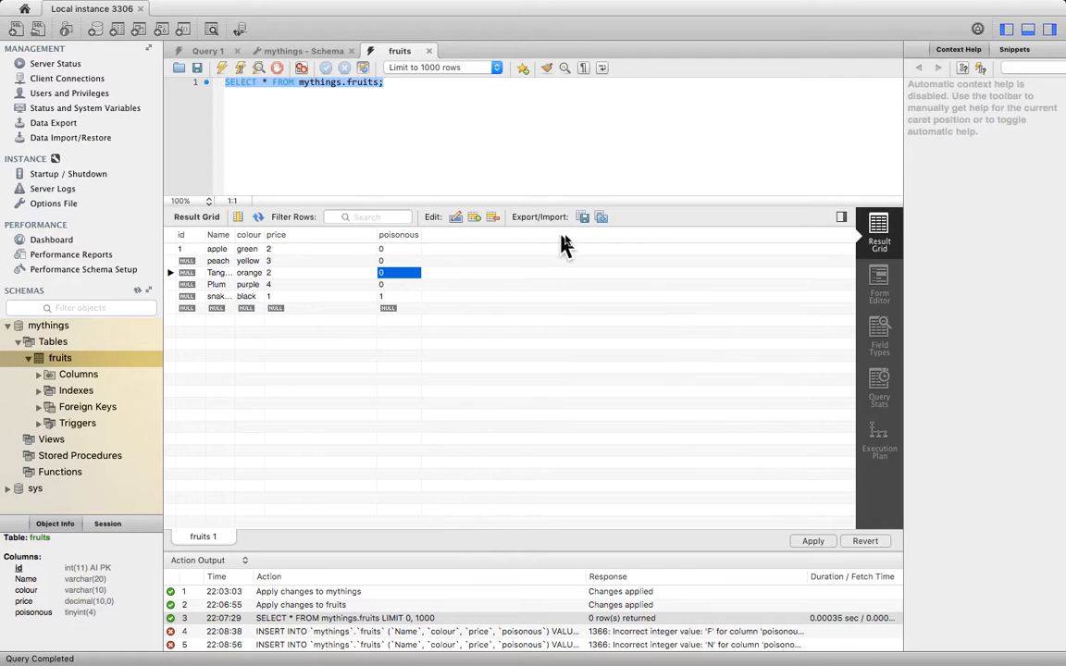
left_click(813, 542)
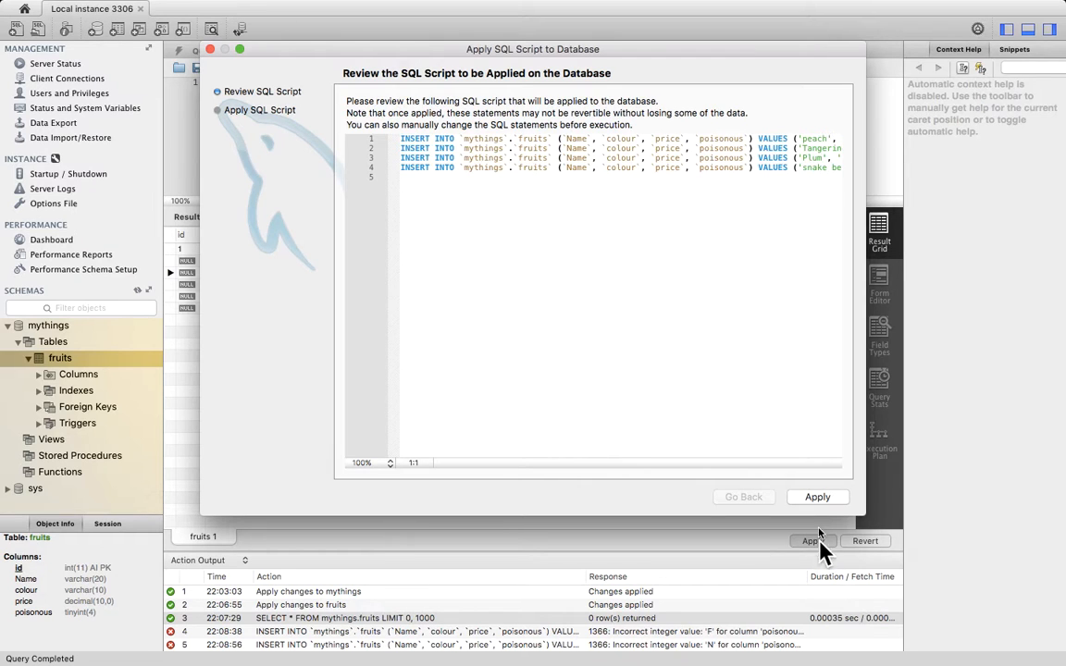
left_click(817, 498)
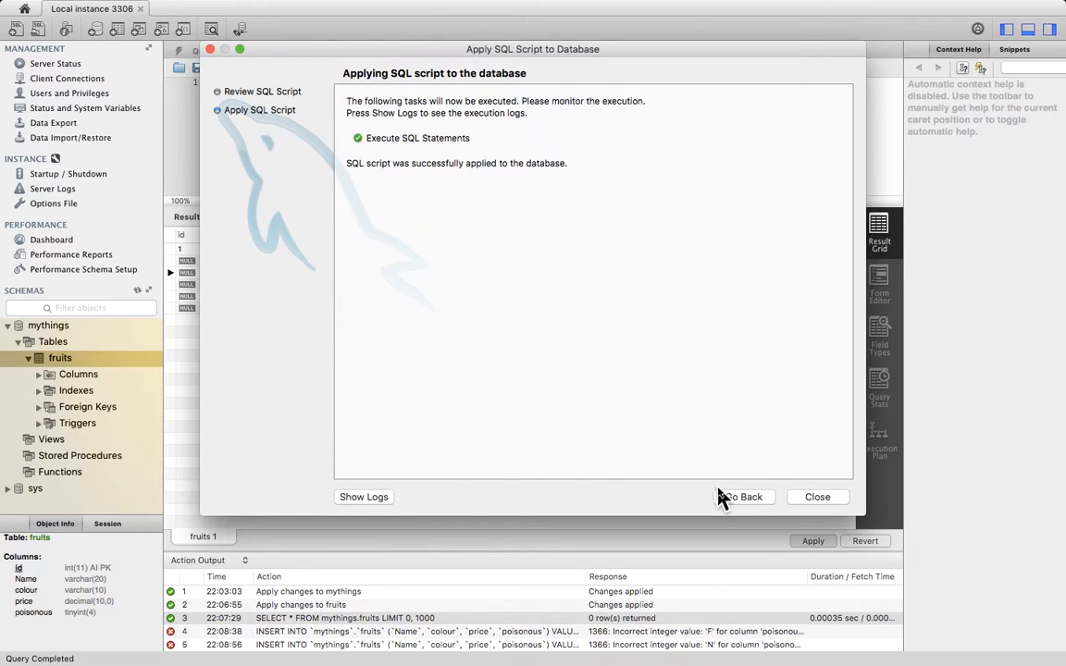
left_click(824, 501)
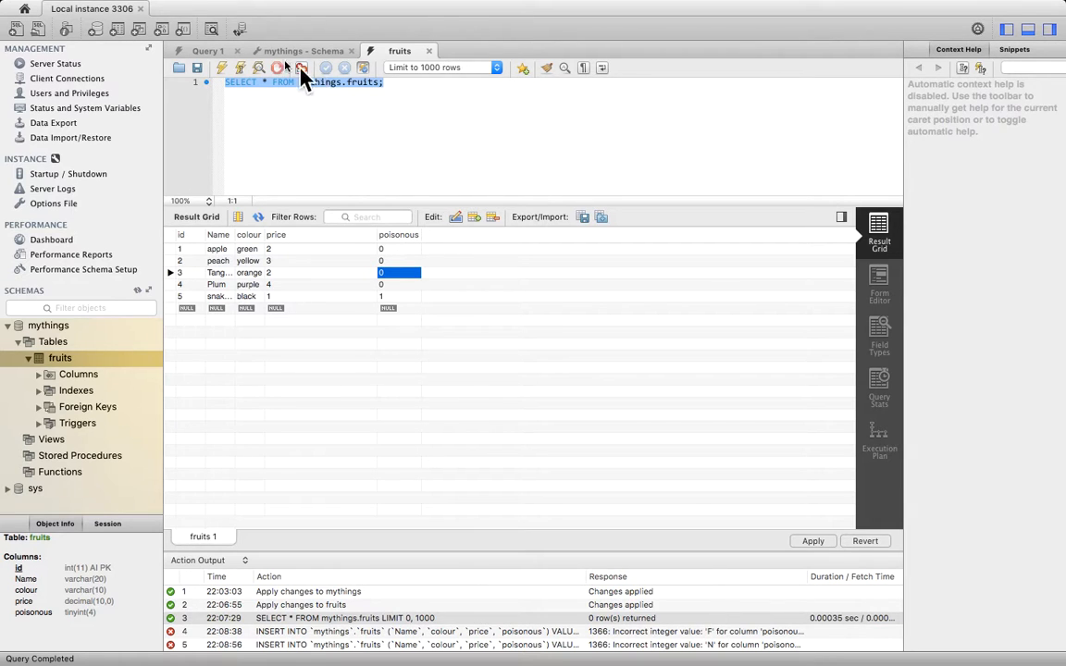
Close the fruits query and run "use mythings;" followed by "select * from fruits;" in Query 1
left_click(429, 51)
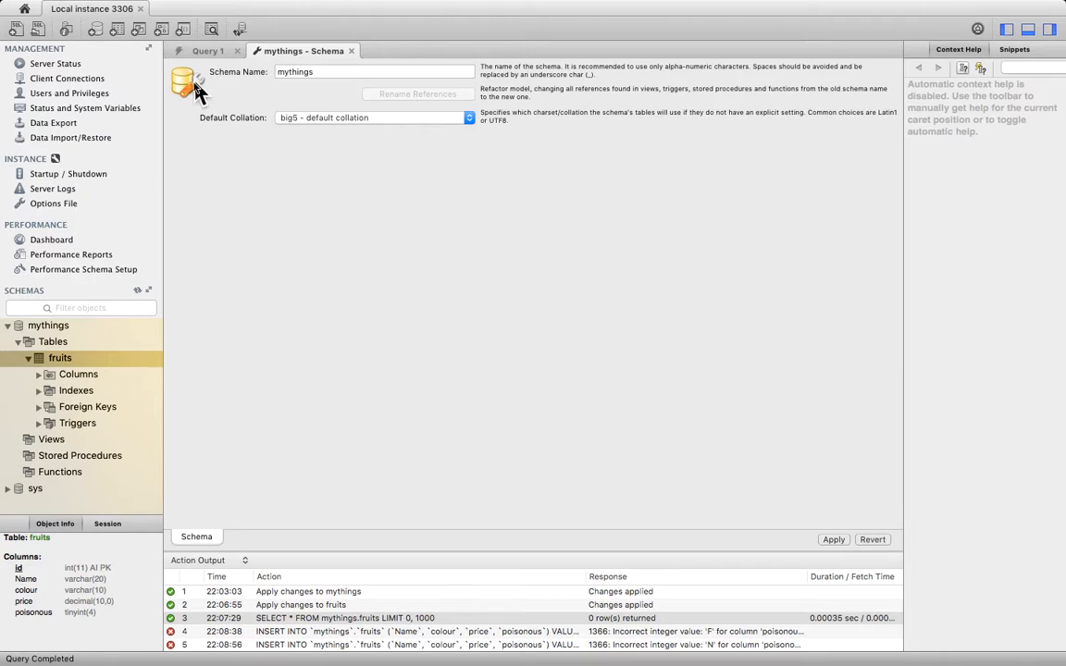
left_click(198, 52)
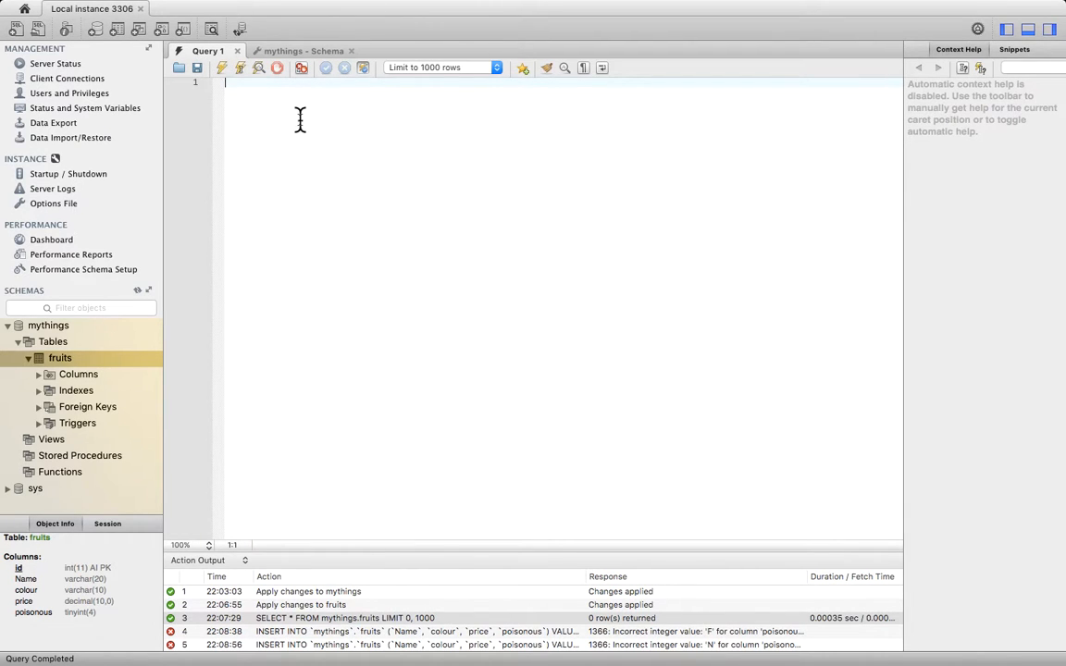
type("use")
key("BackSpace")
key("BackSpace")
type("thing")
left_click(240, 70)
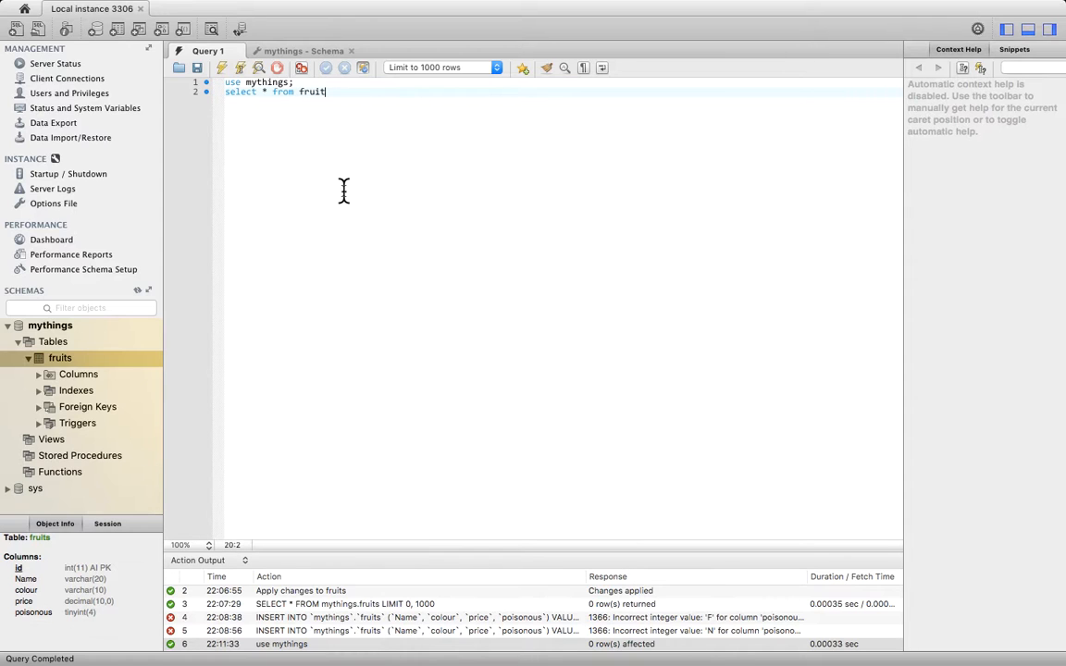
left_click(238, 71)
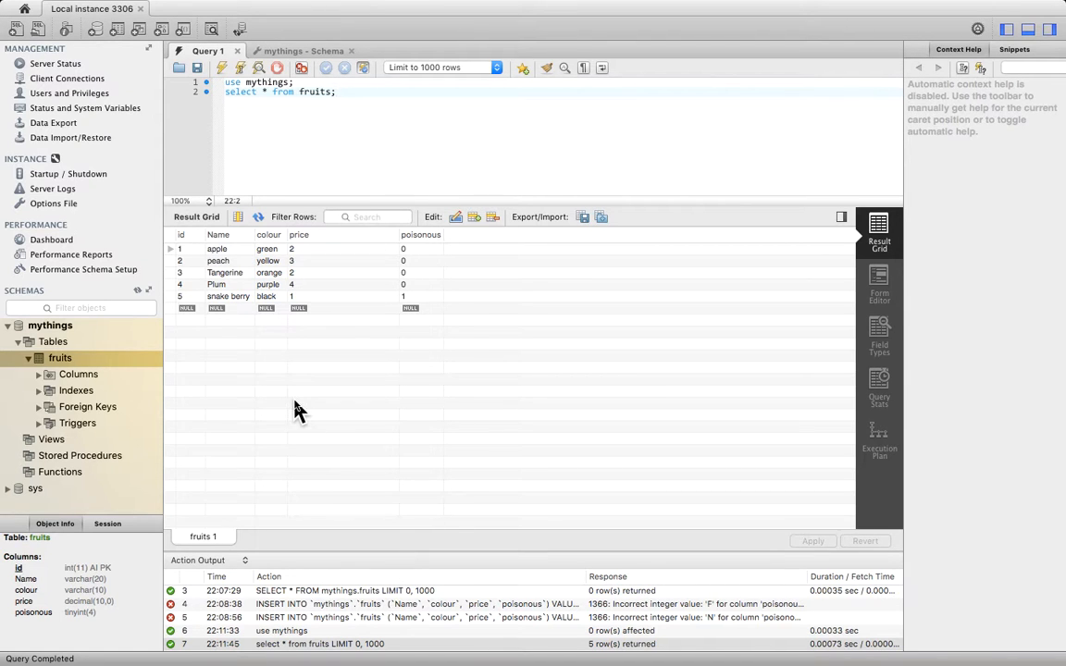
Switch to Eclipse, where the MyFirstWebProject workspace is open
key("super+Tab")
key("super+Tab")
key("super+Tab")
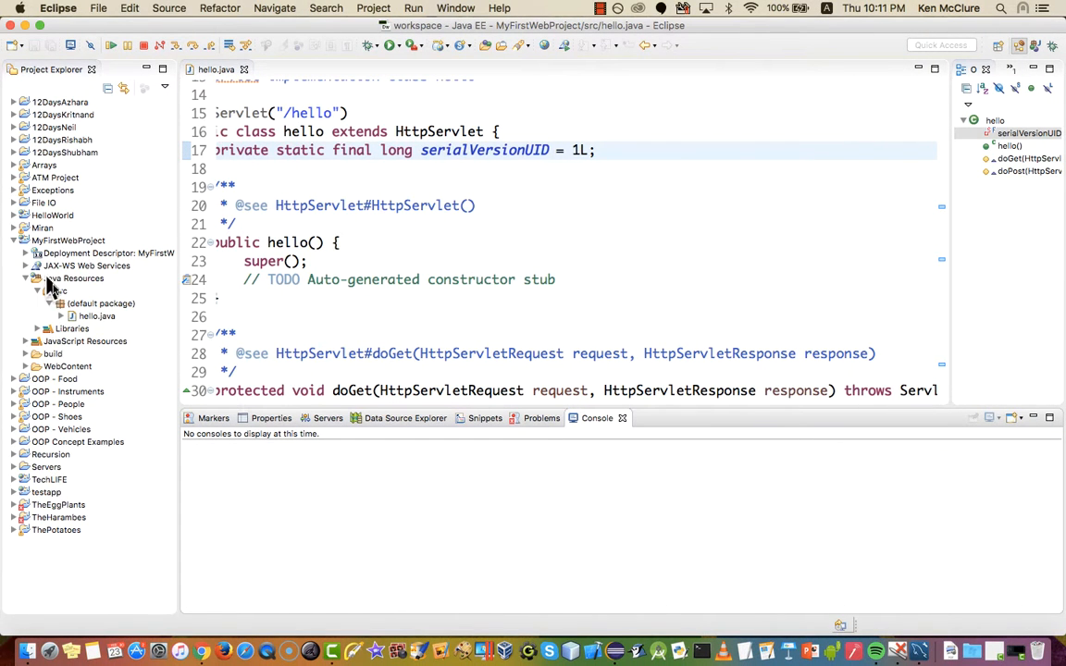
Switch to Chrome and open the Connector/J download page from the MySQL Connectors list
key("super+Tab")
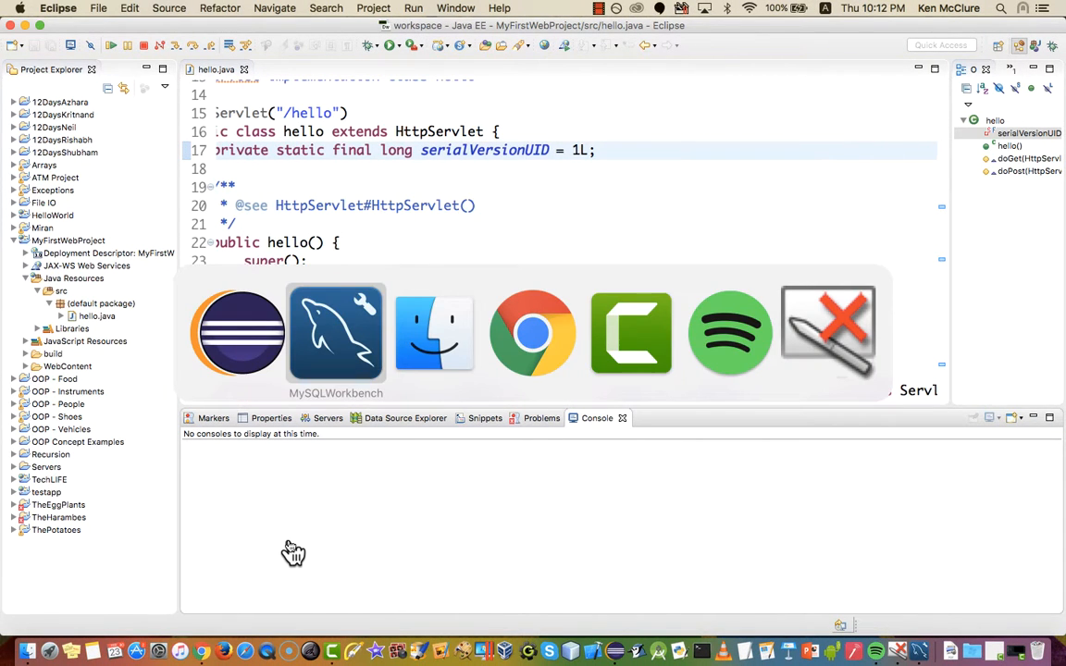
key("super+Tab")
key("super+Tab")
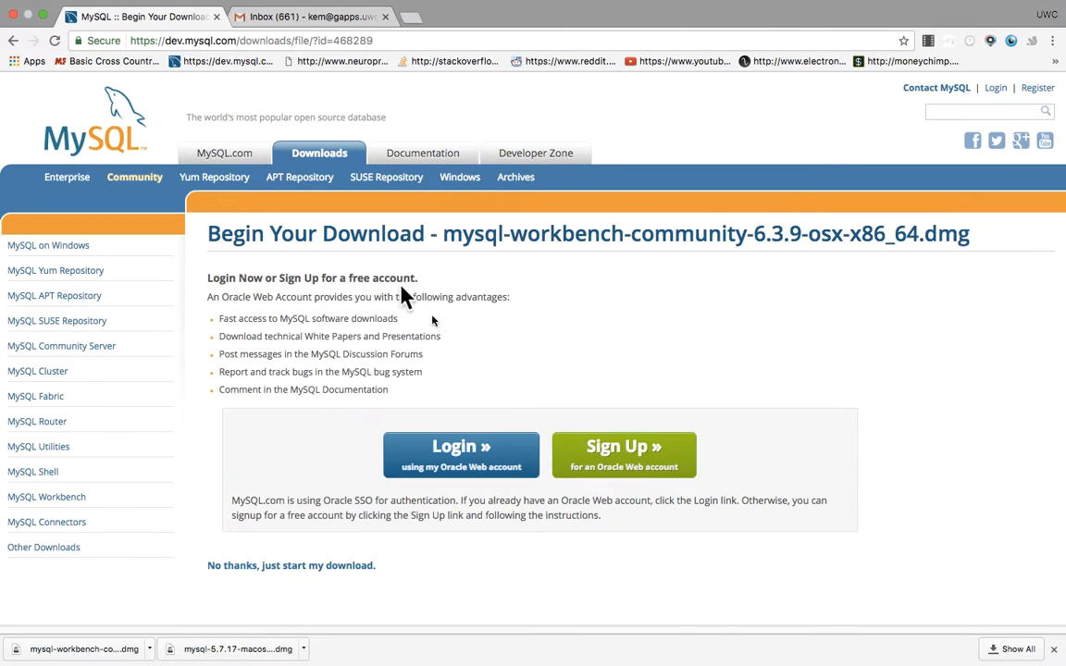
left_click(61, 524)
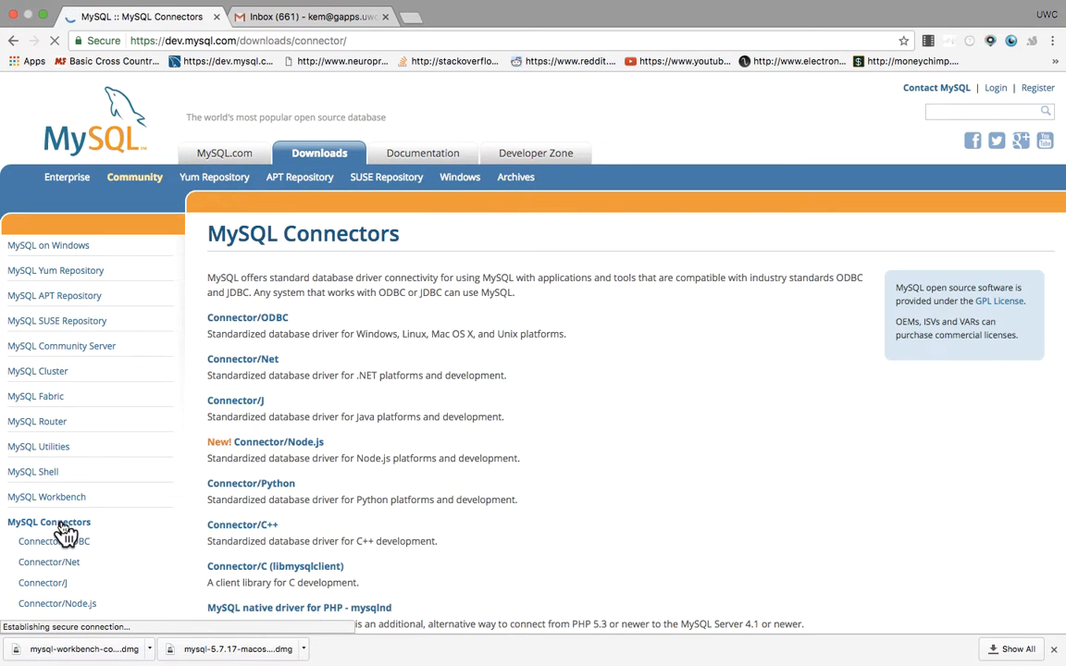
scroll(359, 566, "down", 3)
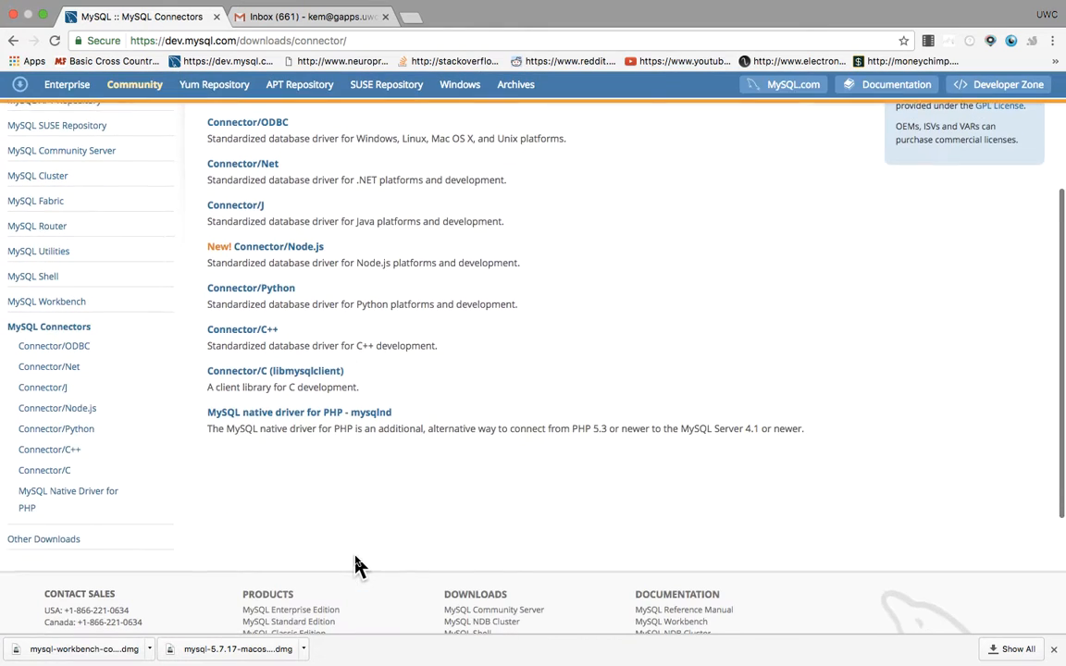
scroll(264, 366, "up", 2)
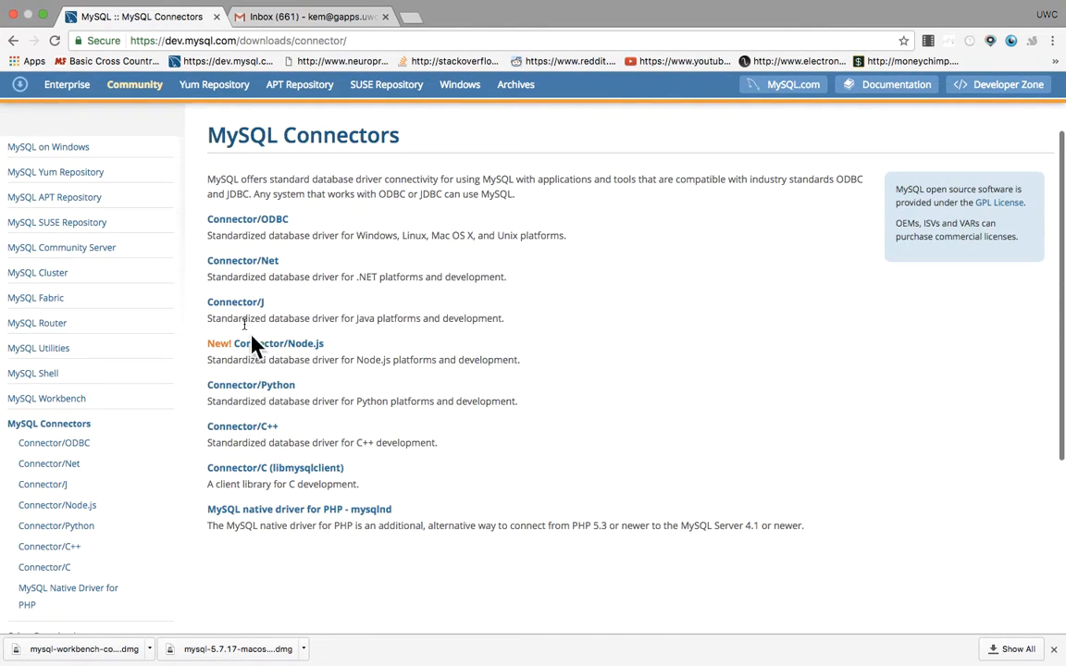
left_click(238, 313)
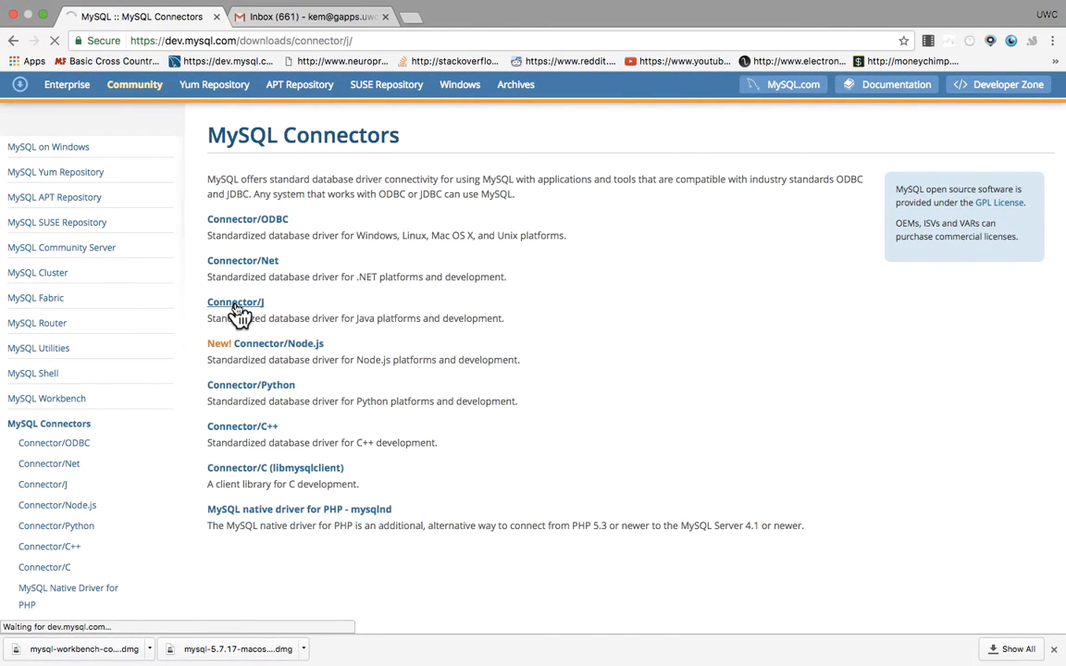
Download the platform-independent ZIP archive mysql-connector-java-5.1.40.zip without logging in and save it to the Downloads folder
scroll(567, 557, "down", 3)
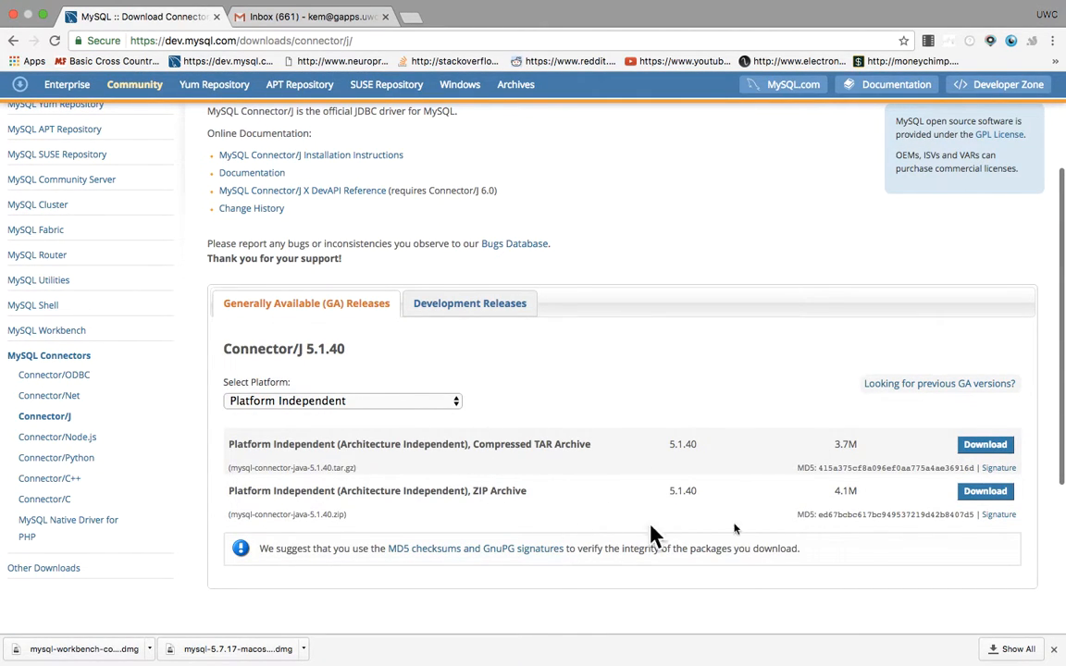
left_click(987, 493)
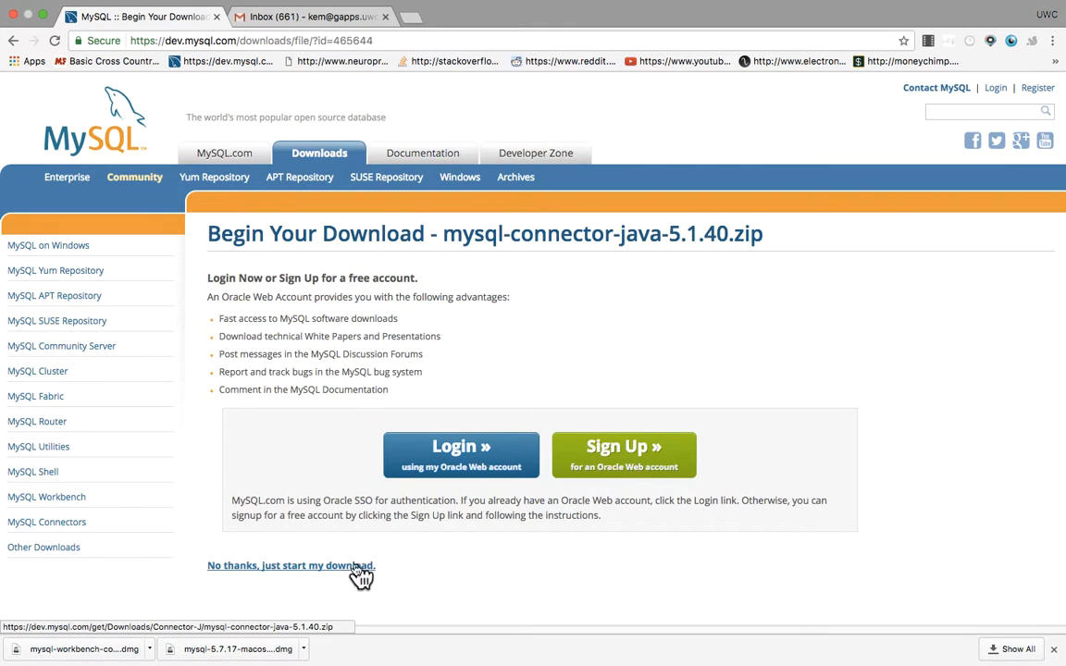
left_click(351, 567)
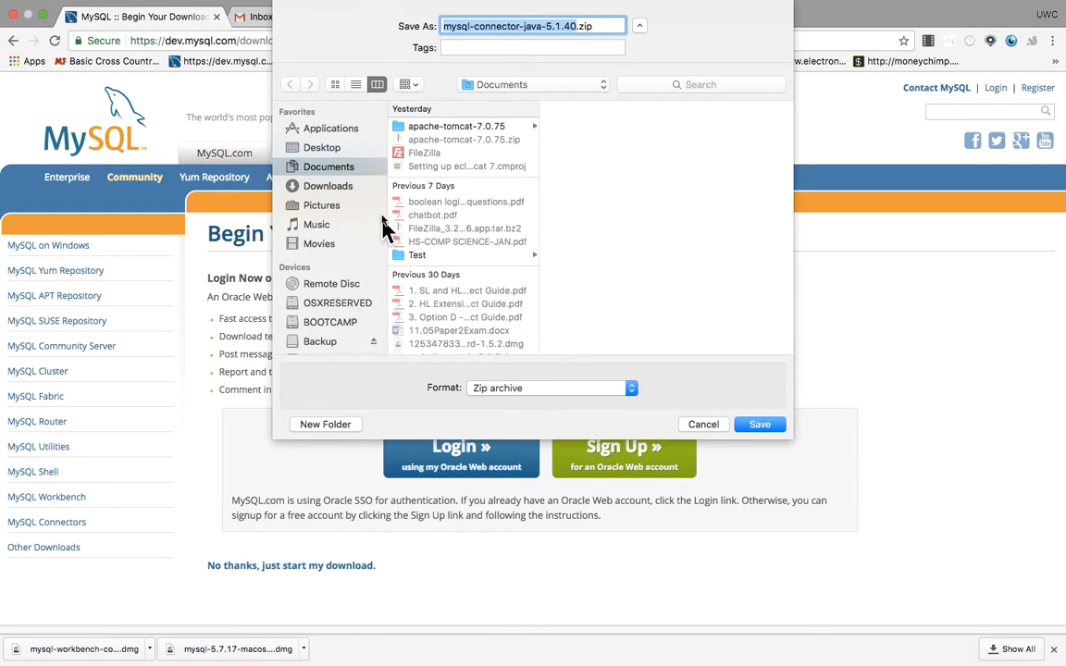
left_click(332, 185)
left_click(754, 425)
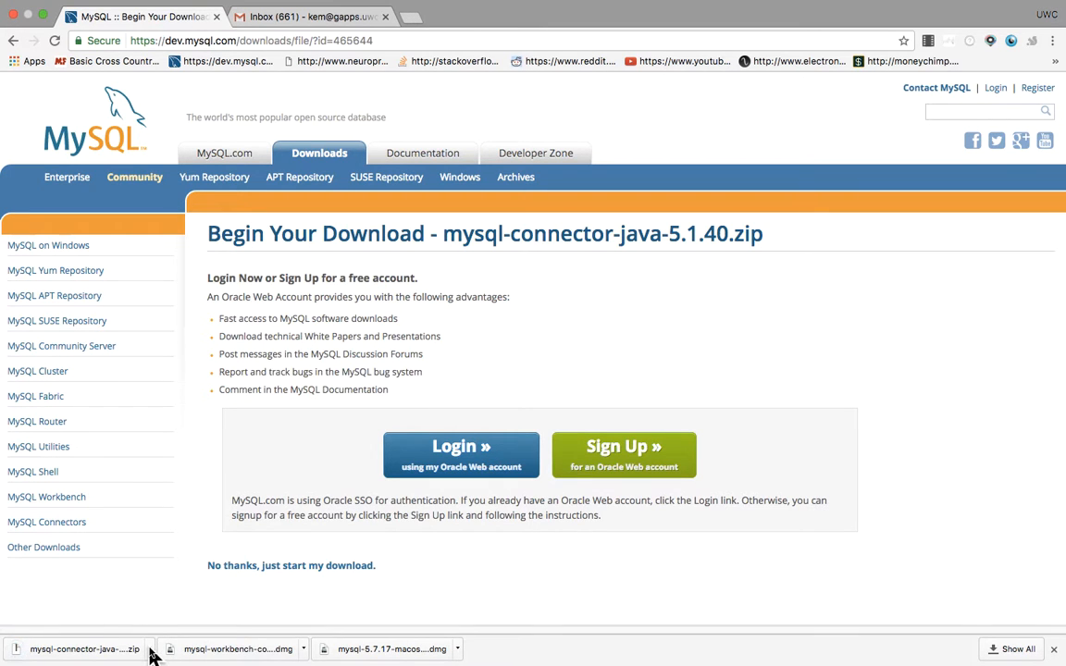
Reveal the downloaded connector ZIP in Finder, extract it, and select mysql-connector-java-5.1.40-bin.jar in the extracted folder
left_click(150, 649)
left_click(155, 629)
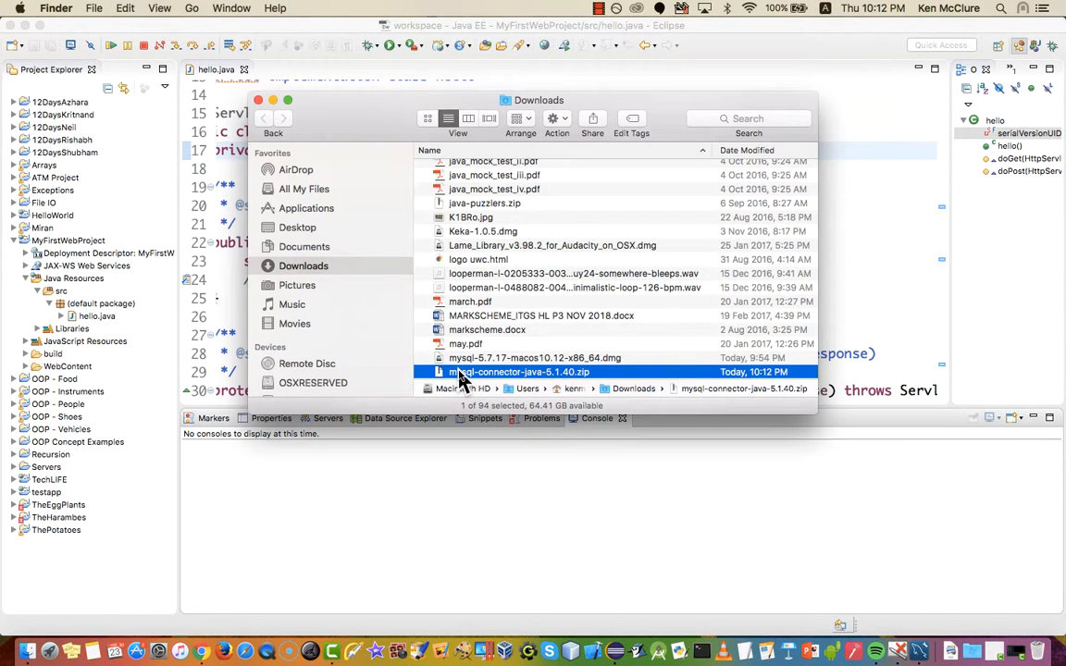
double_click(460, 375)
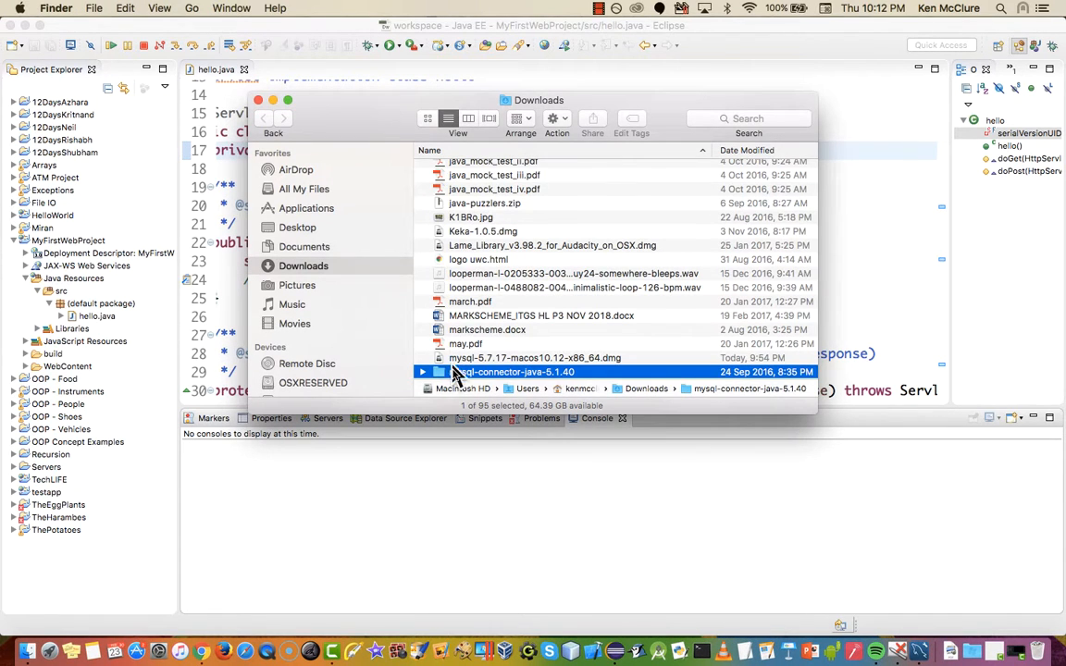
double_click(460, 372)
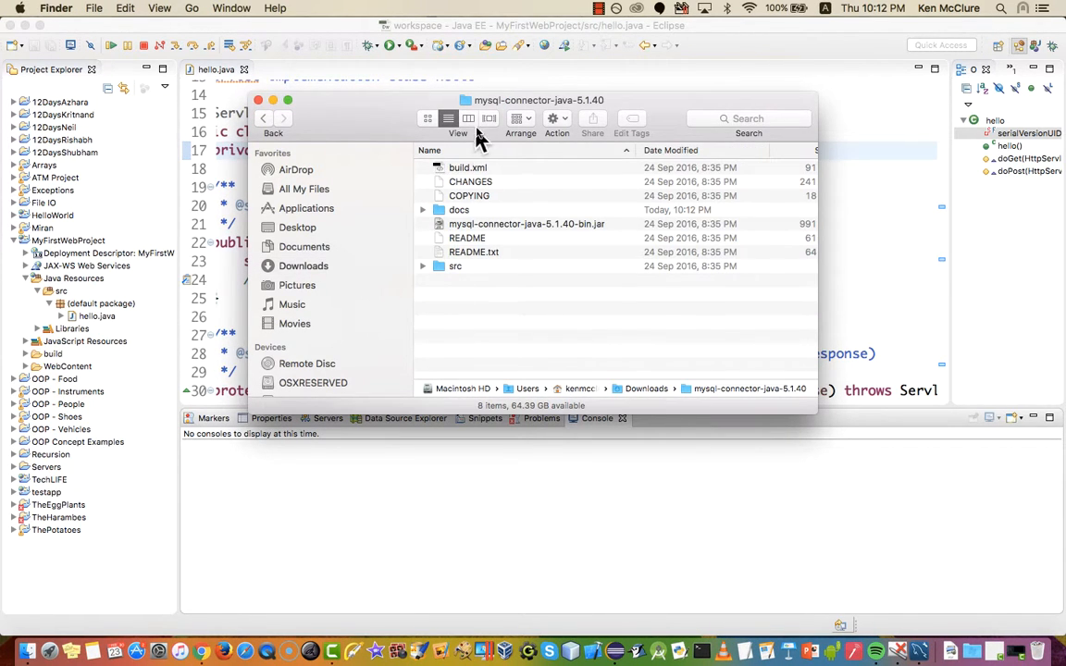
left_click(470, 228)
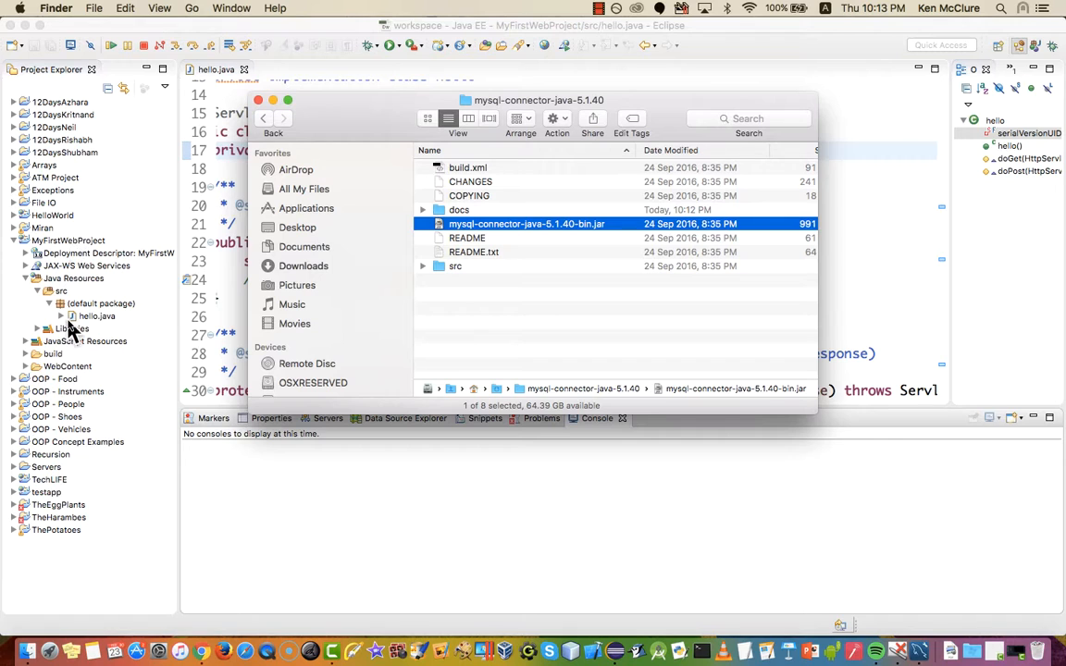
In Eclipse, expand WebContent and WEB-INF of MyFirstWebProject and select the lib folder
left_click(28, 375)
left_click(26, 367)
left_click(37, 391)
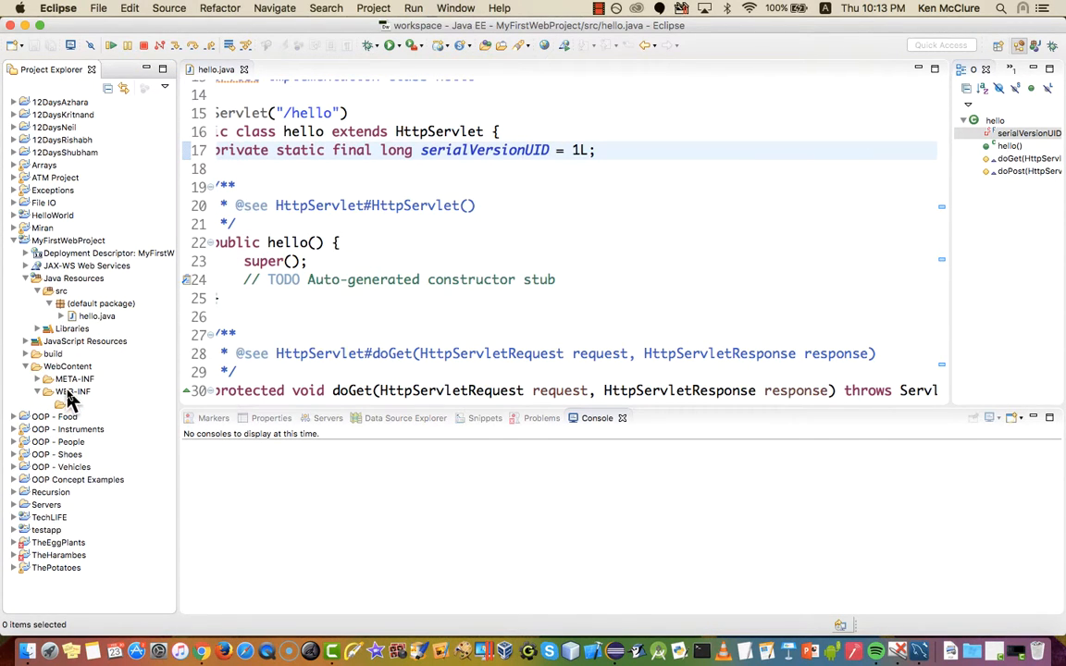
left_click(68, 393)
left_click(72, 406)
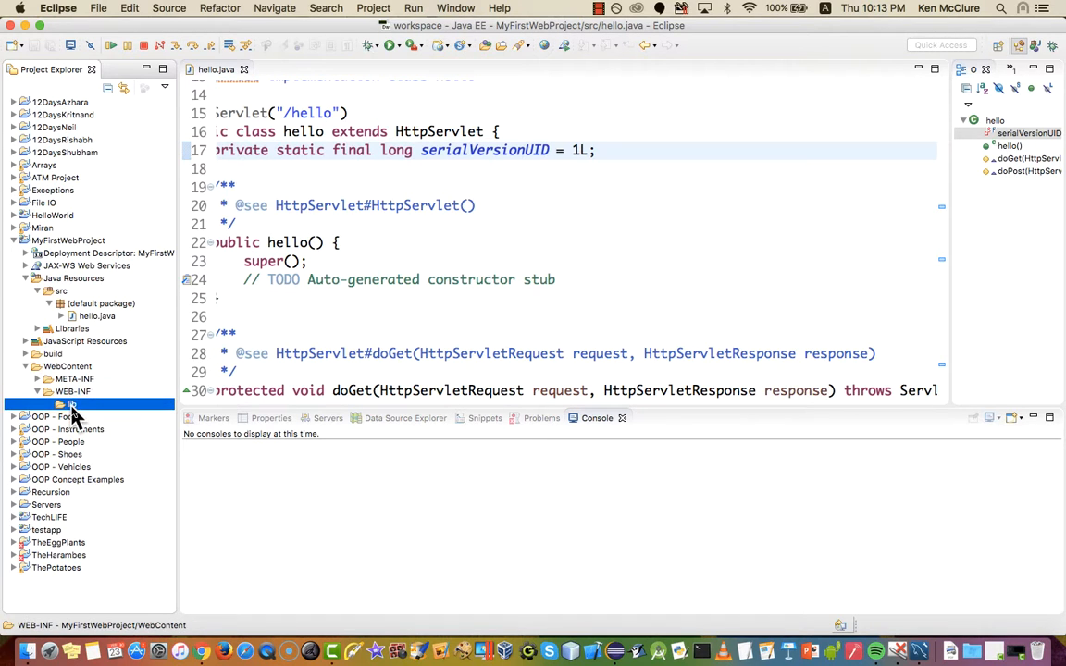
Import mysql-connector-java-5.1.40-bin.jar from Finder into the project's WEB-INF/lib folder with Copy files, then select the jar there
key("super+Tab")
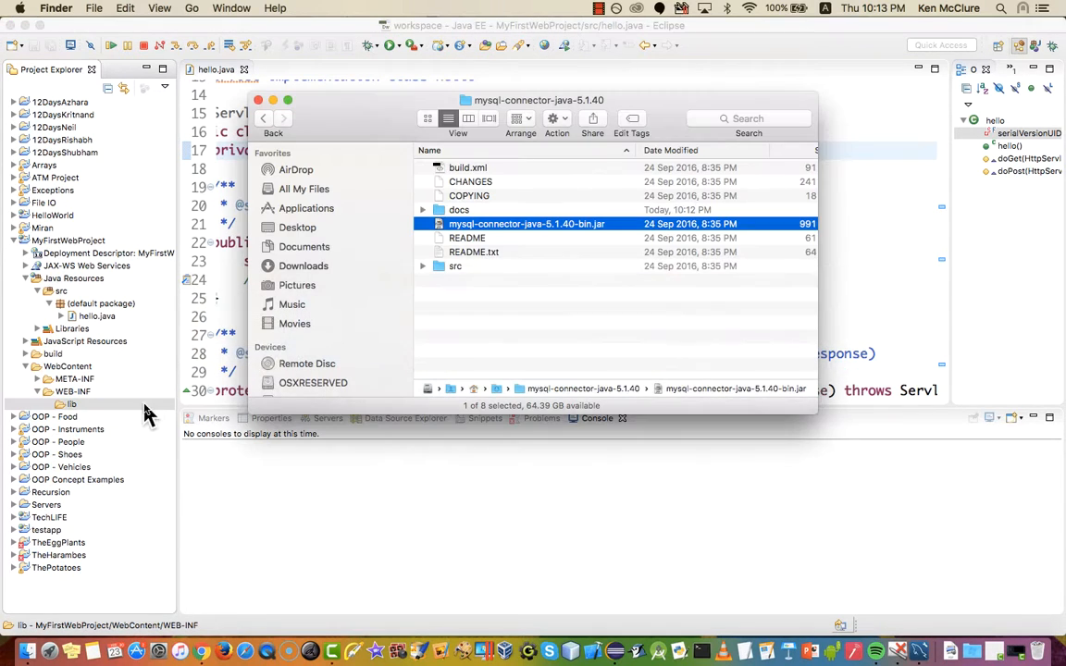
left_click_drag(450, 229, 79, 408)
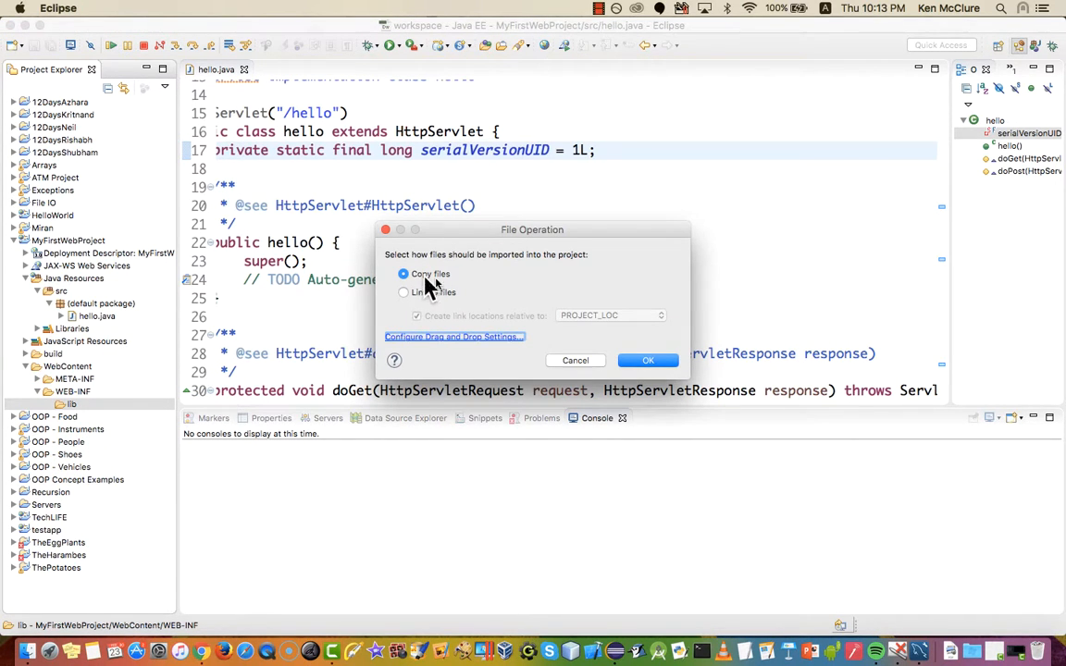
left_click(660, 362)
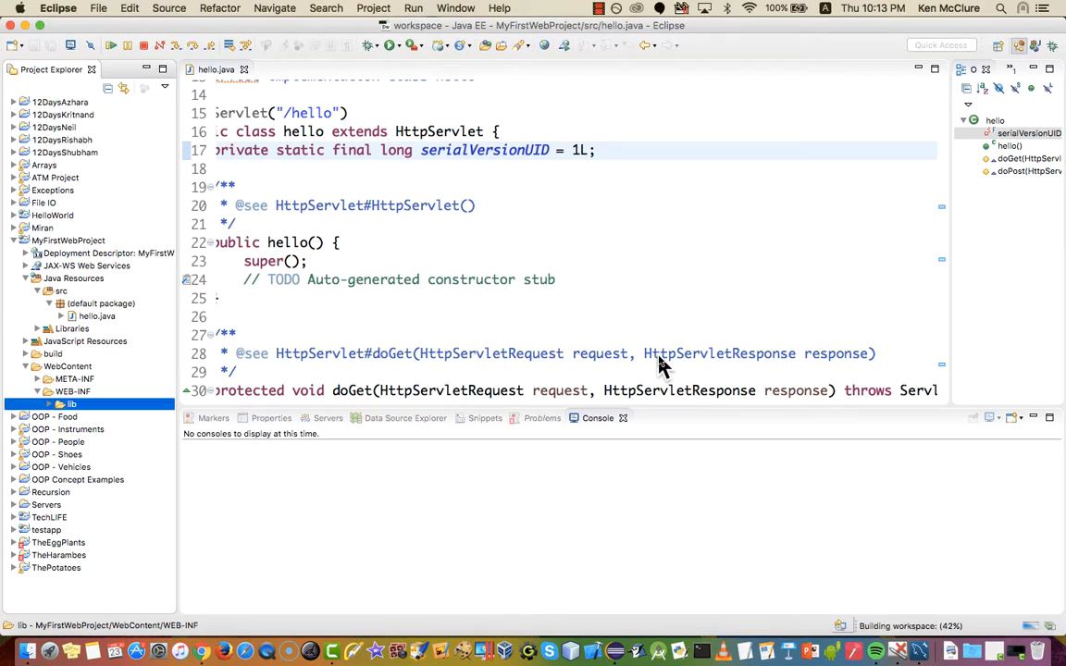
left_click(49, 406)
left_click(96, 419)
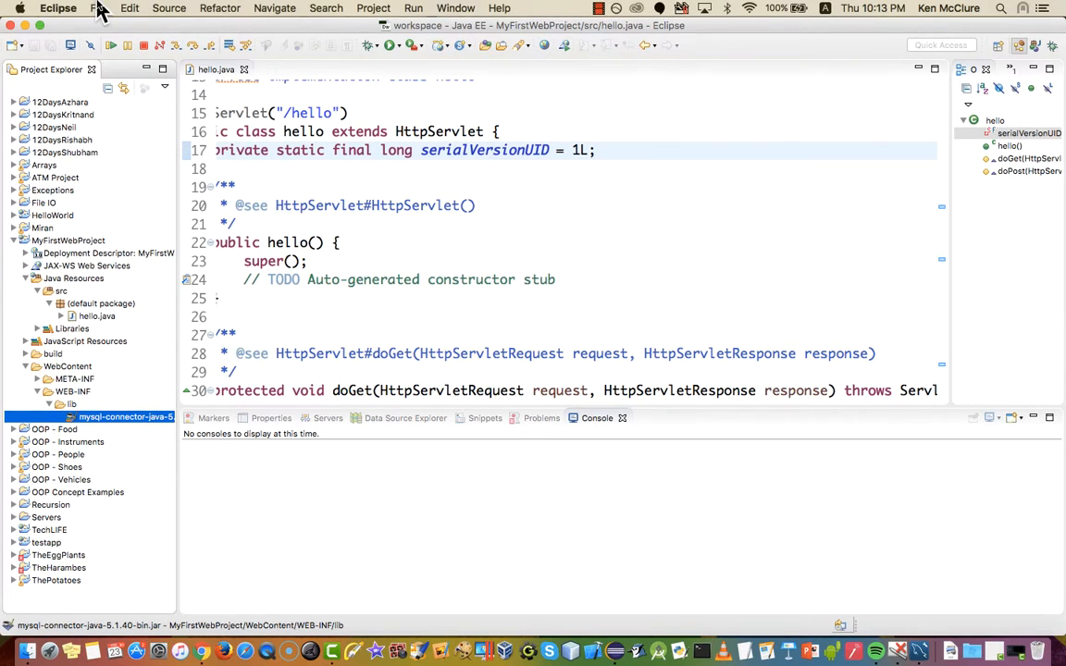
left_click(599, 10)
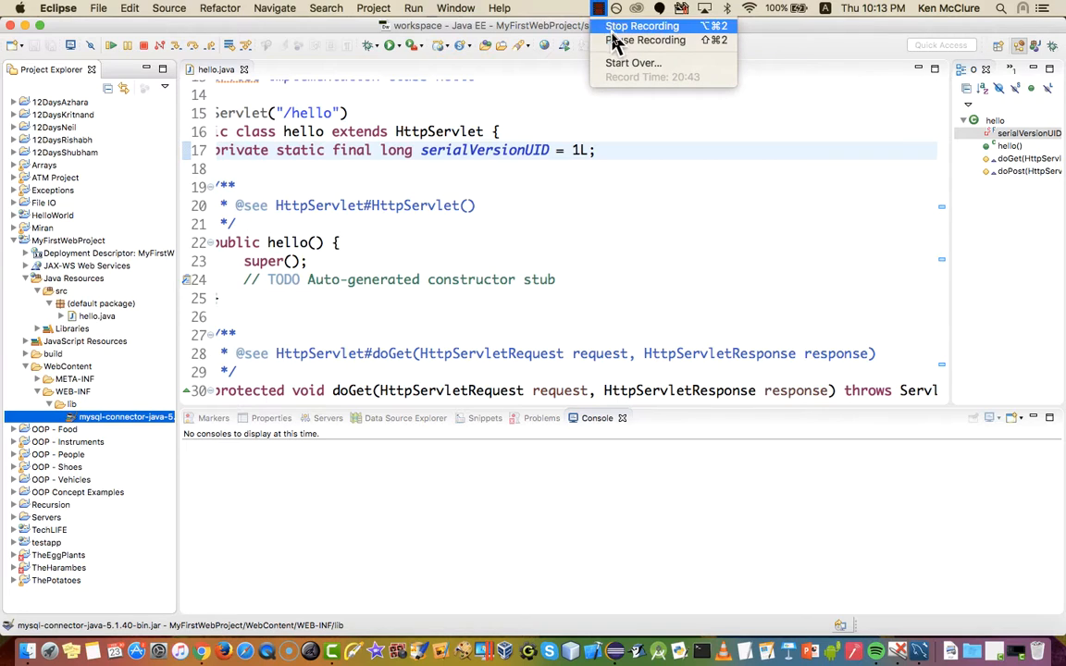